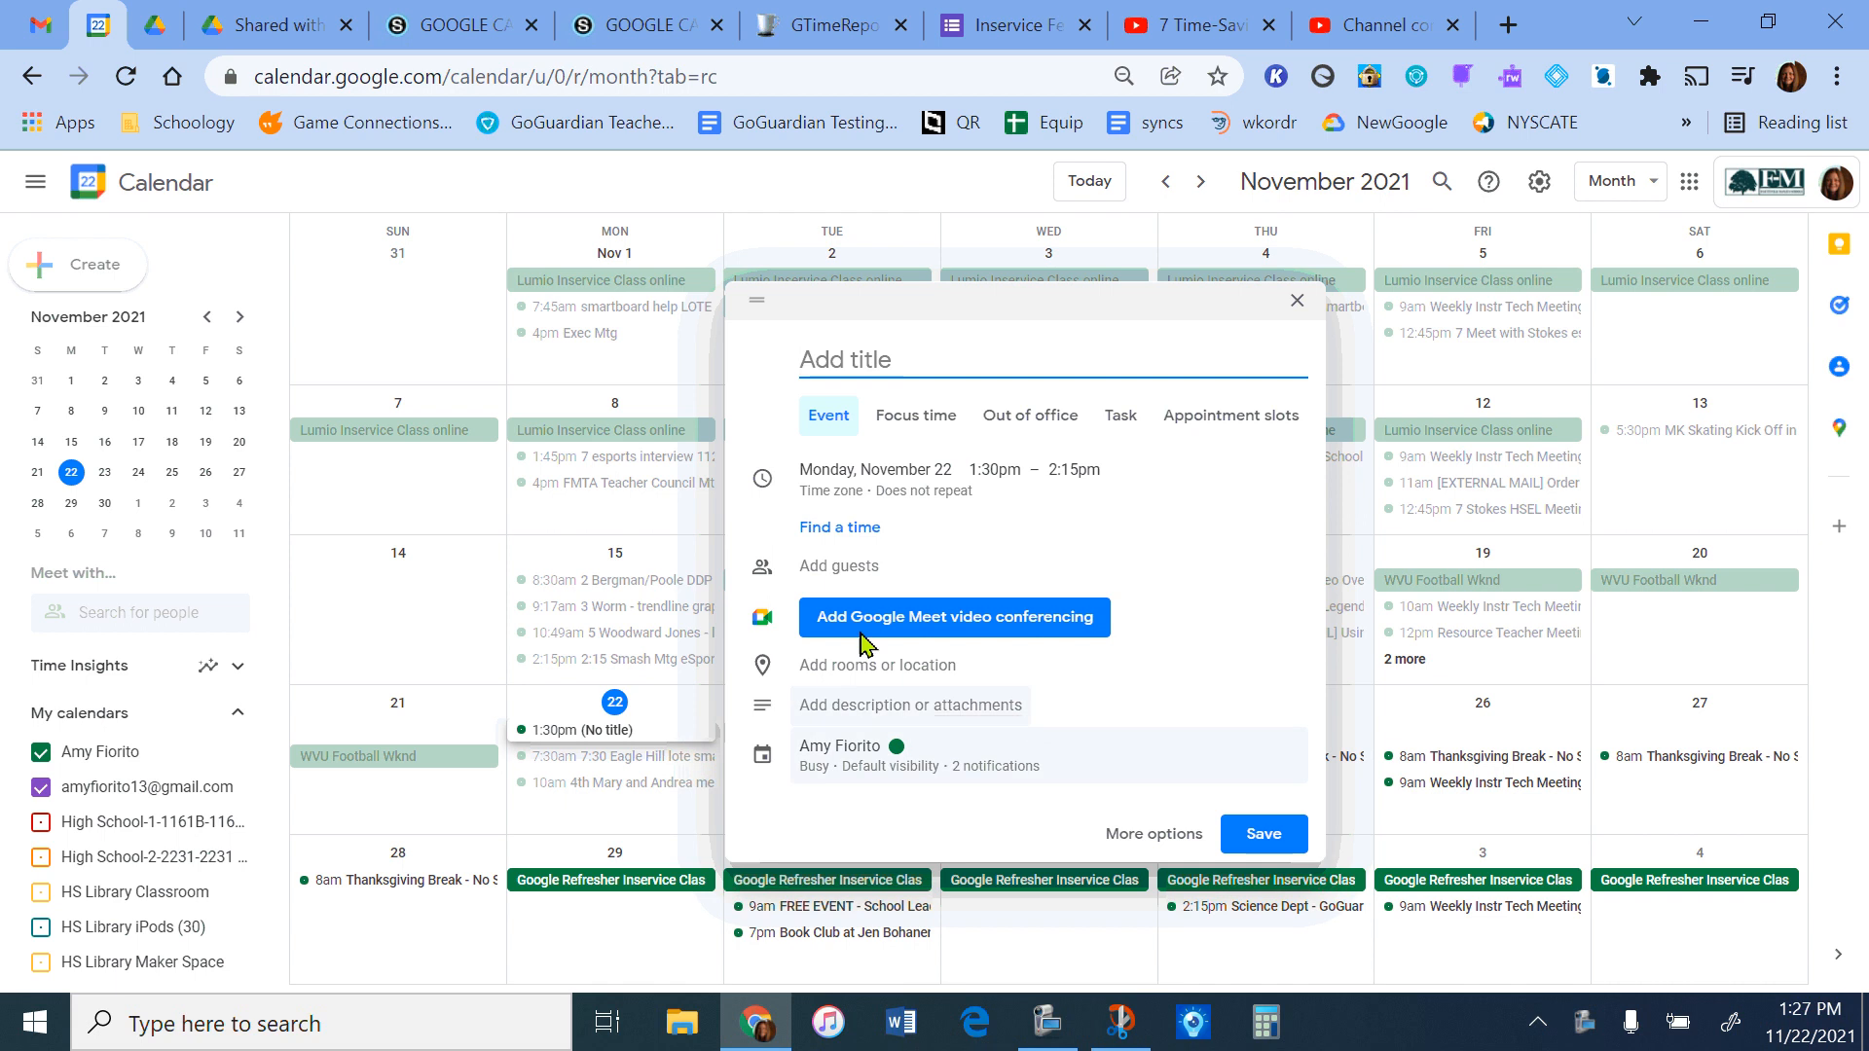
Open the full editing options for the new November 22 event and title it "event 1".
left_click(1168, 833)
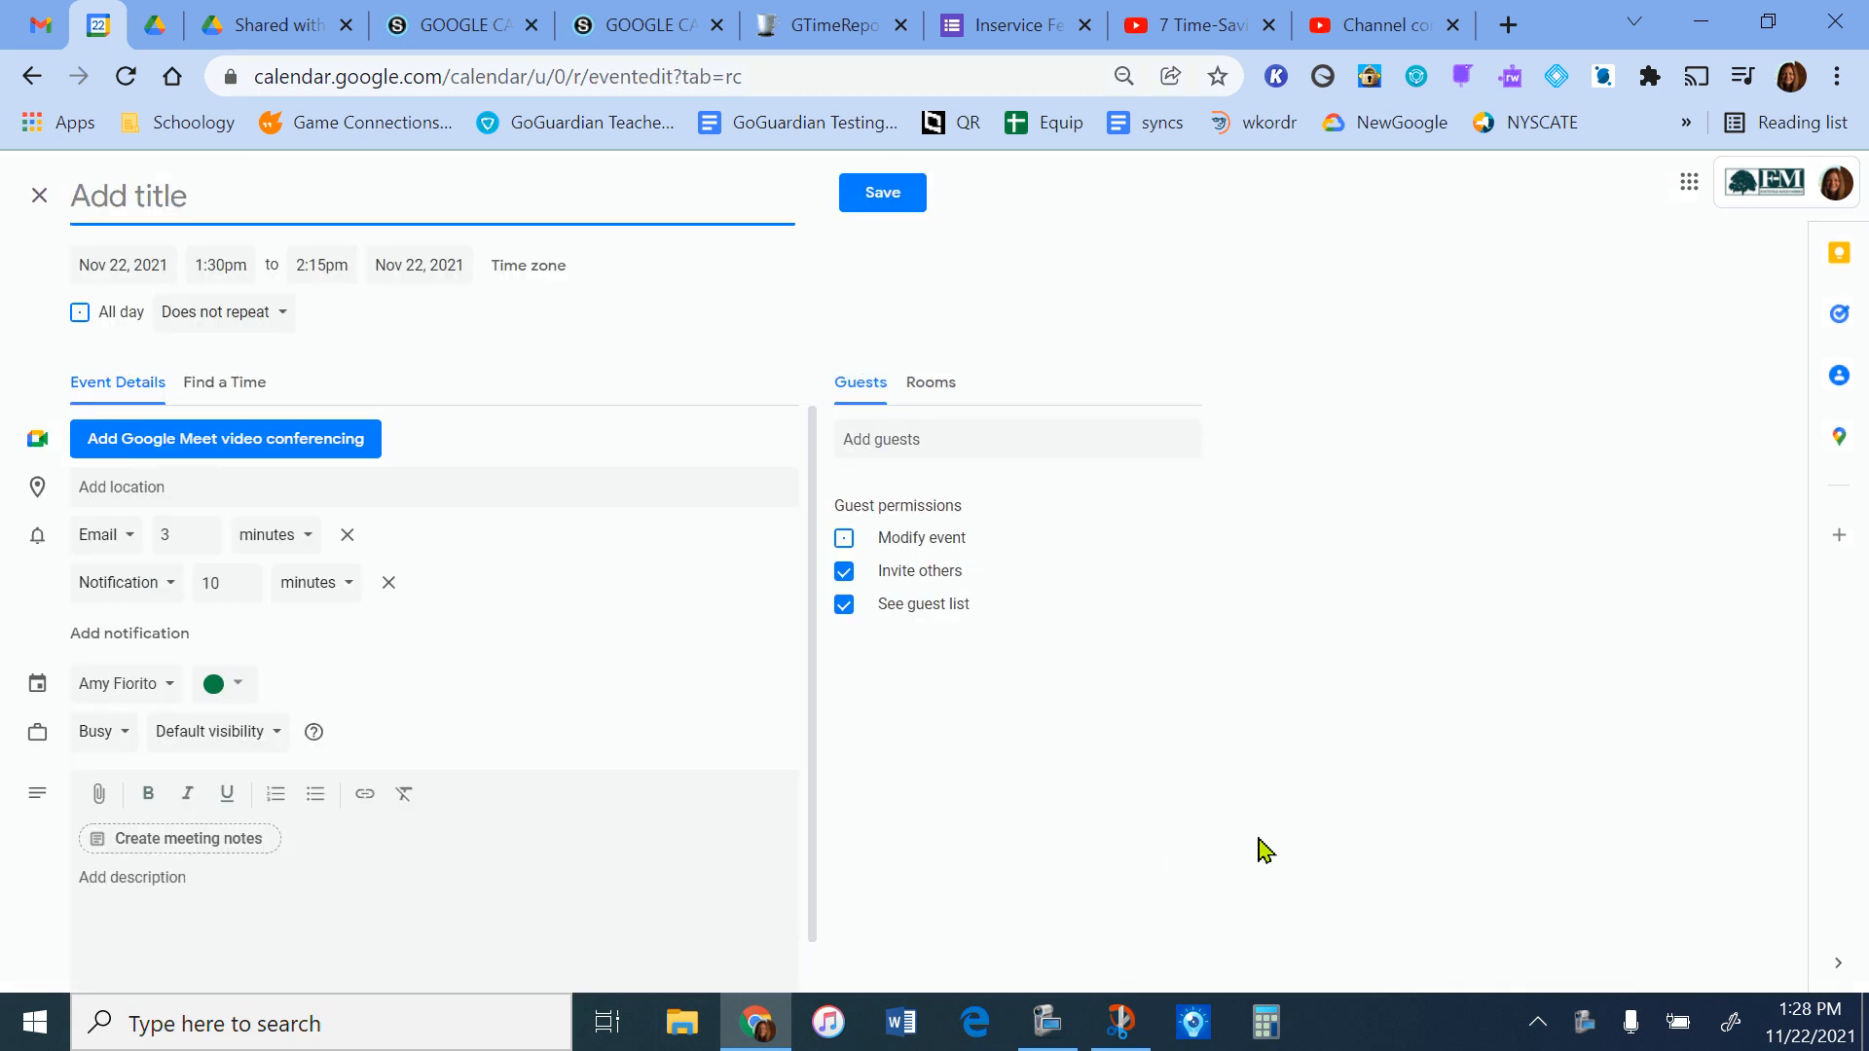
left_click(112, 267)
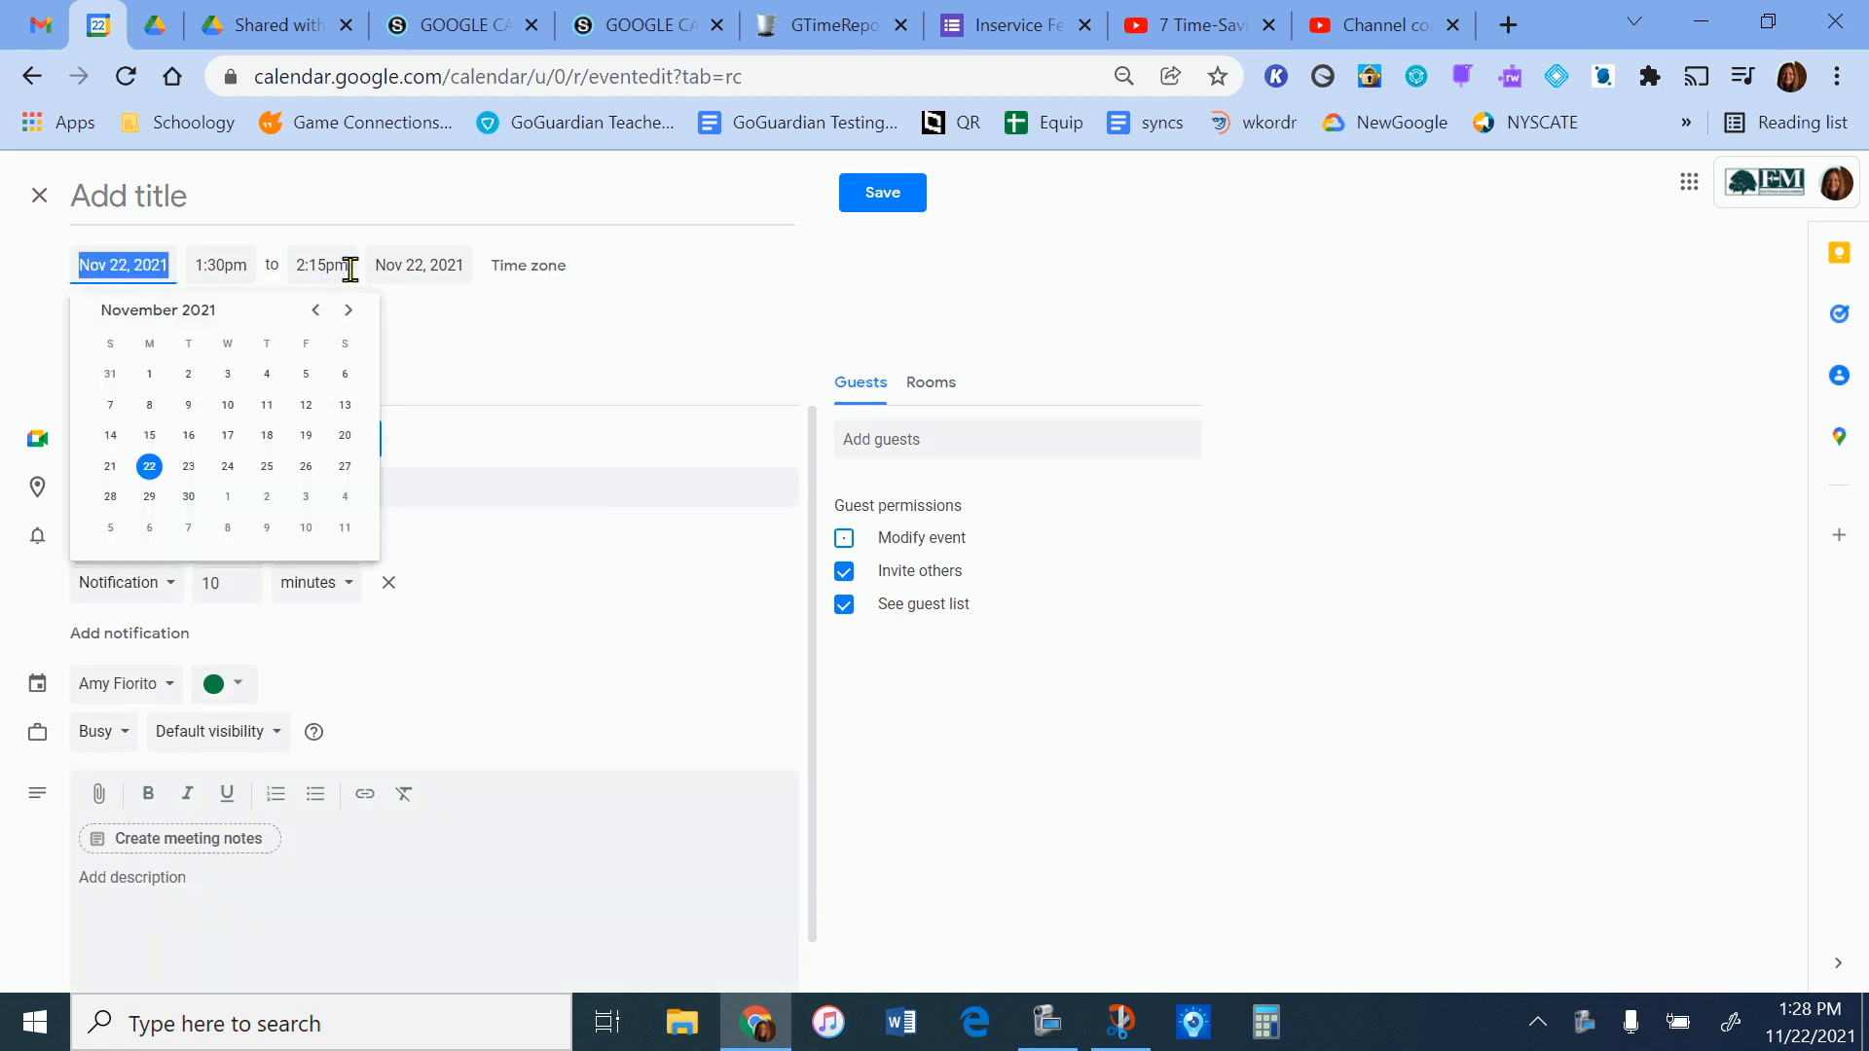
left_click(576, 371)
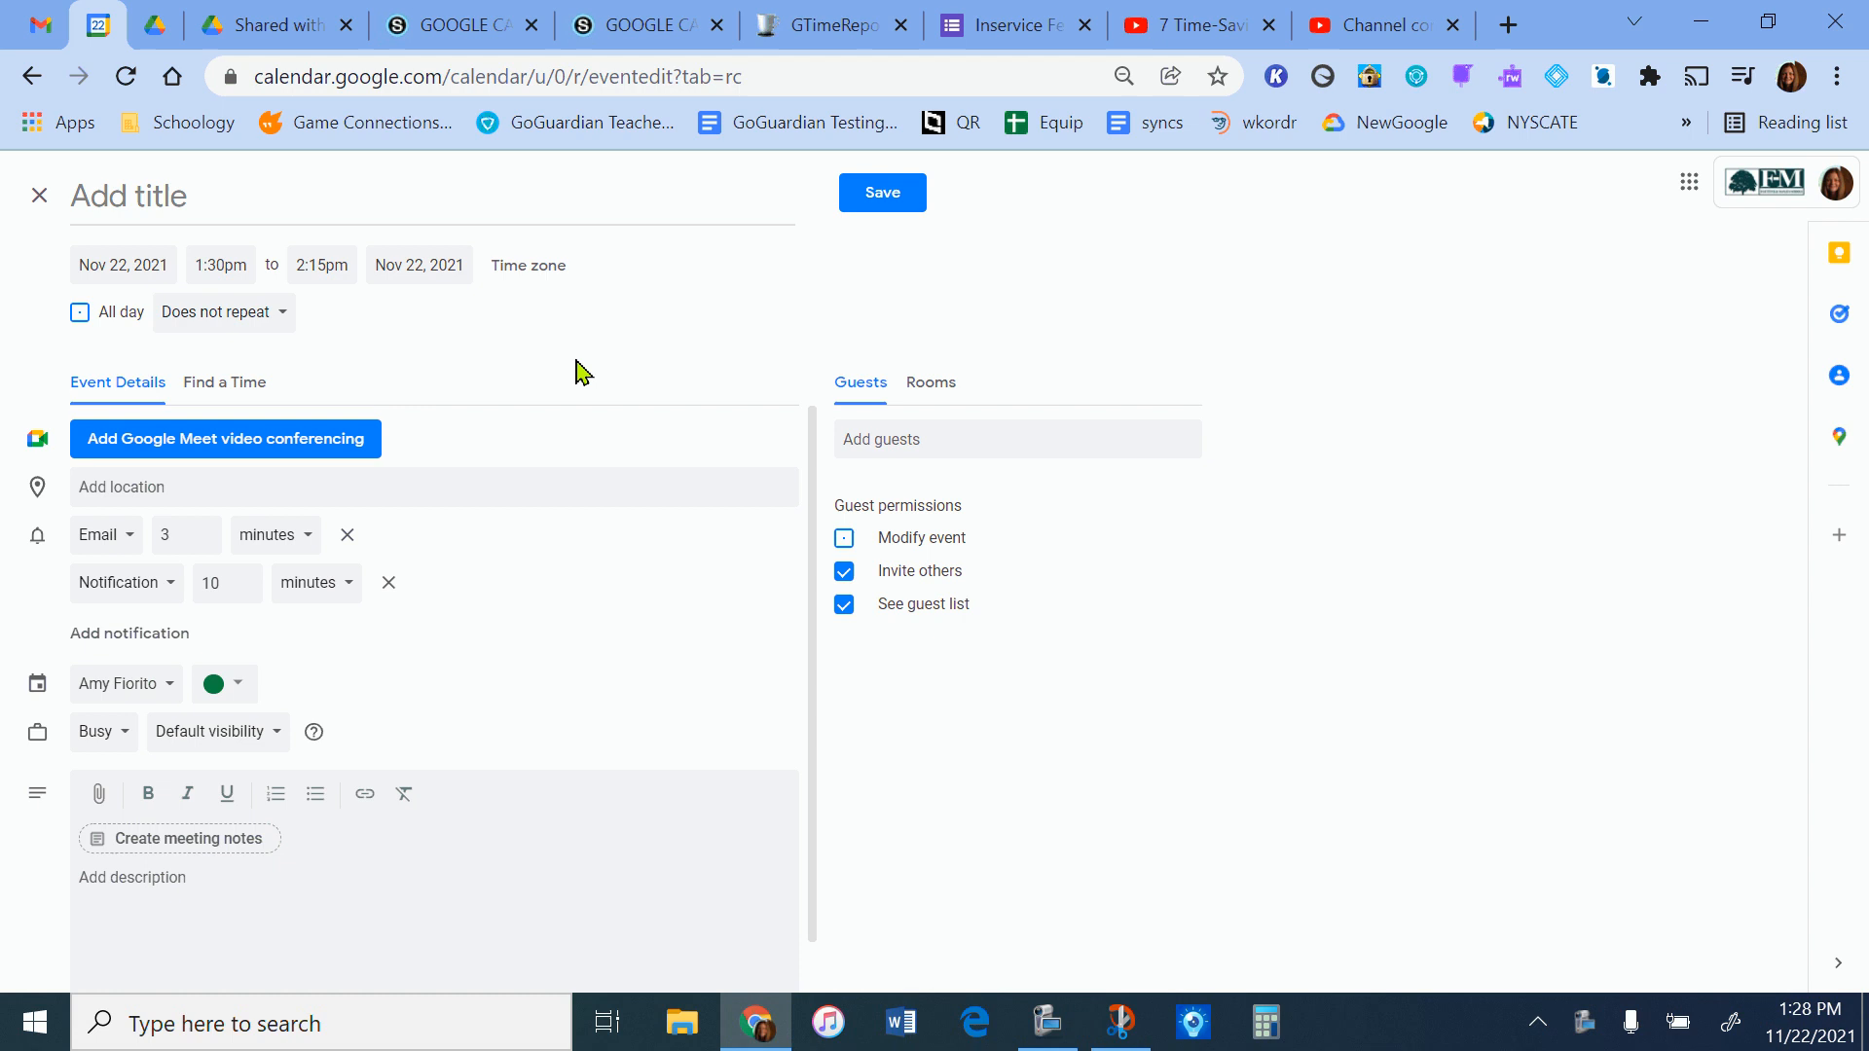
left_click(260, 200)
type("event 1")
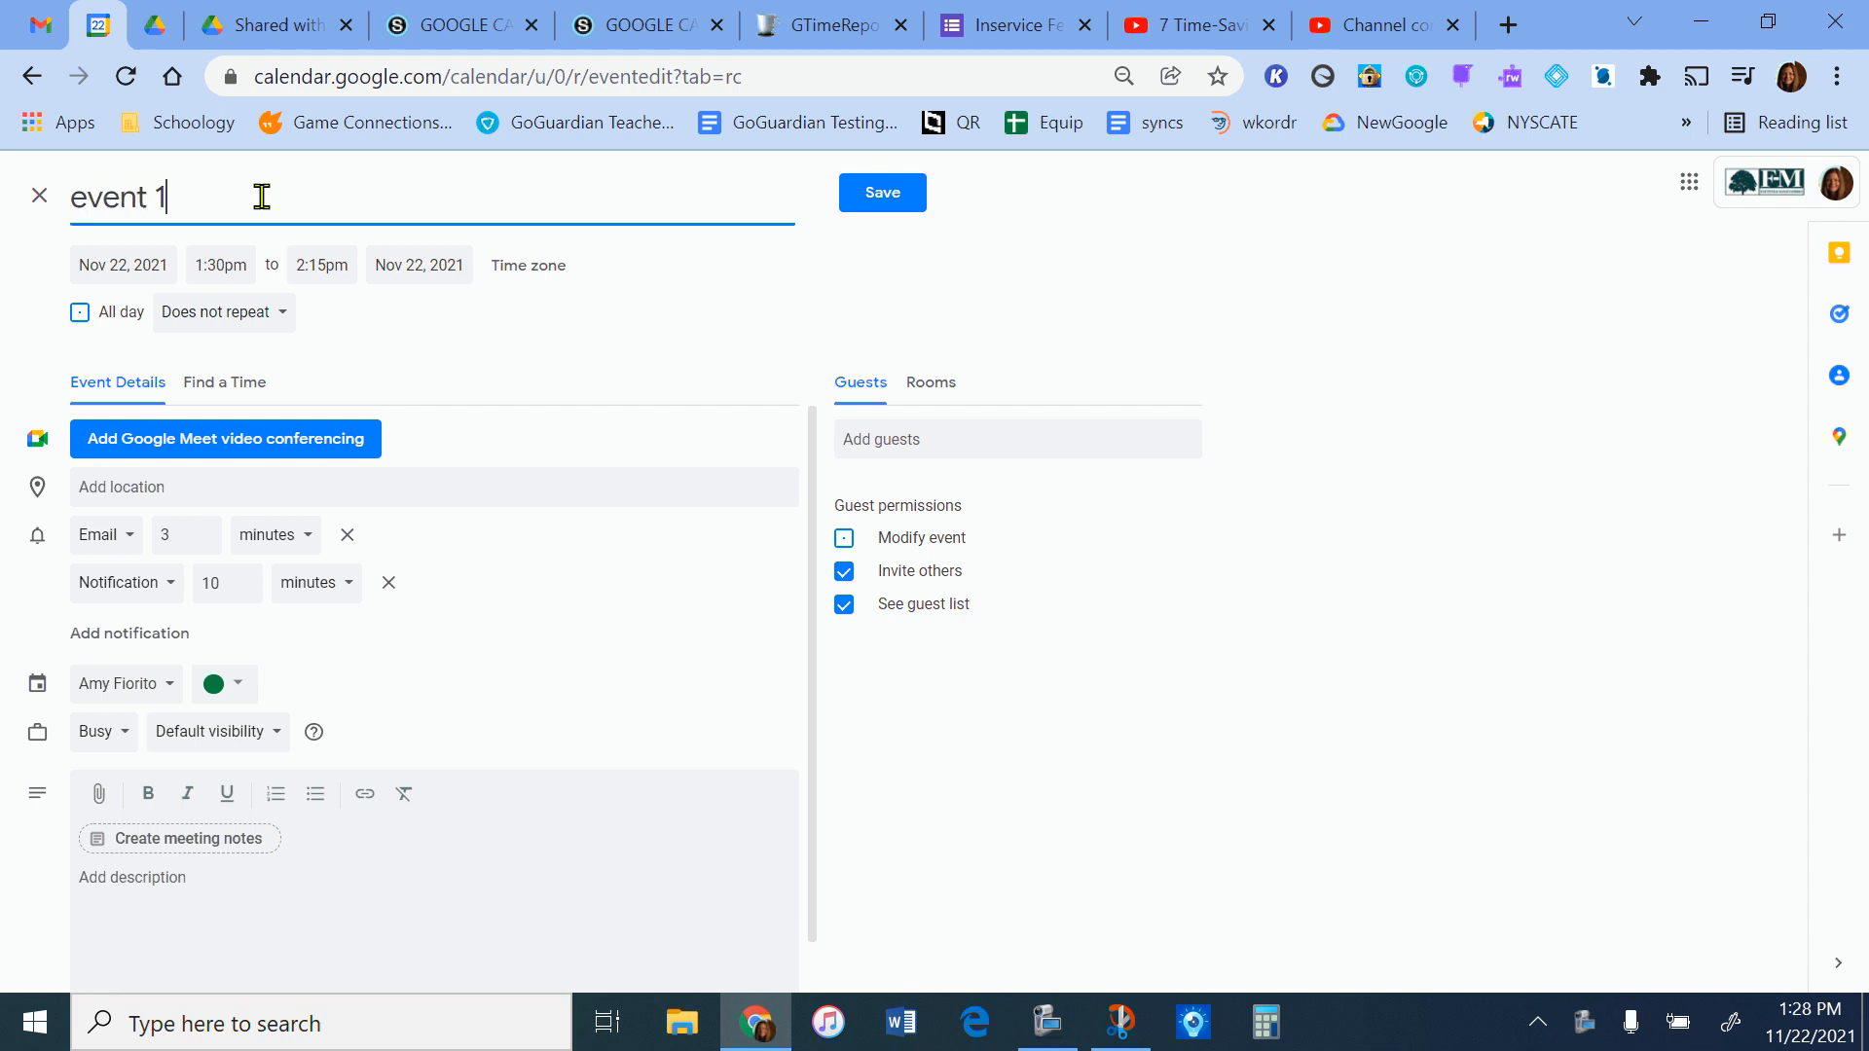
Add the first suggested guest while finding a time, and compare both schedules for the week.
left_click(220, 386)
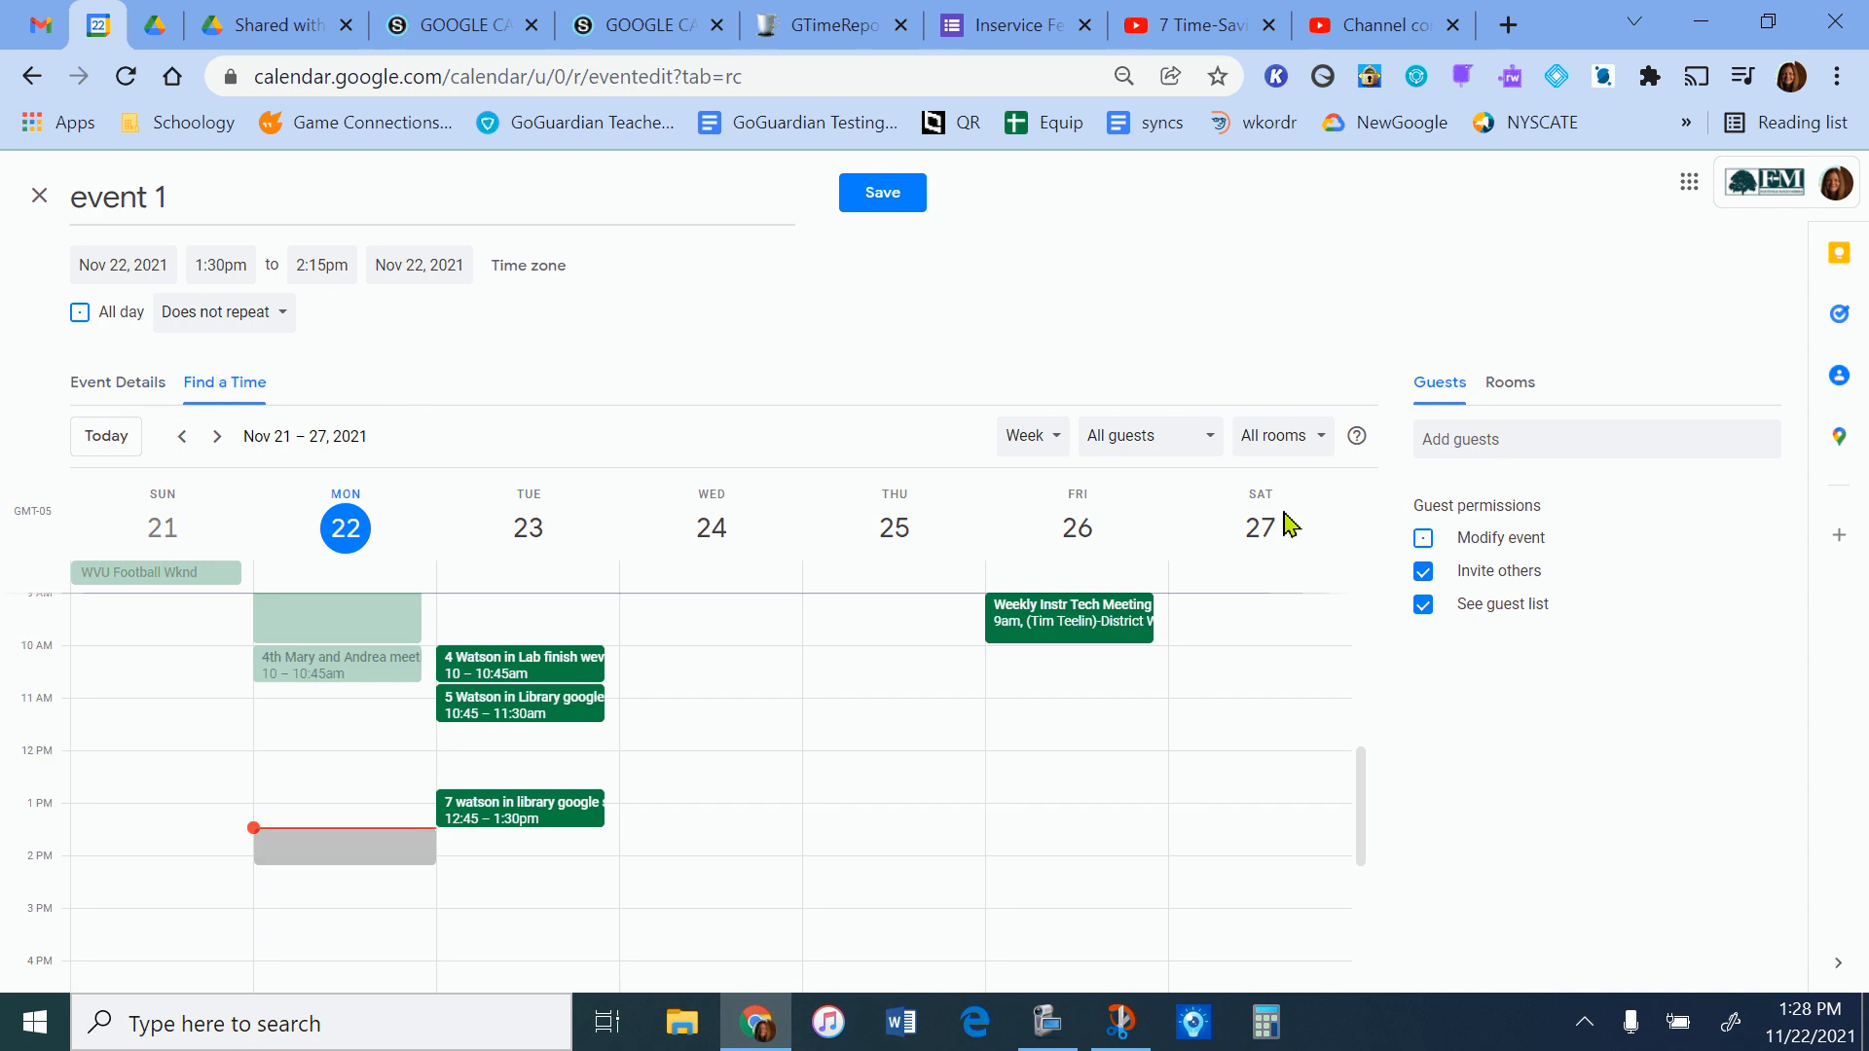
left_click(1540, 438)
left_click(1541, 489)
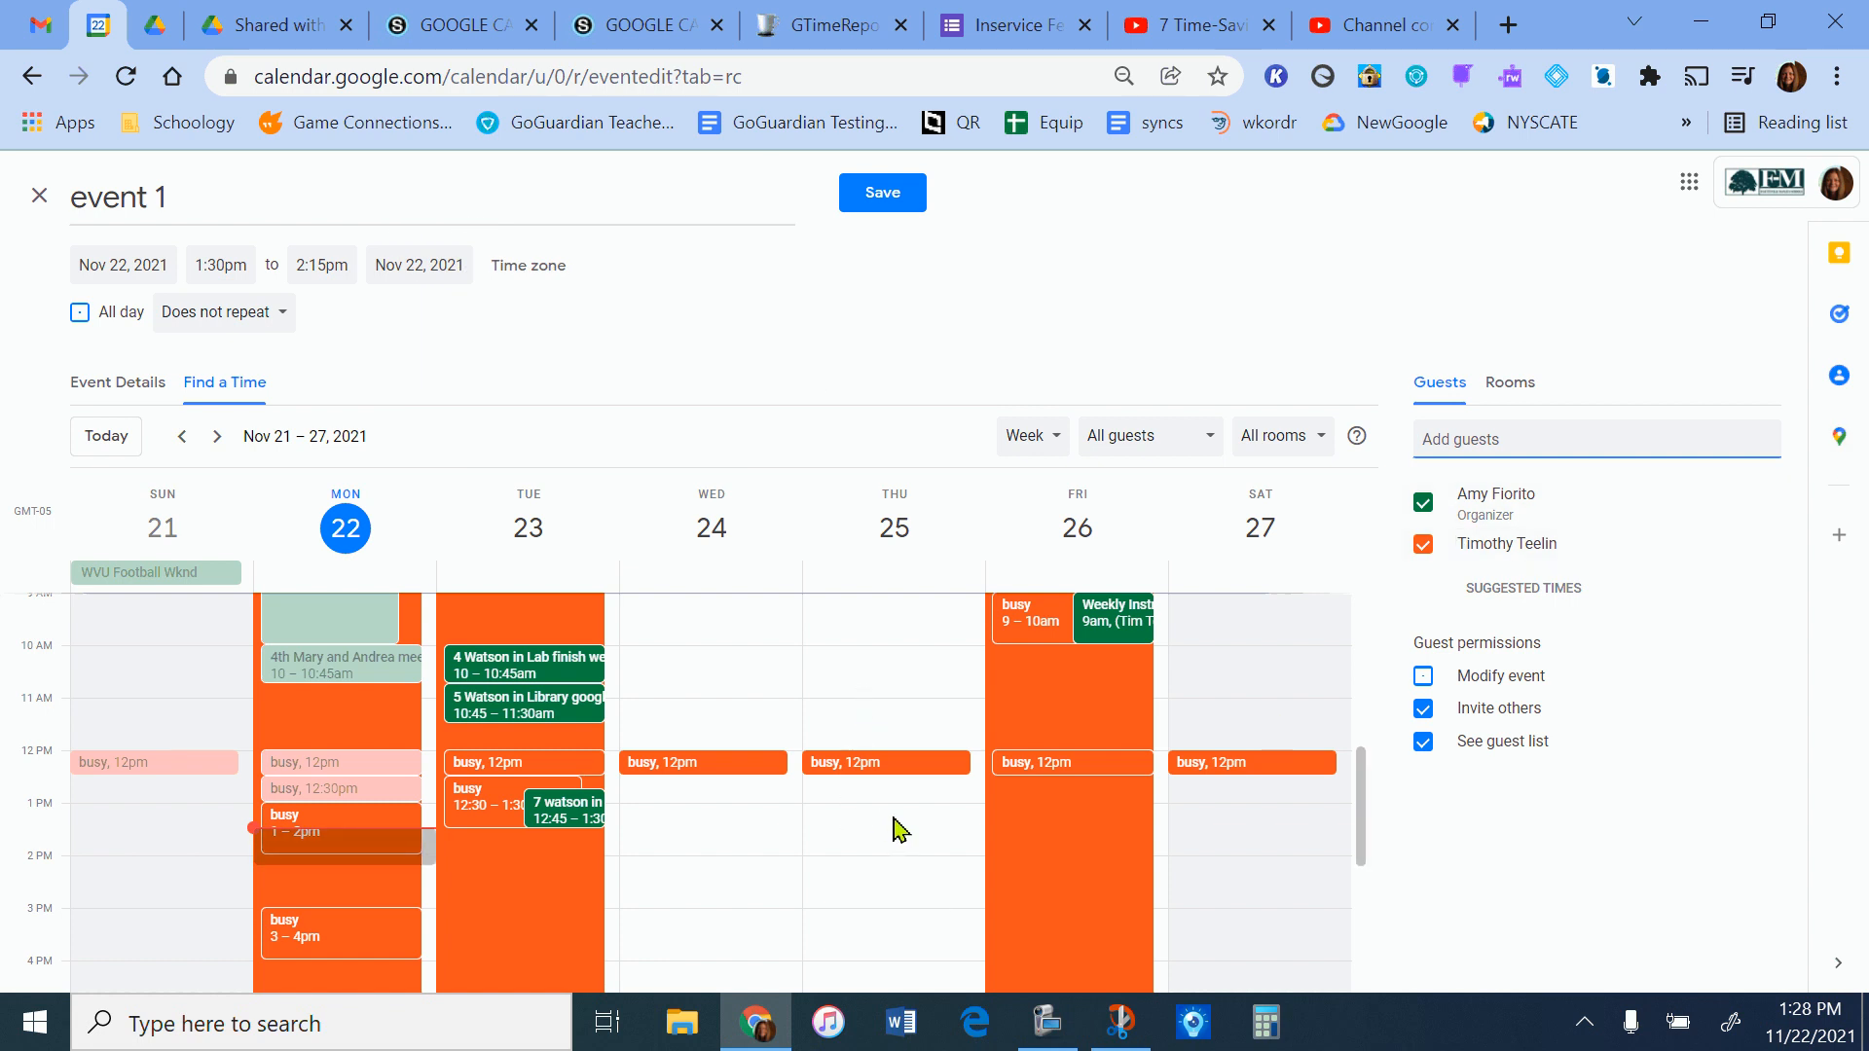
scroll(893, 826, "up", 3)
scroll(891, 827, "down", 3)
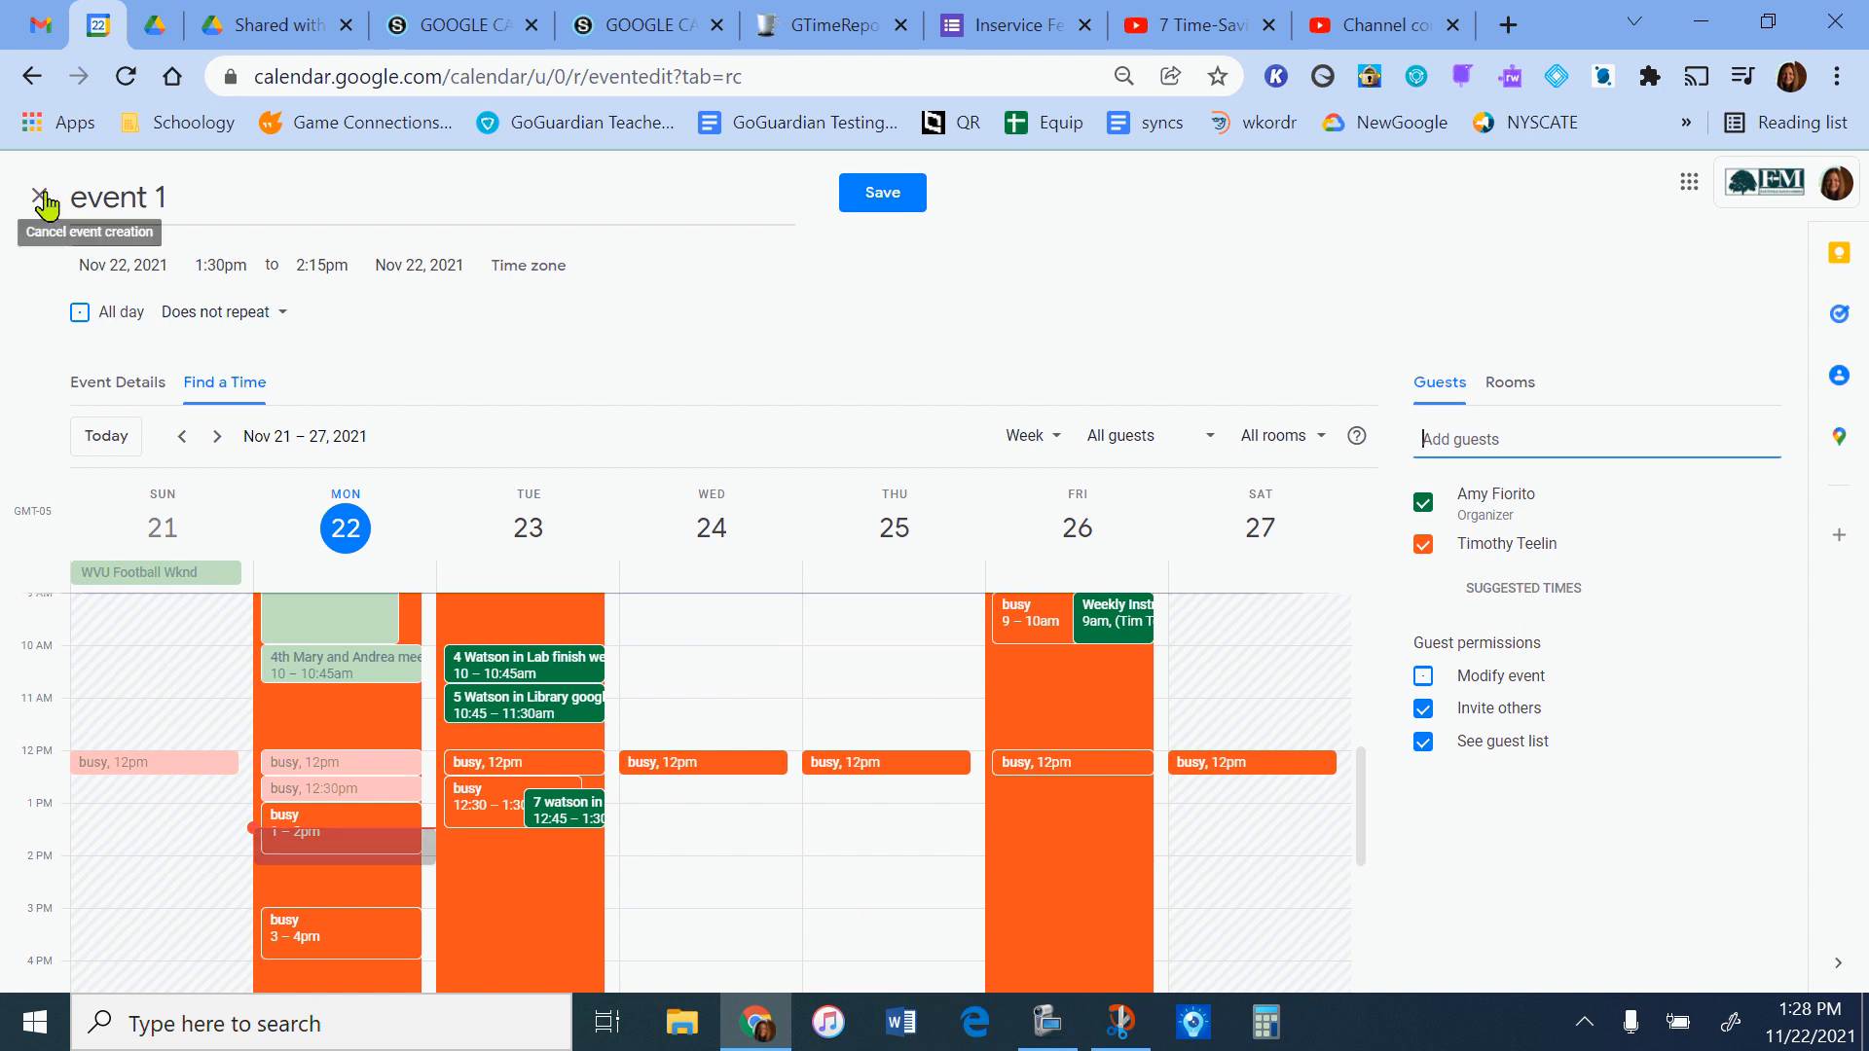
Add Google Meet video conferencing in the event details, copy and expand its joining information, and remove the conferencing.
left_click(126, 389)
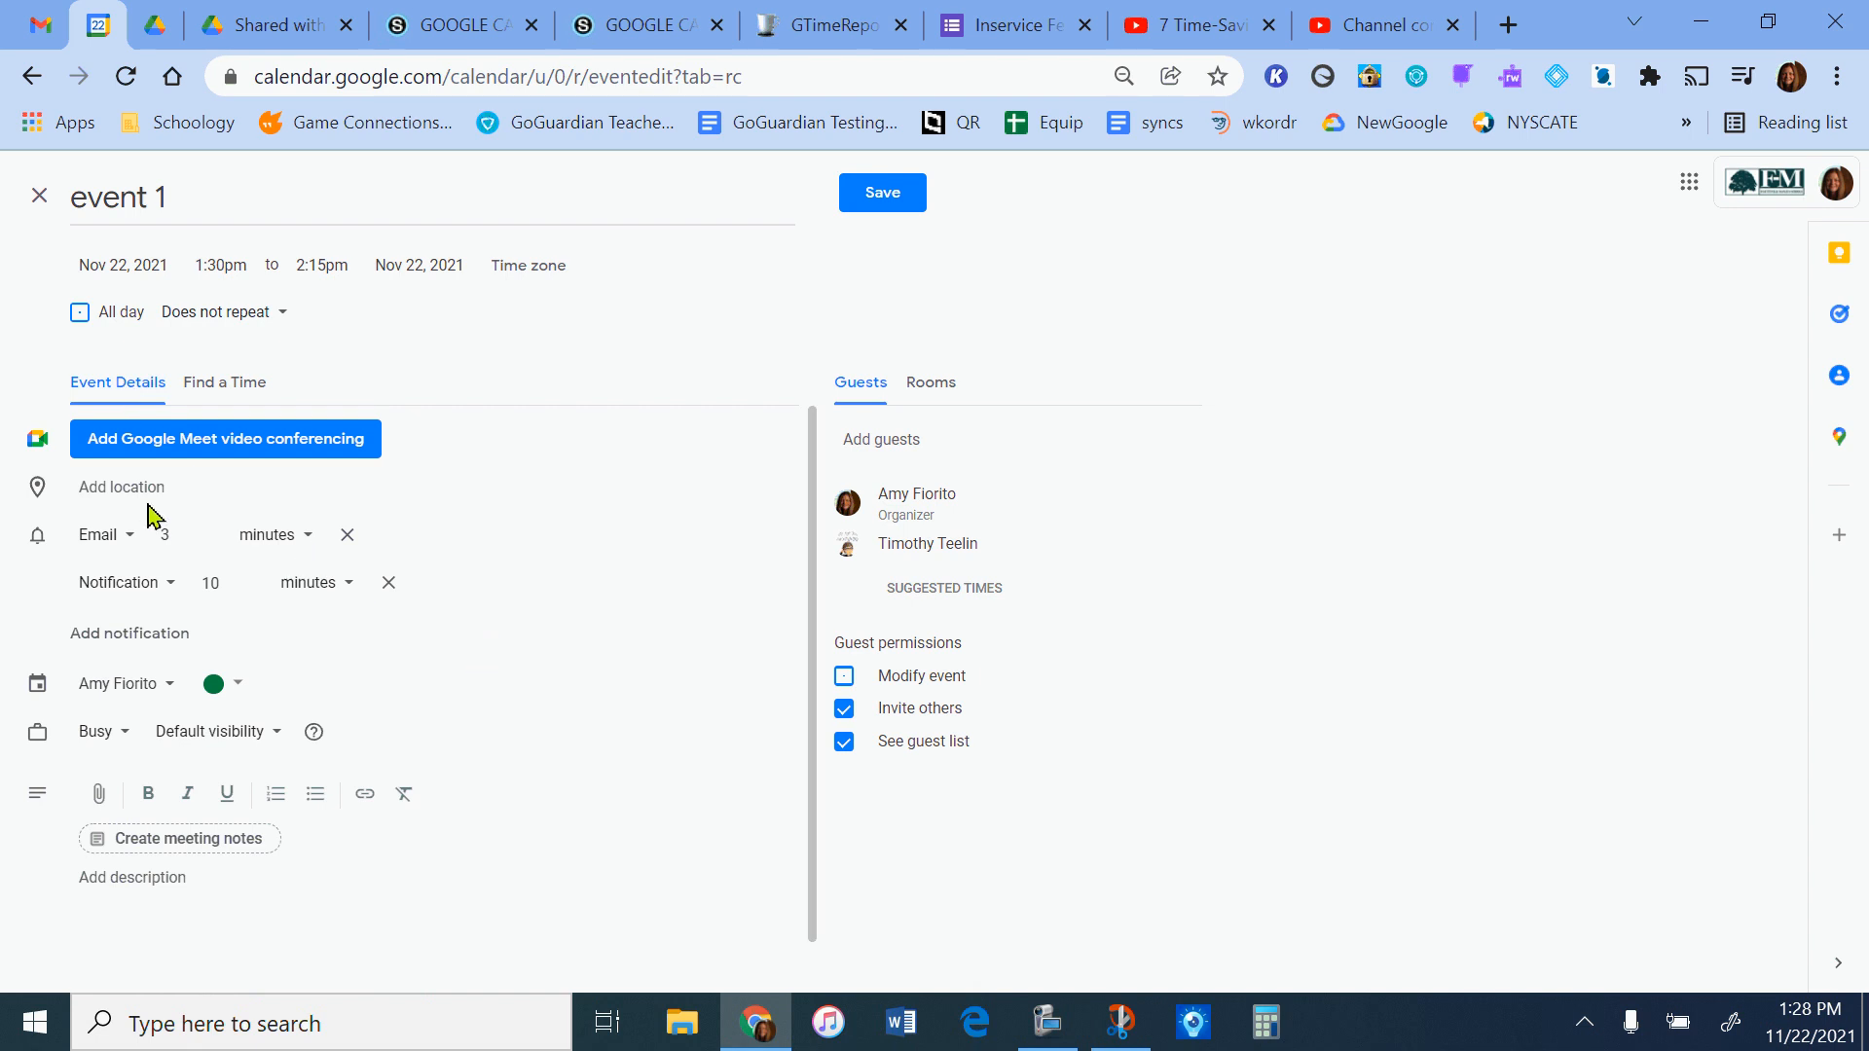
left_click(108, 492)
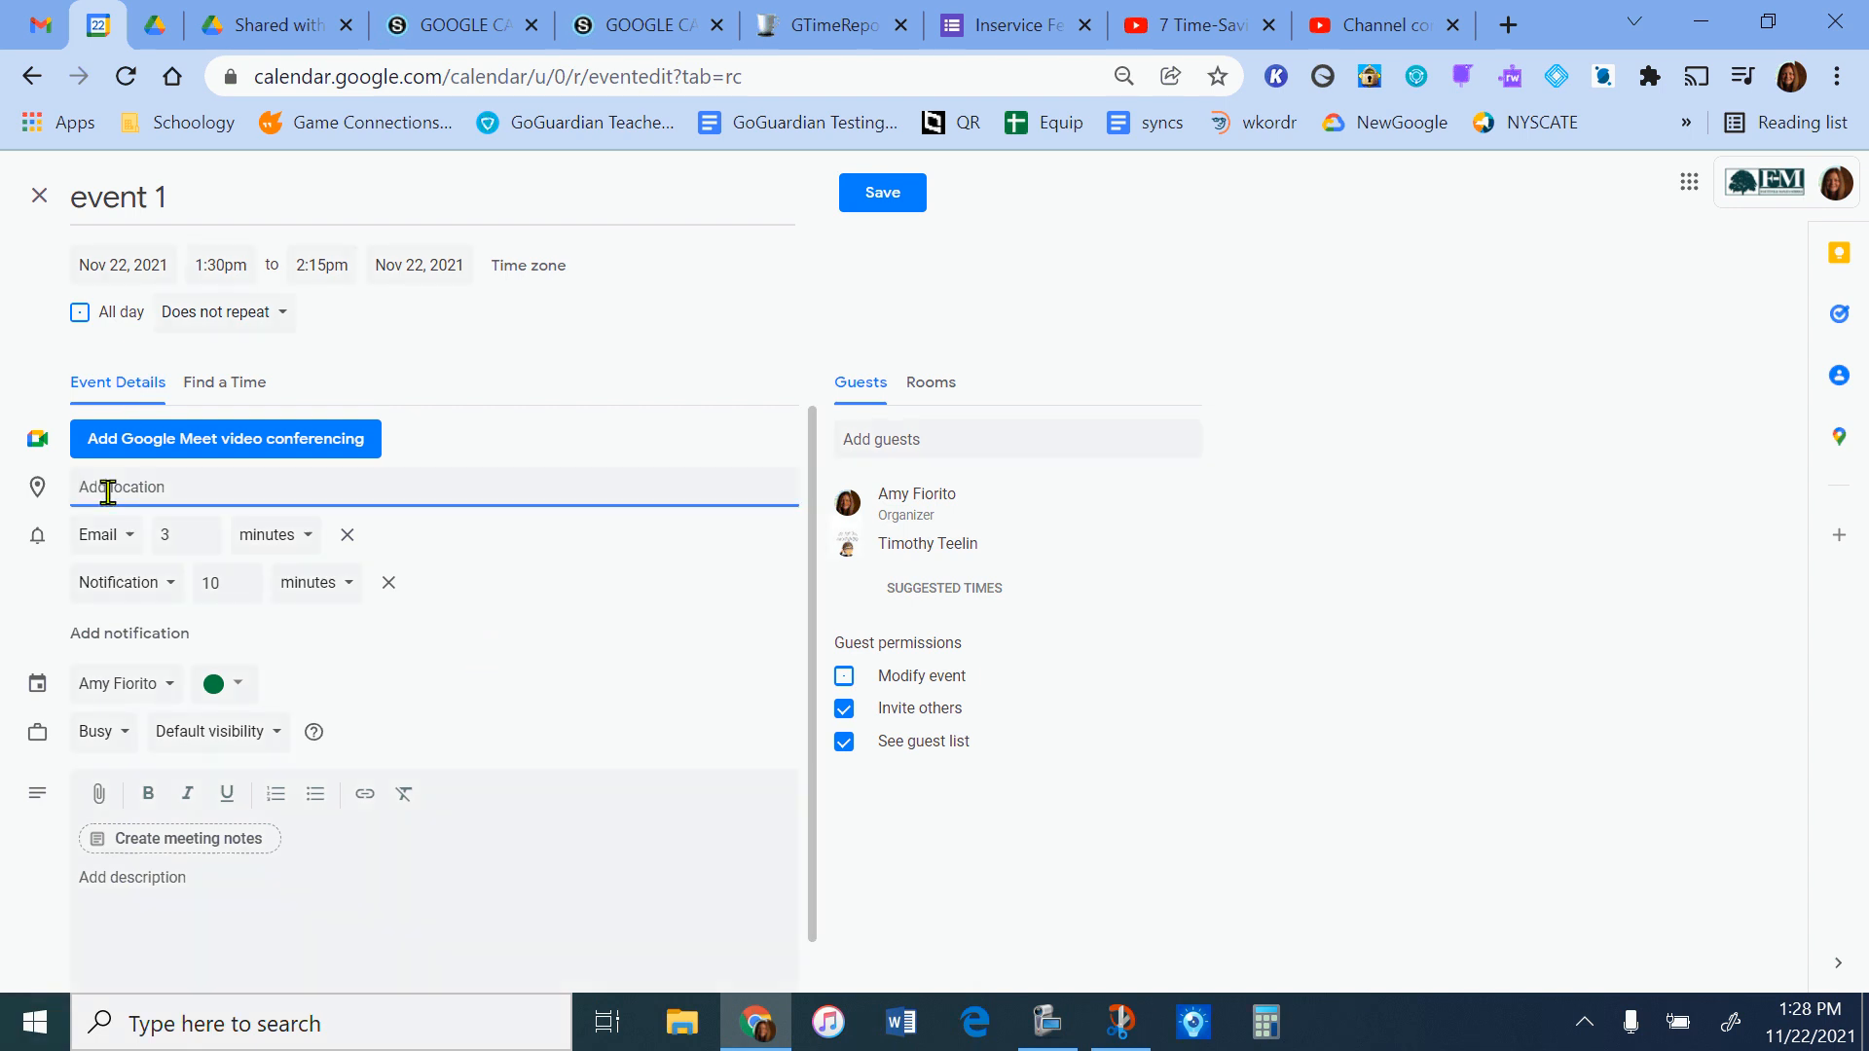
left_click(320, 442)
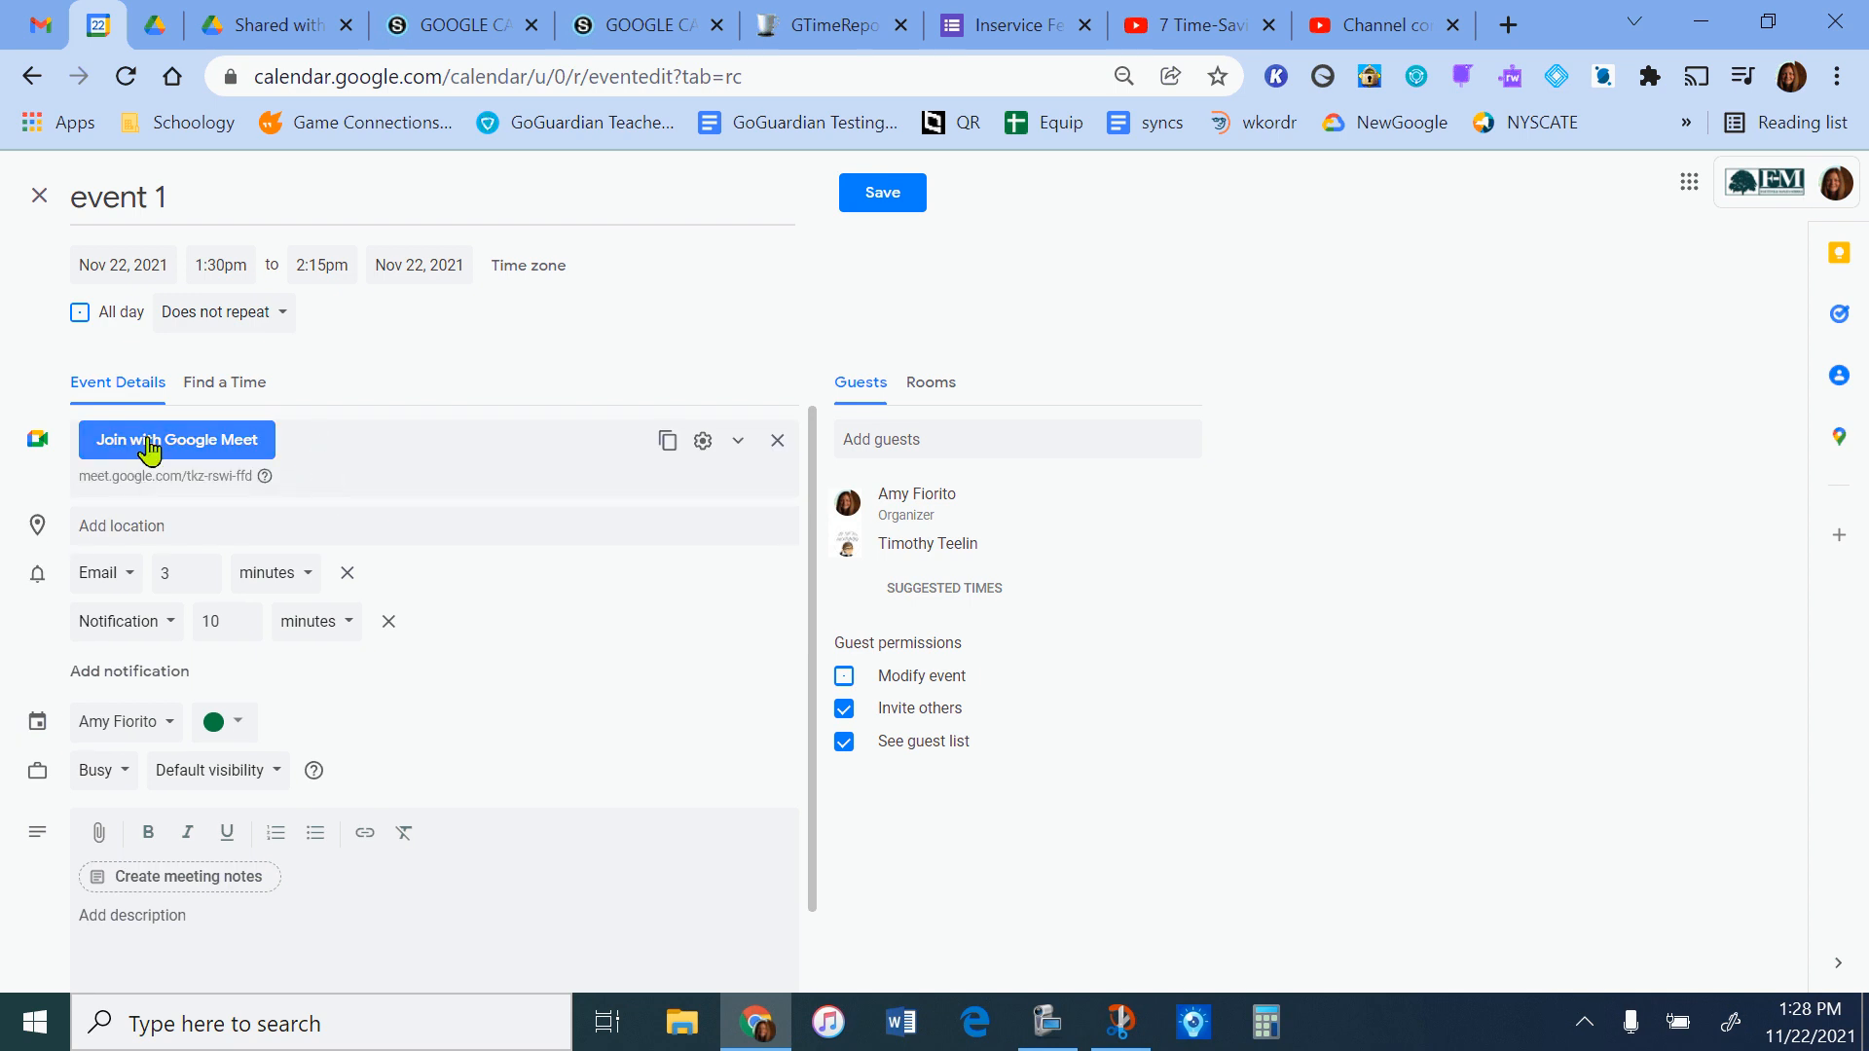
left_click(991, 435)
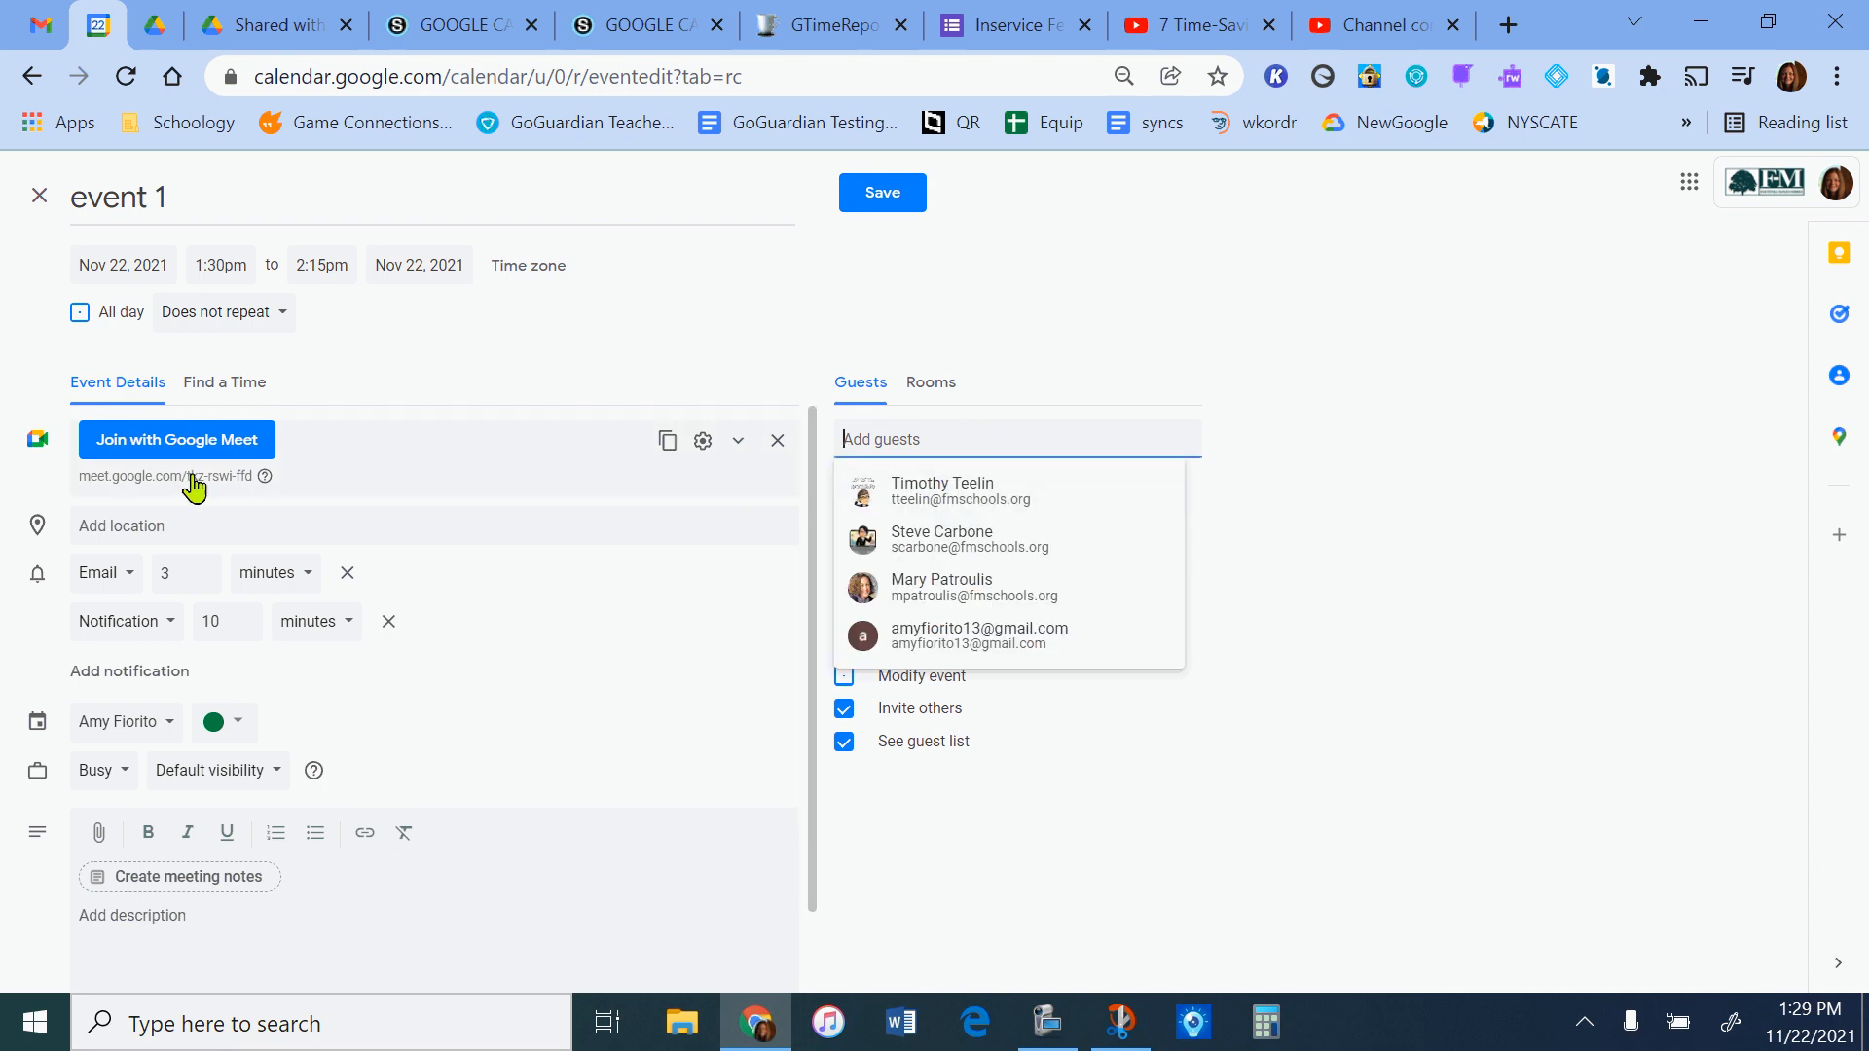
left_click(1357, 482)
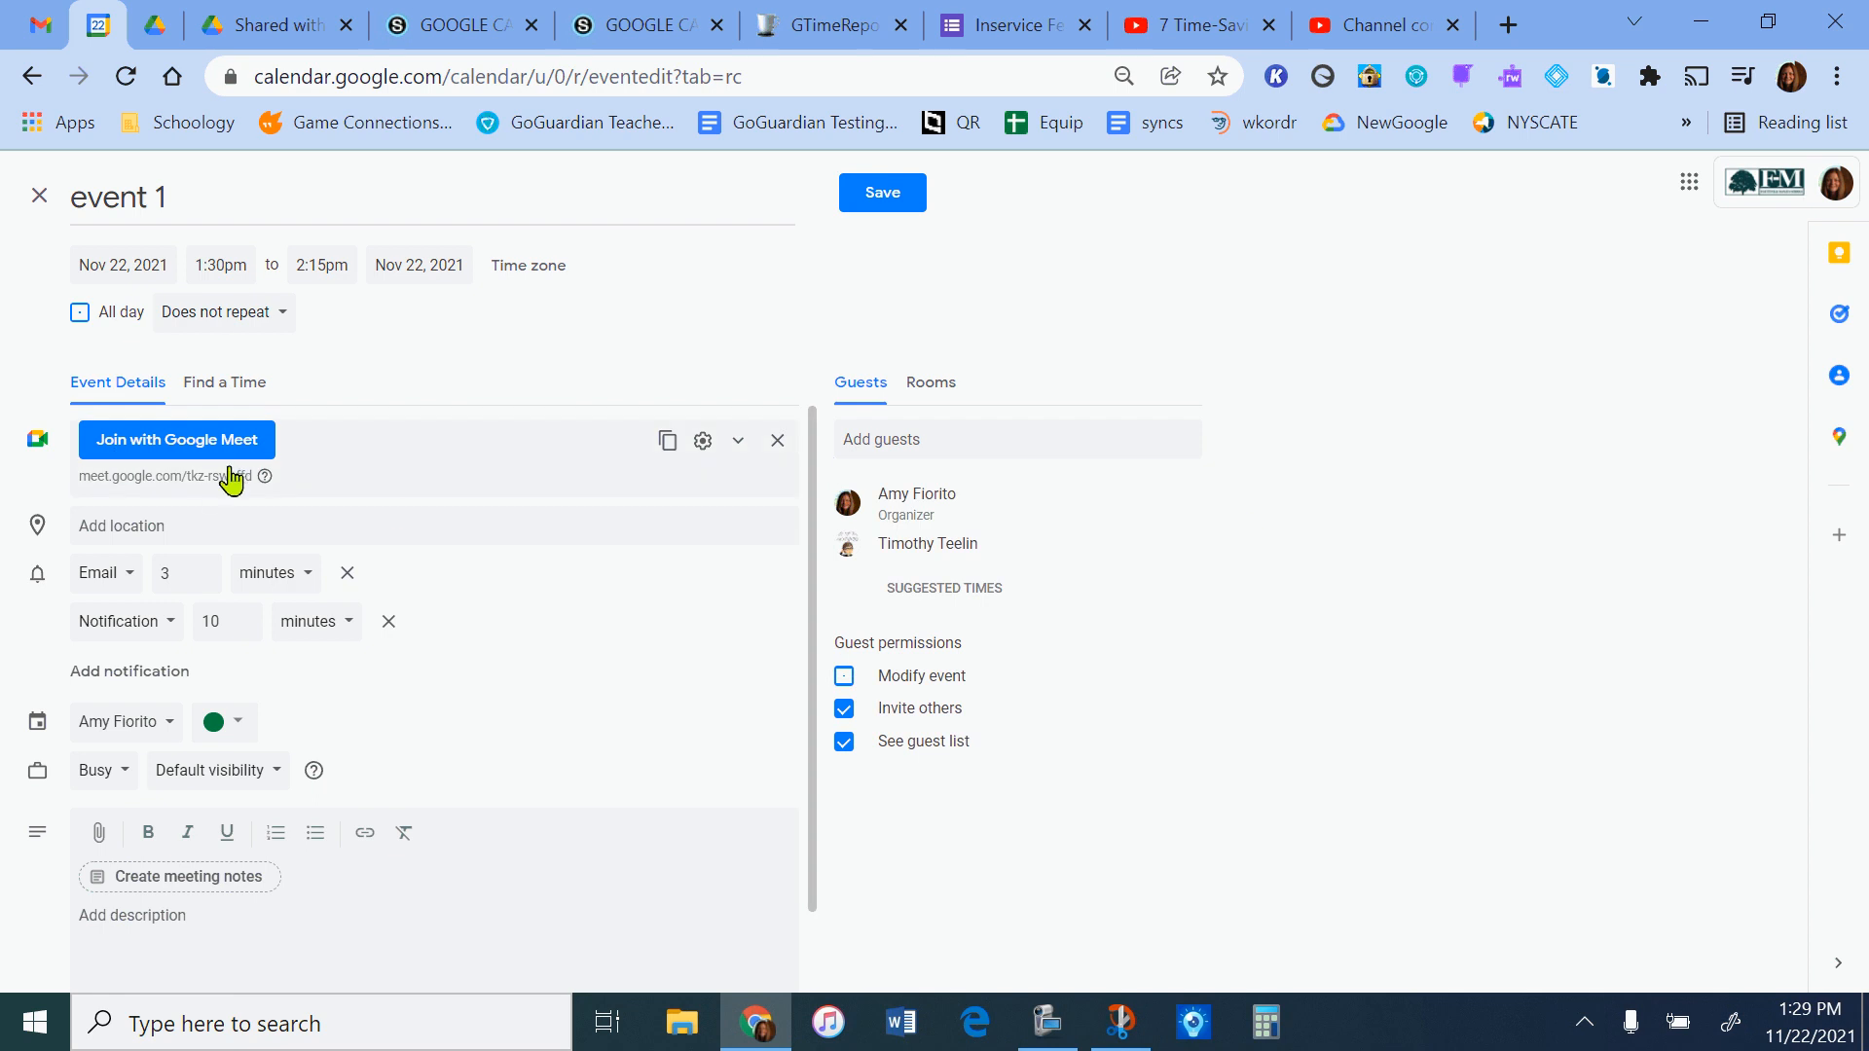
left_click(666, 446)
left_click(738, 448)
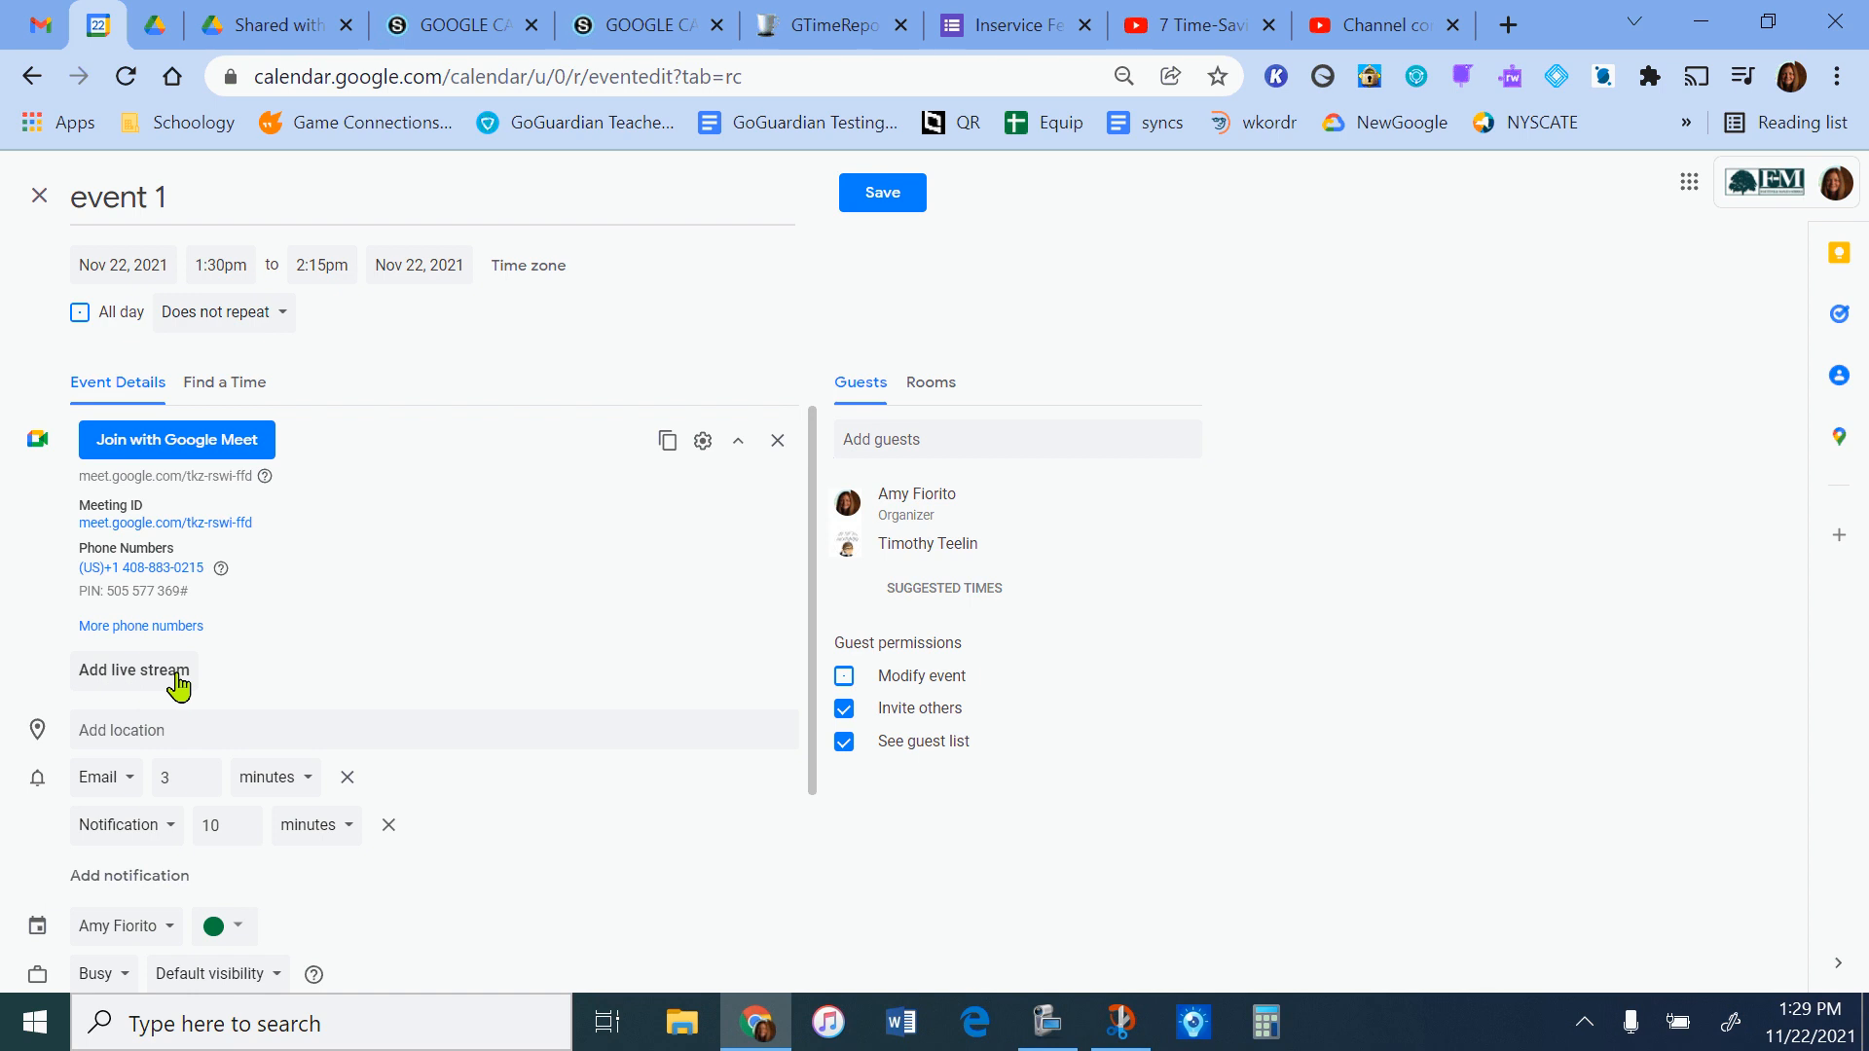
left_click(777, 441)
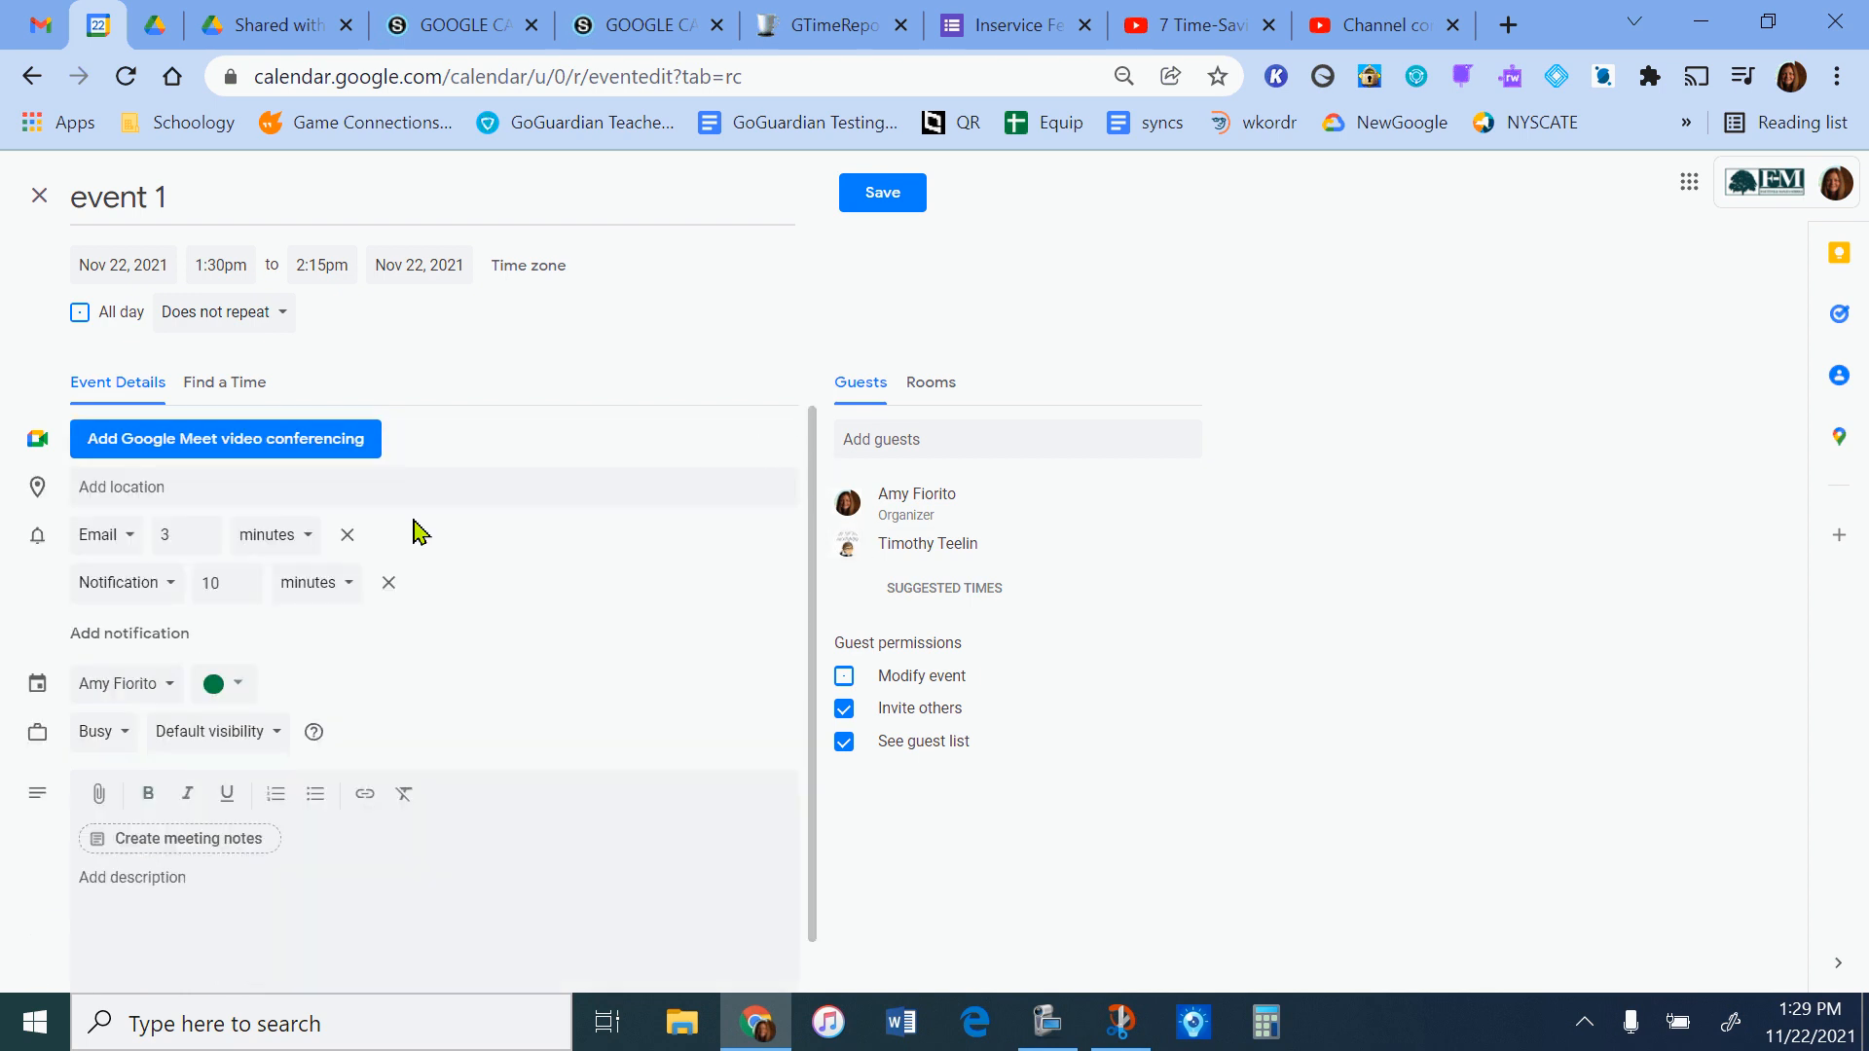
Search the event location for "82" and choose the second suggested street address.
left_click(166, 486)
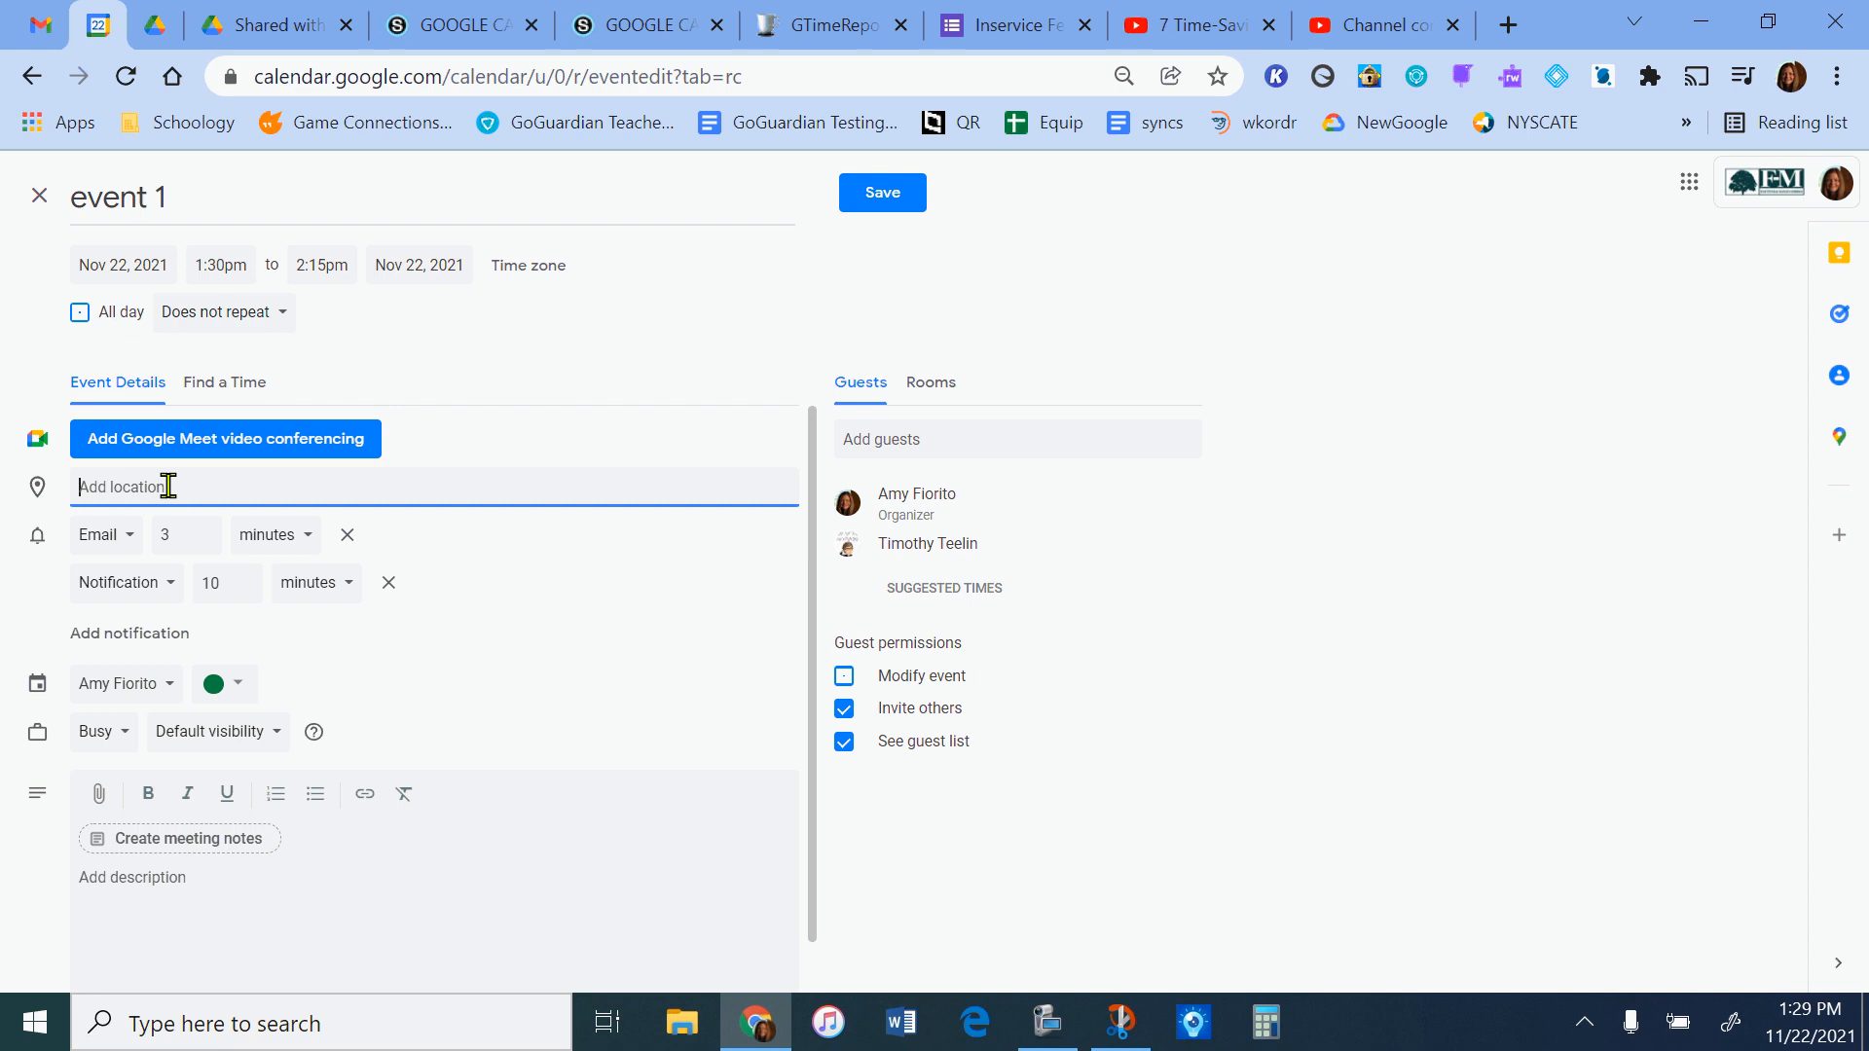
type("82")
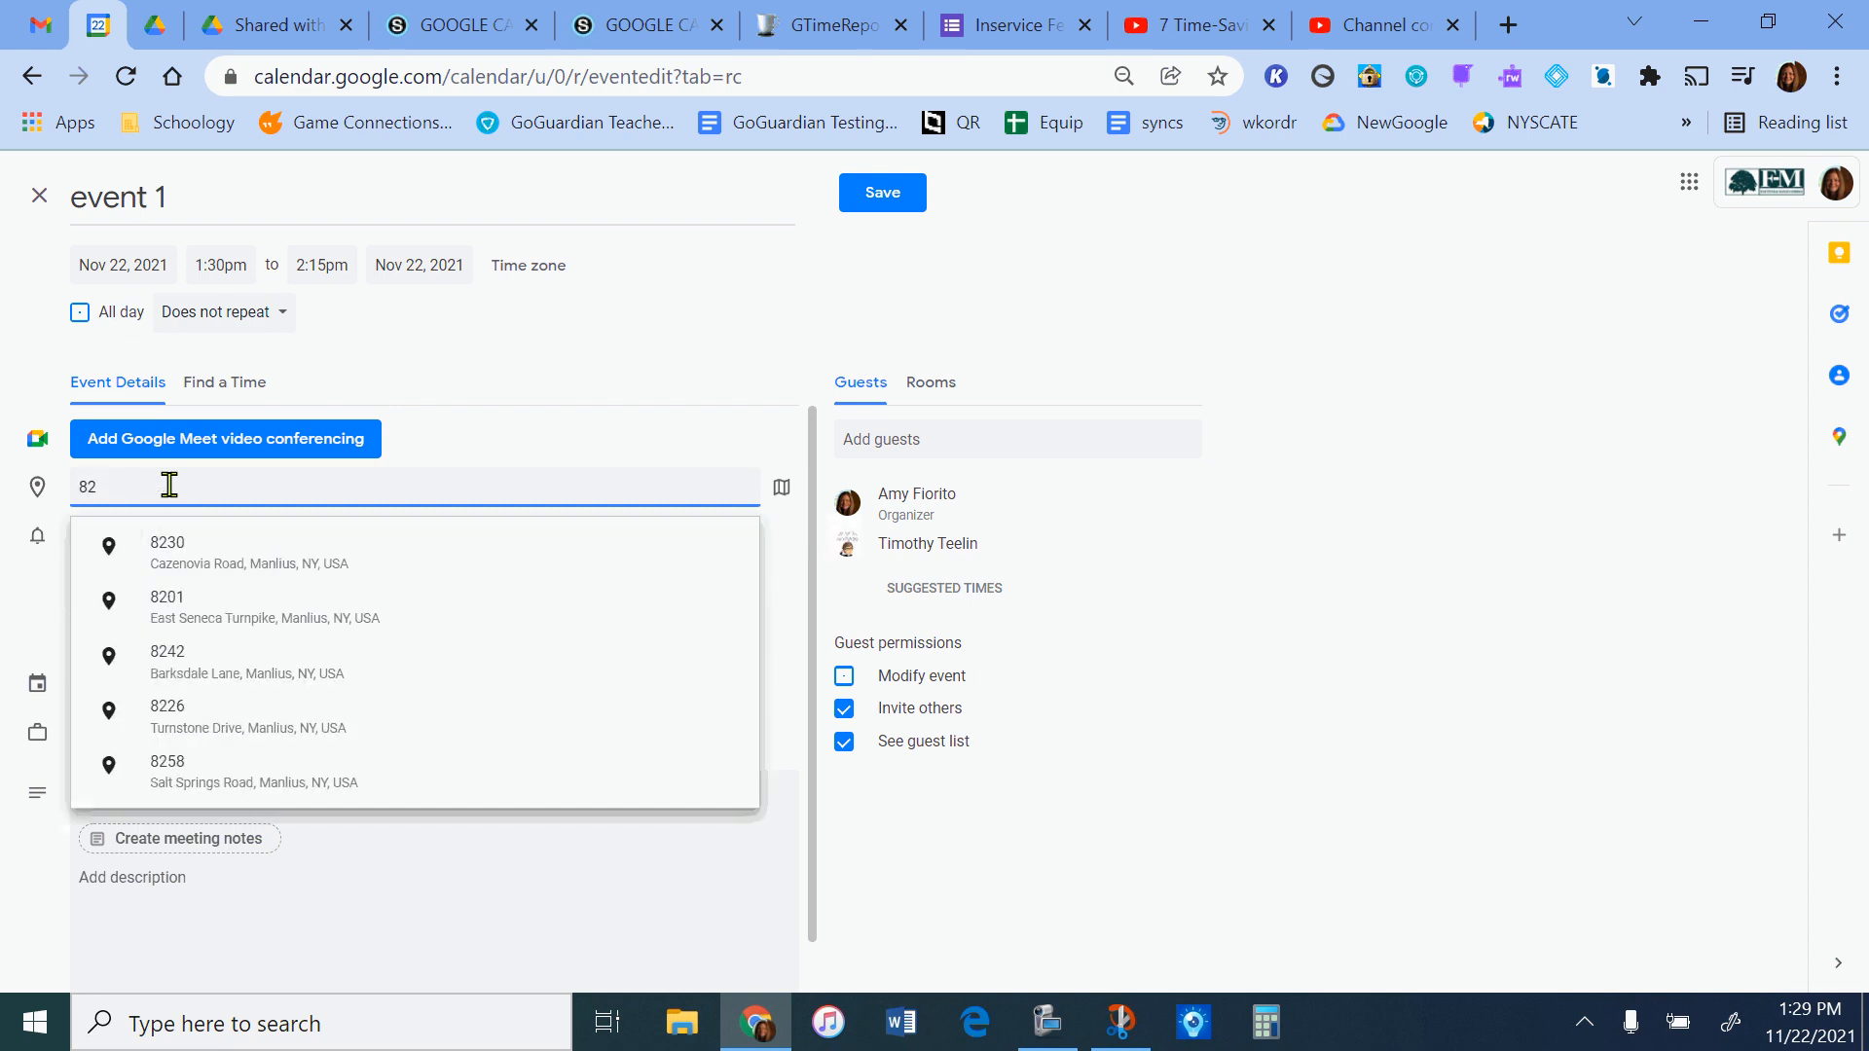
left_click(255, 624)
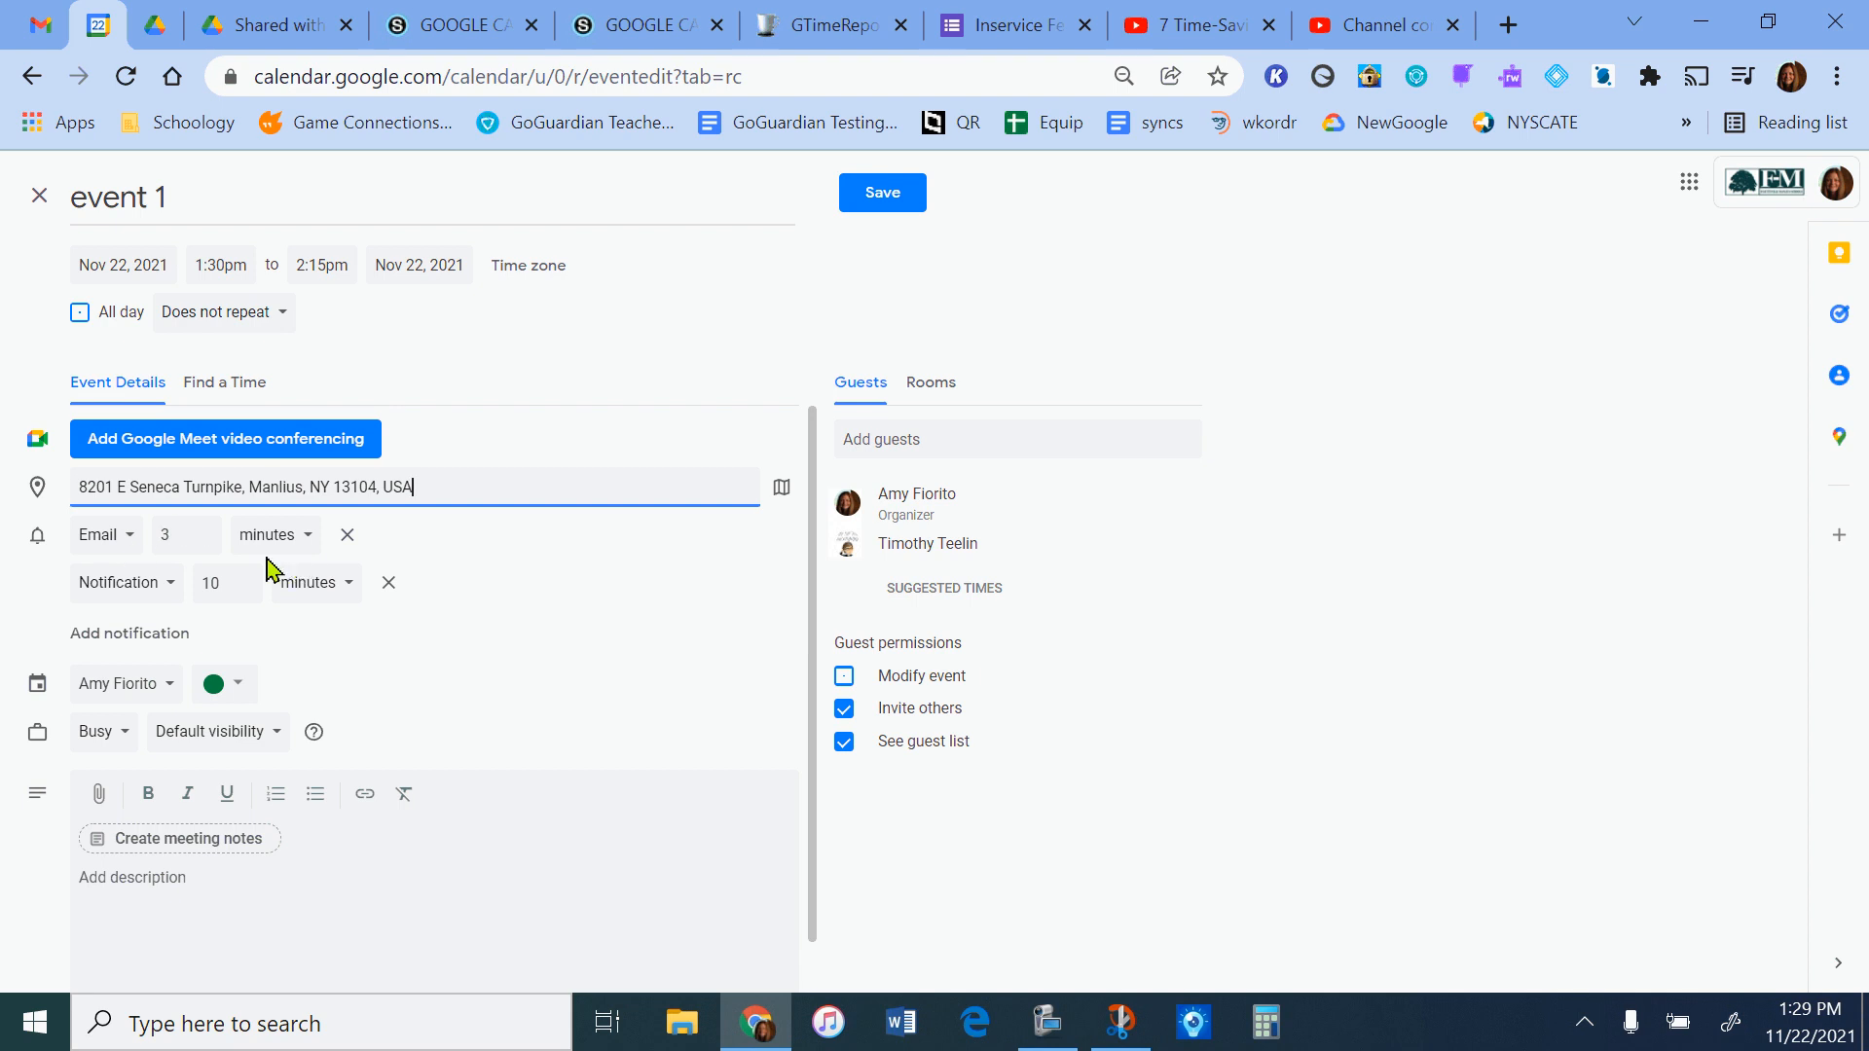
Change the email reminder to a notification and remove the 10-minute notification.
left_click(130, 550)
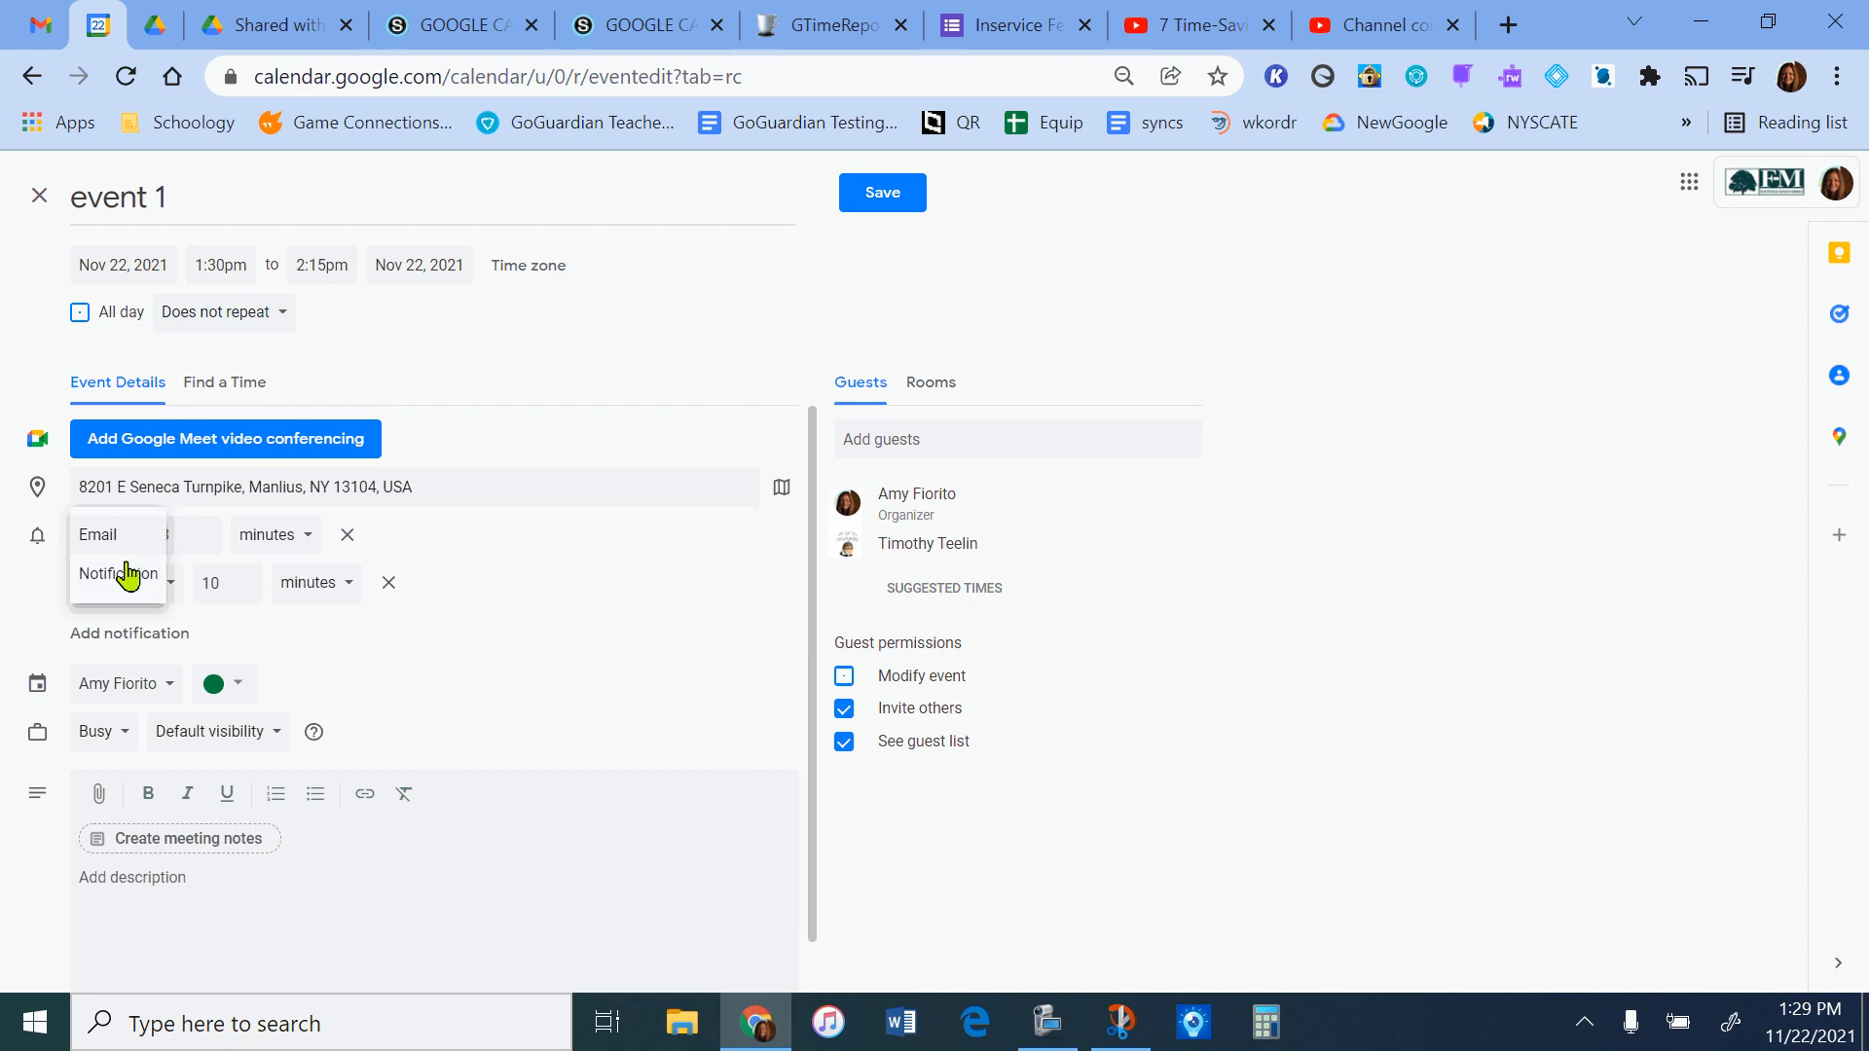
left_click(124, 581)
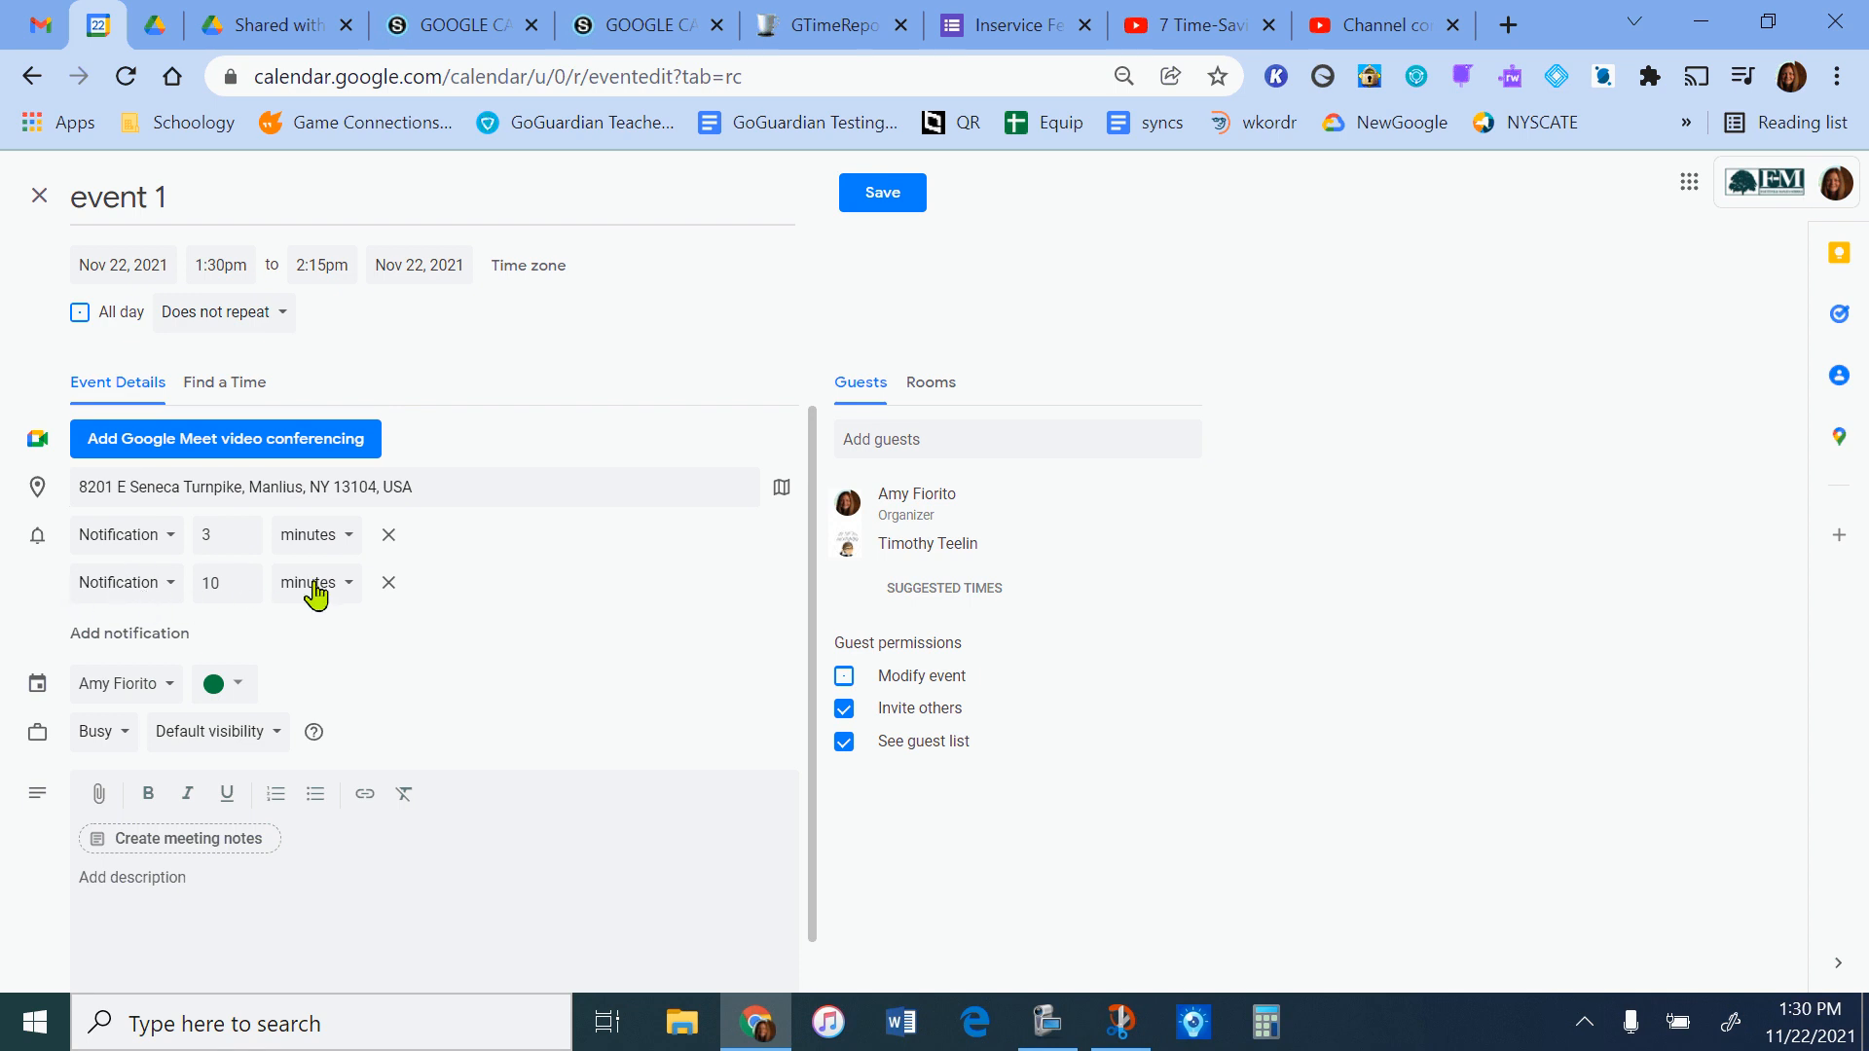
left_click(390, 582)
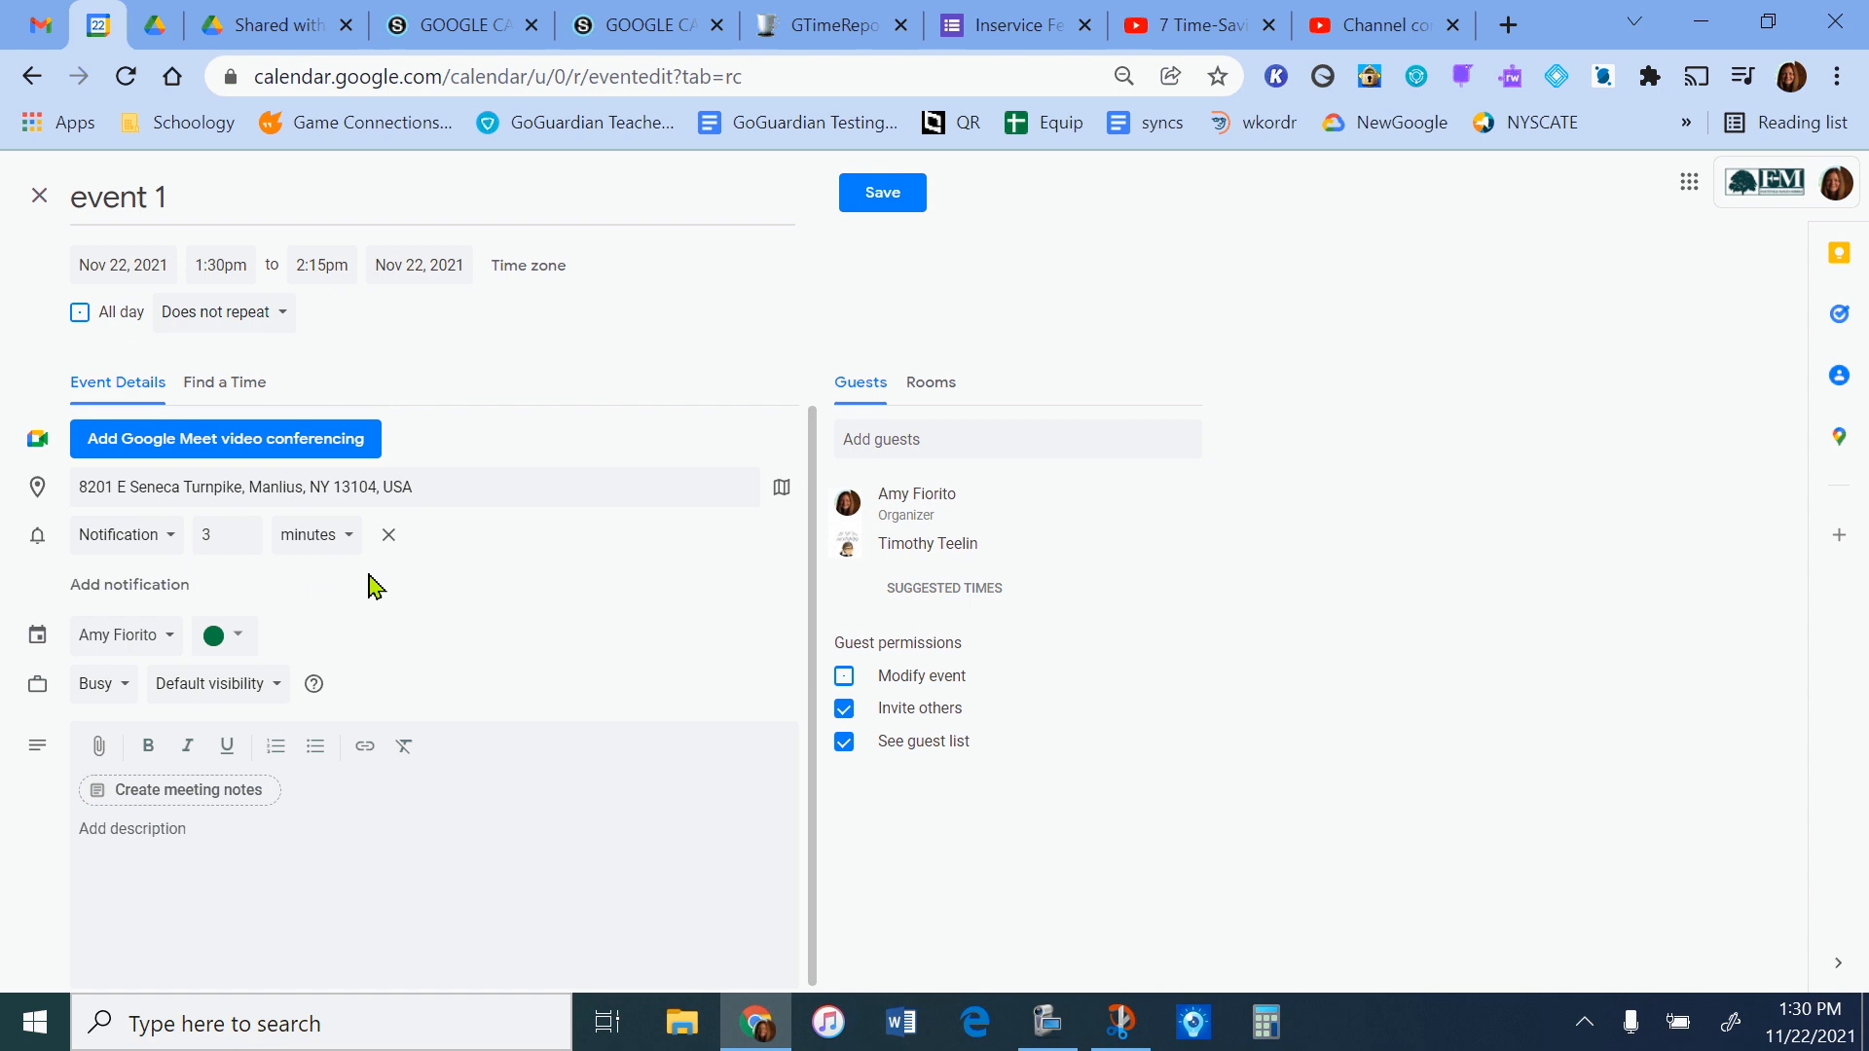
Assign the event to the personal Gmail calendar and check the other calendars it could go on.
scroll(454, 581, "down", 1)
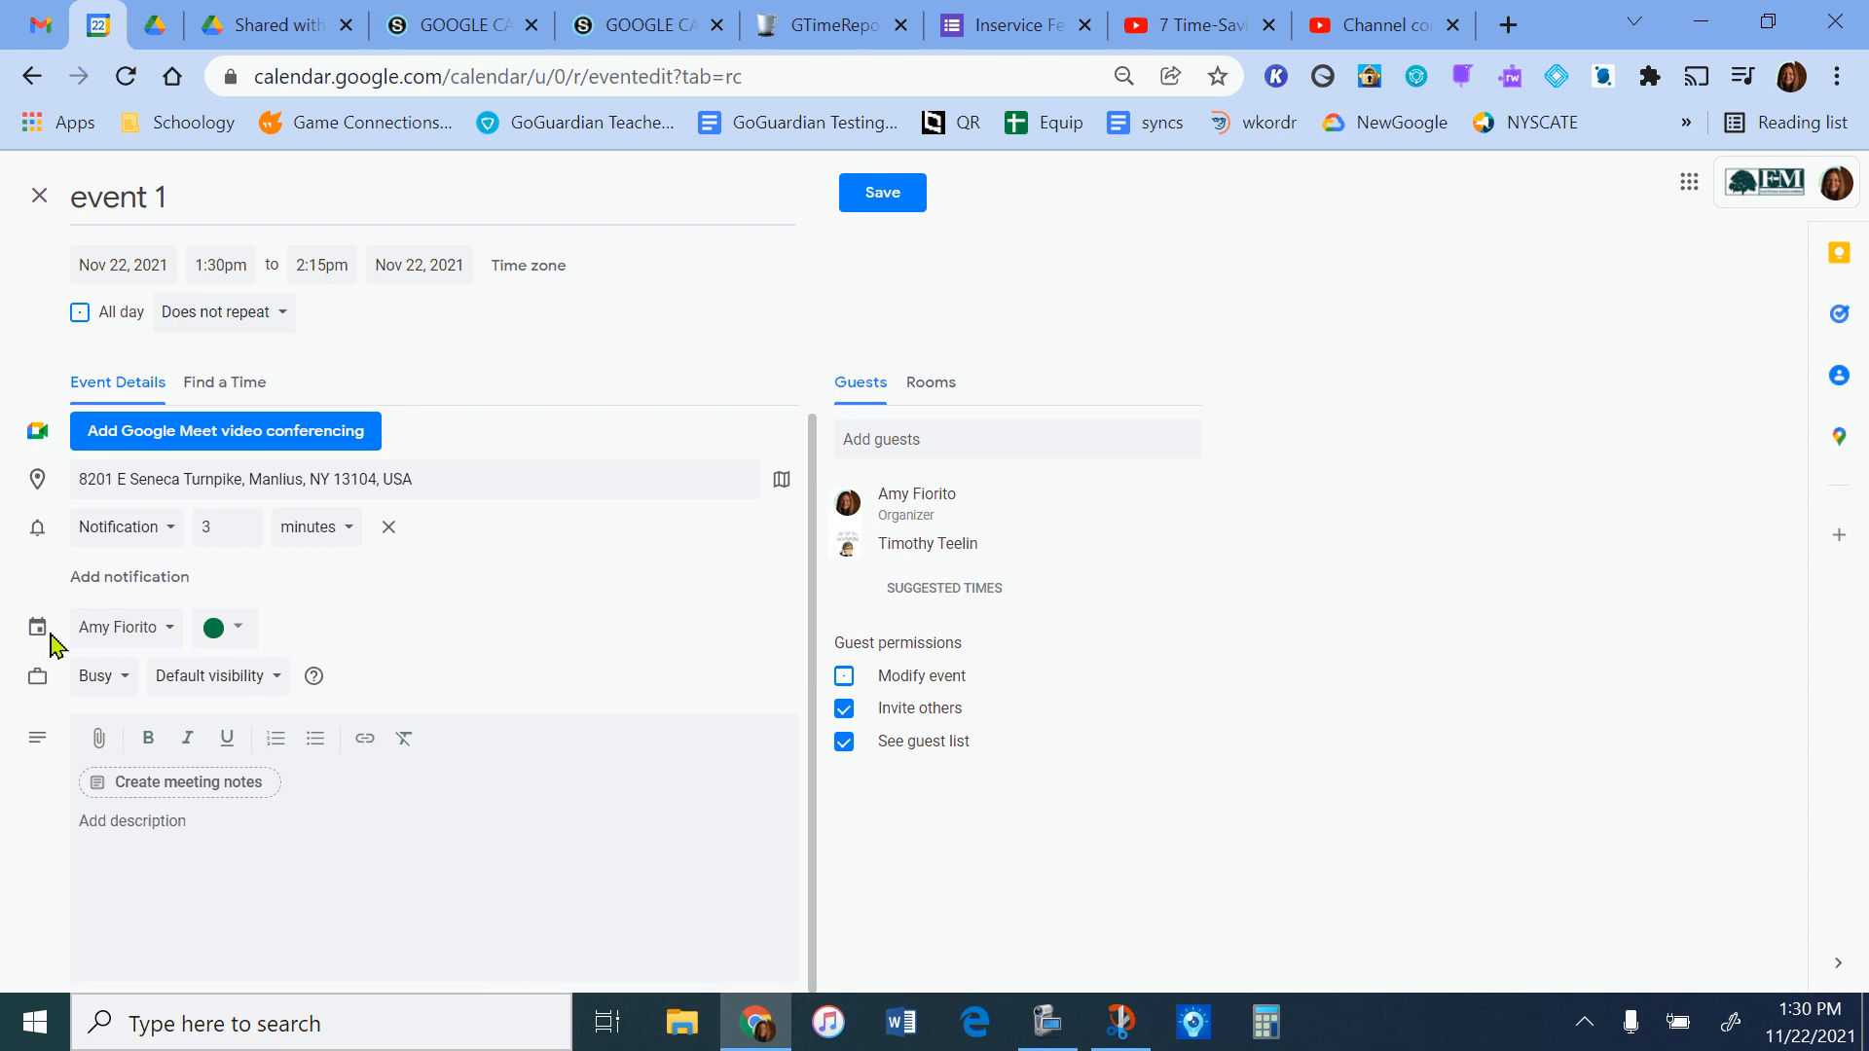
left_click(121, 633)
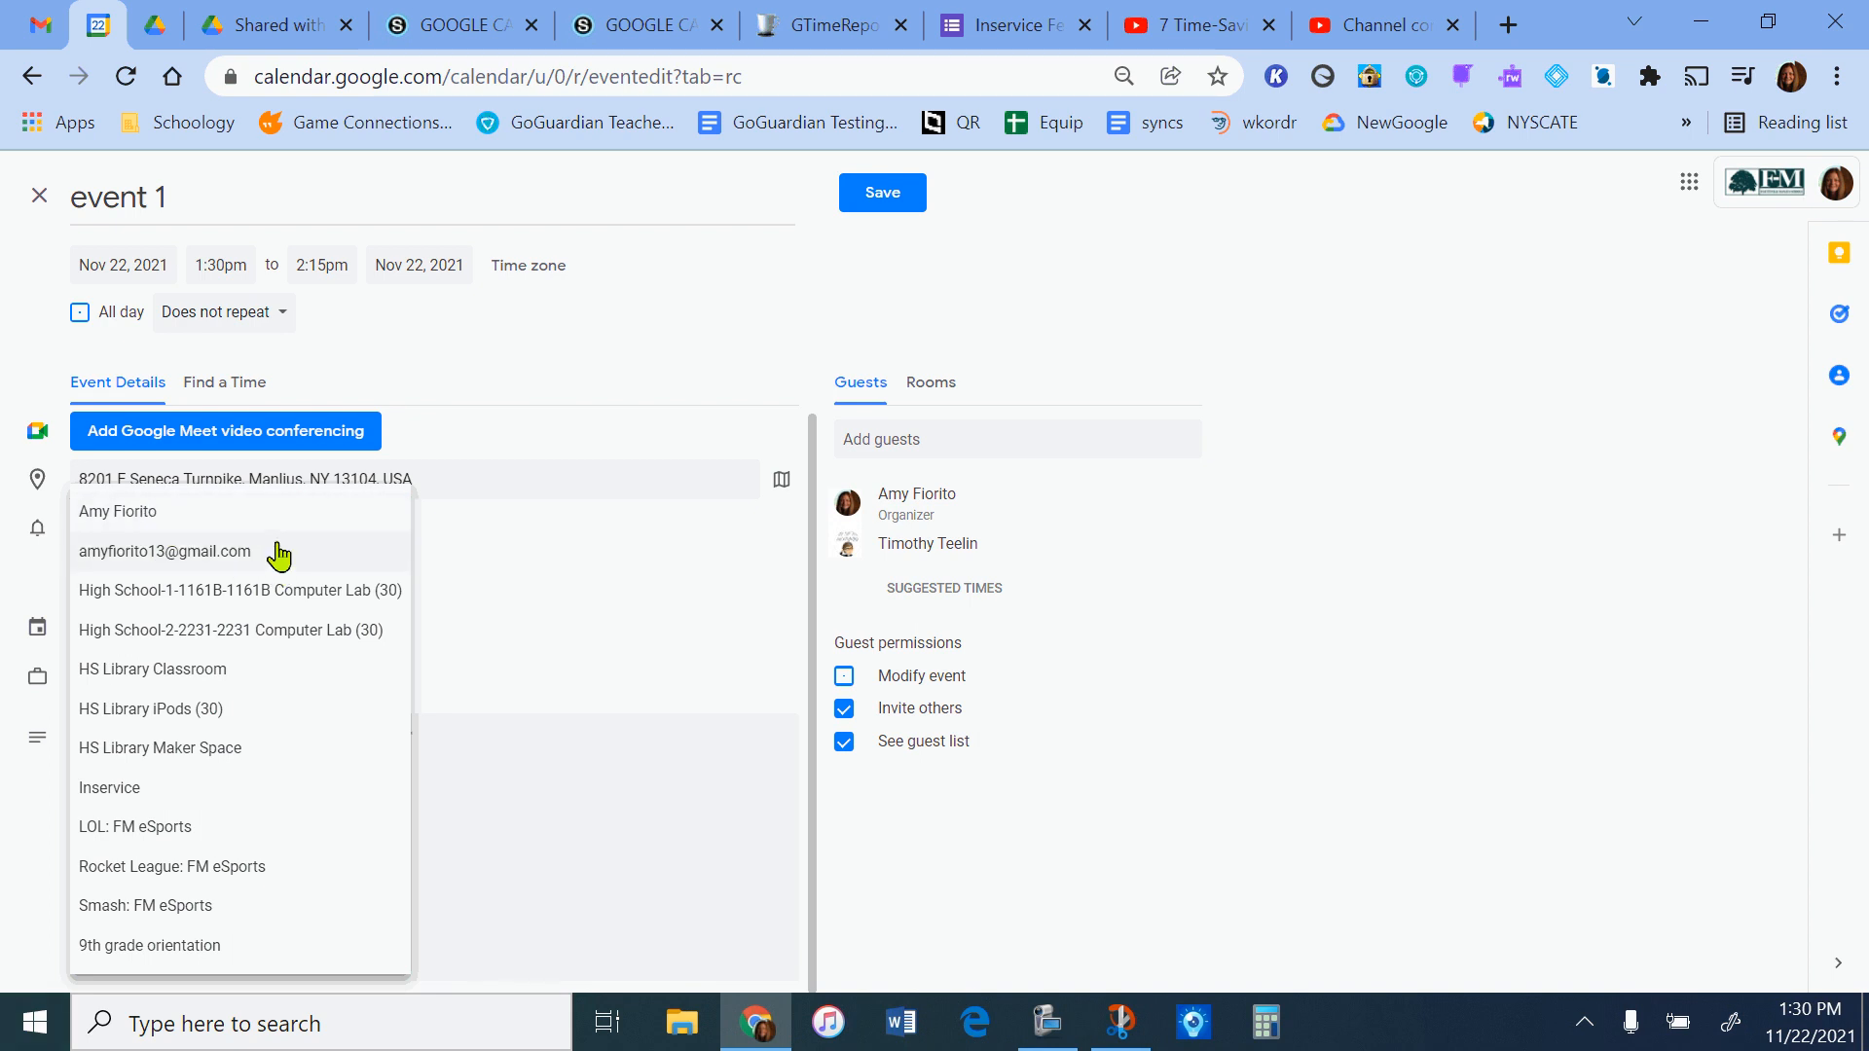
left_click(203, 561)
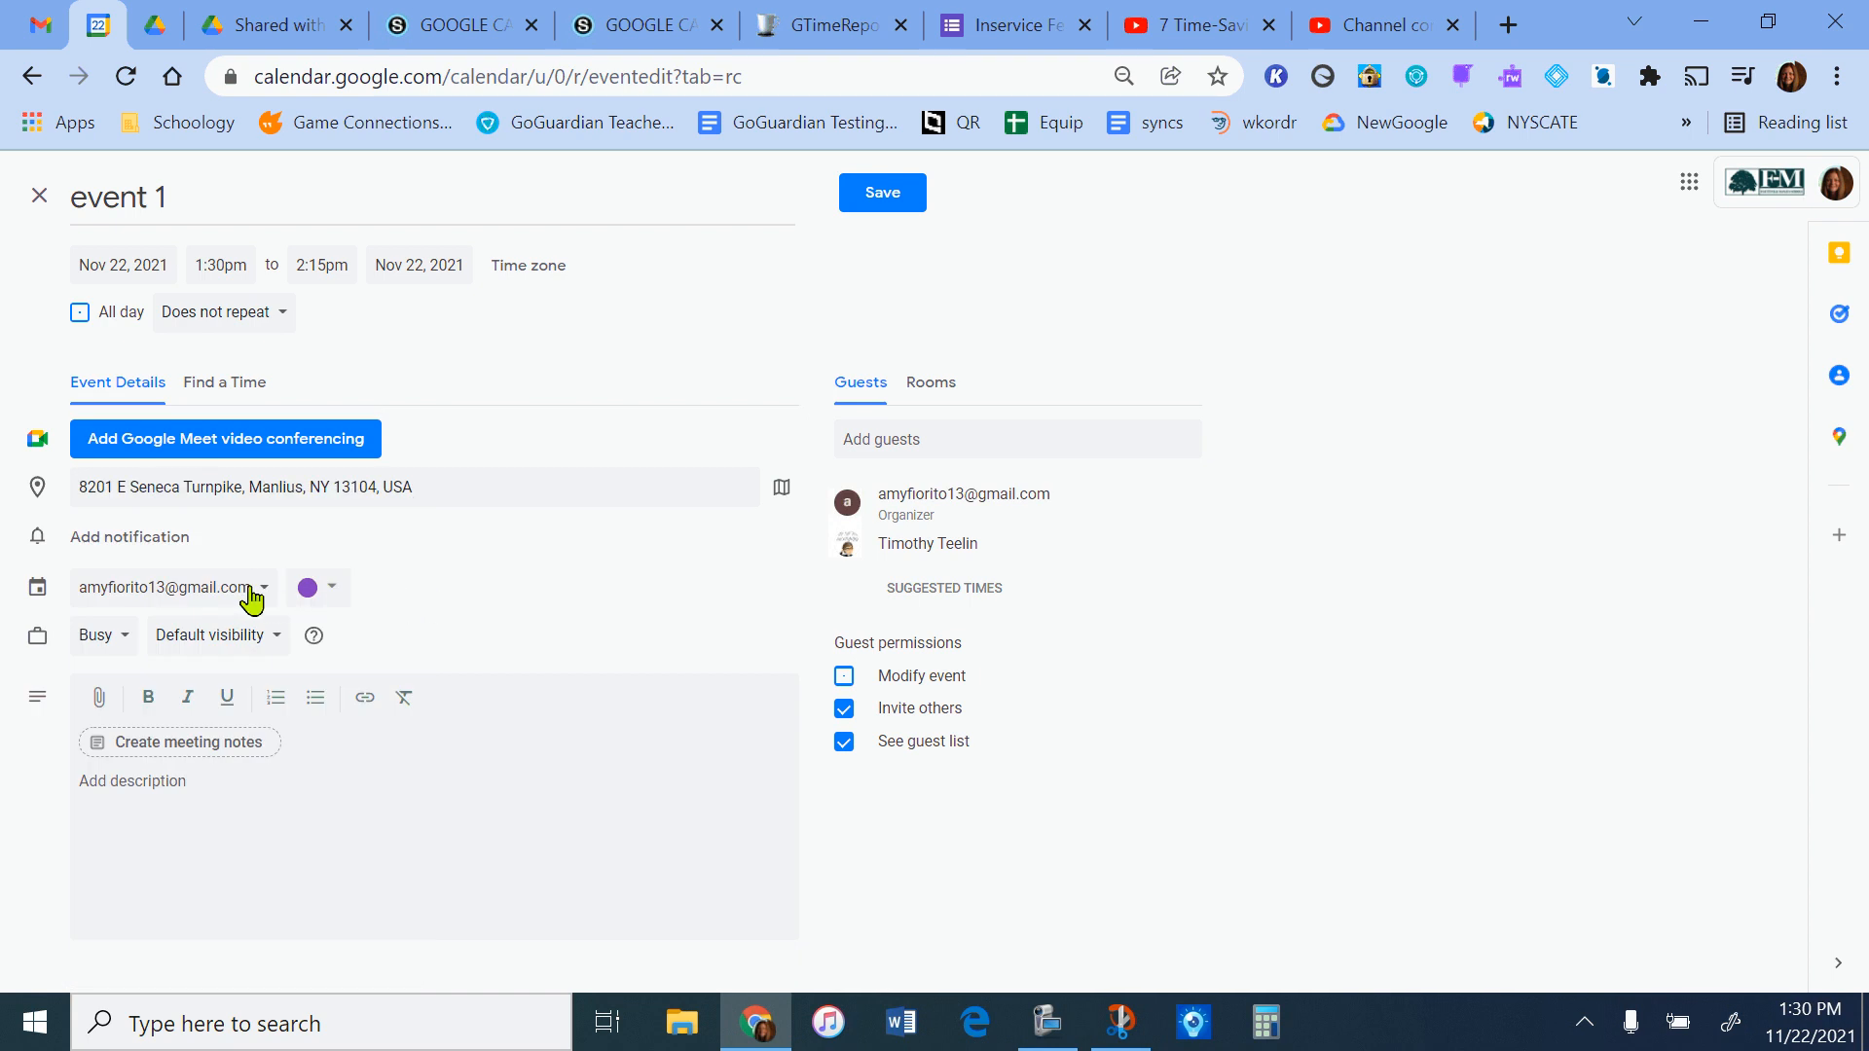
left_click(250, 590)
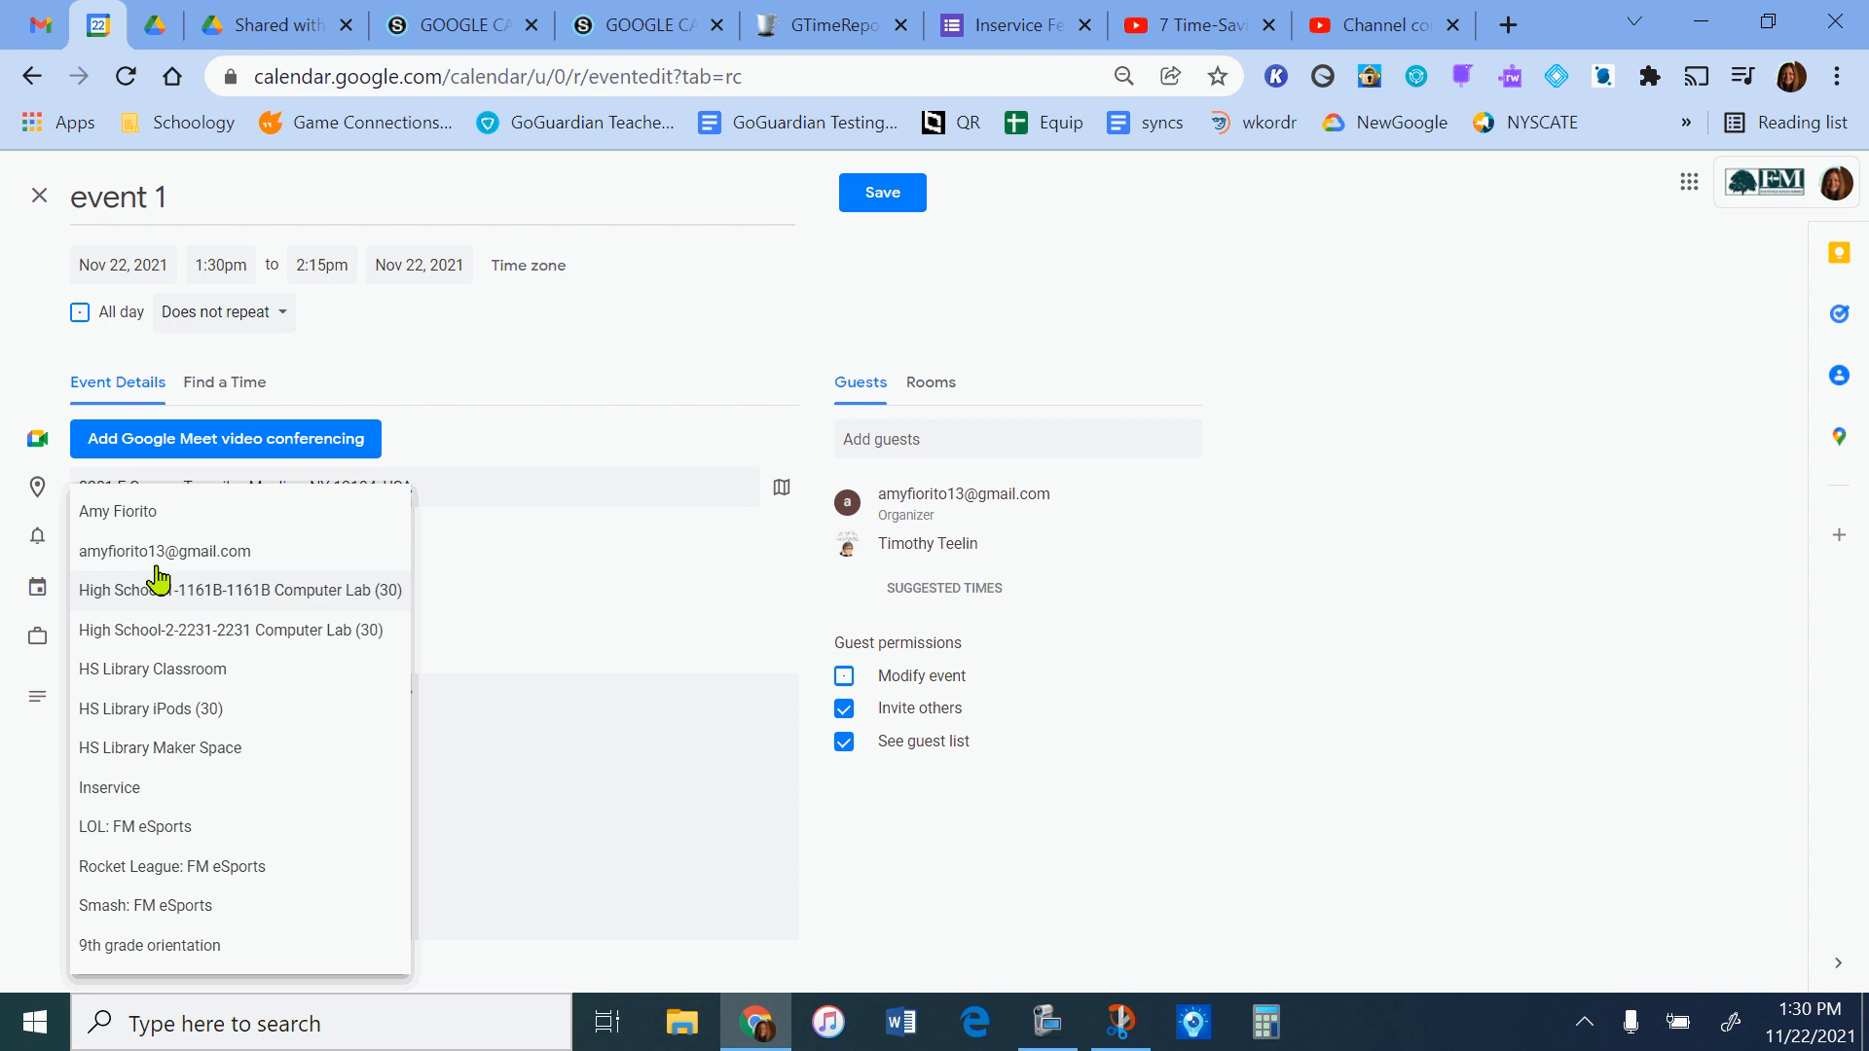
left_click(486, 590)
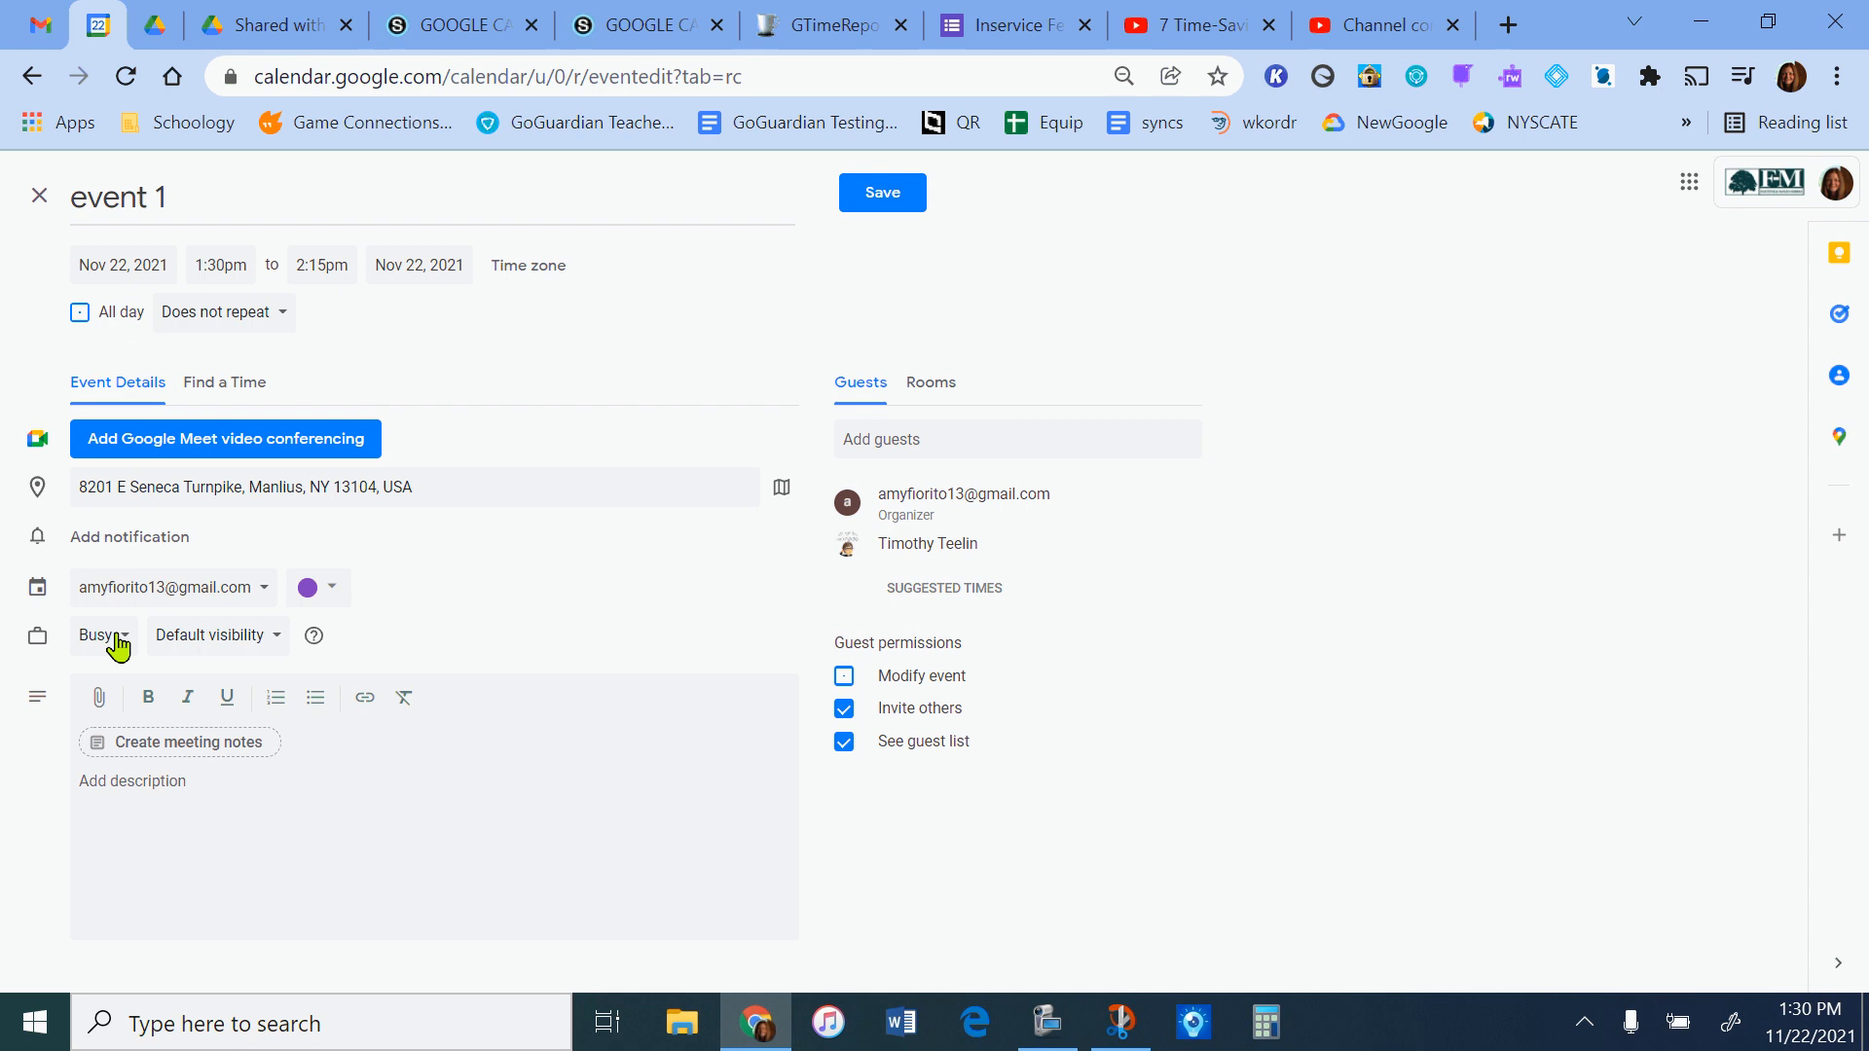
Review the visibility options available for the event without changing the default visibility.
left_click(248, 645)
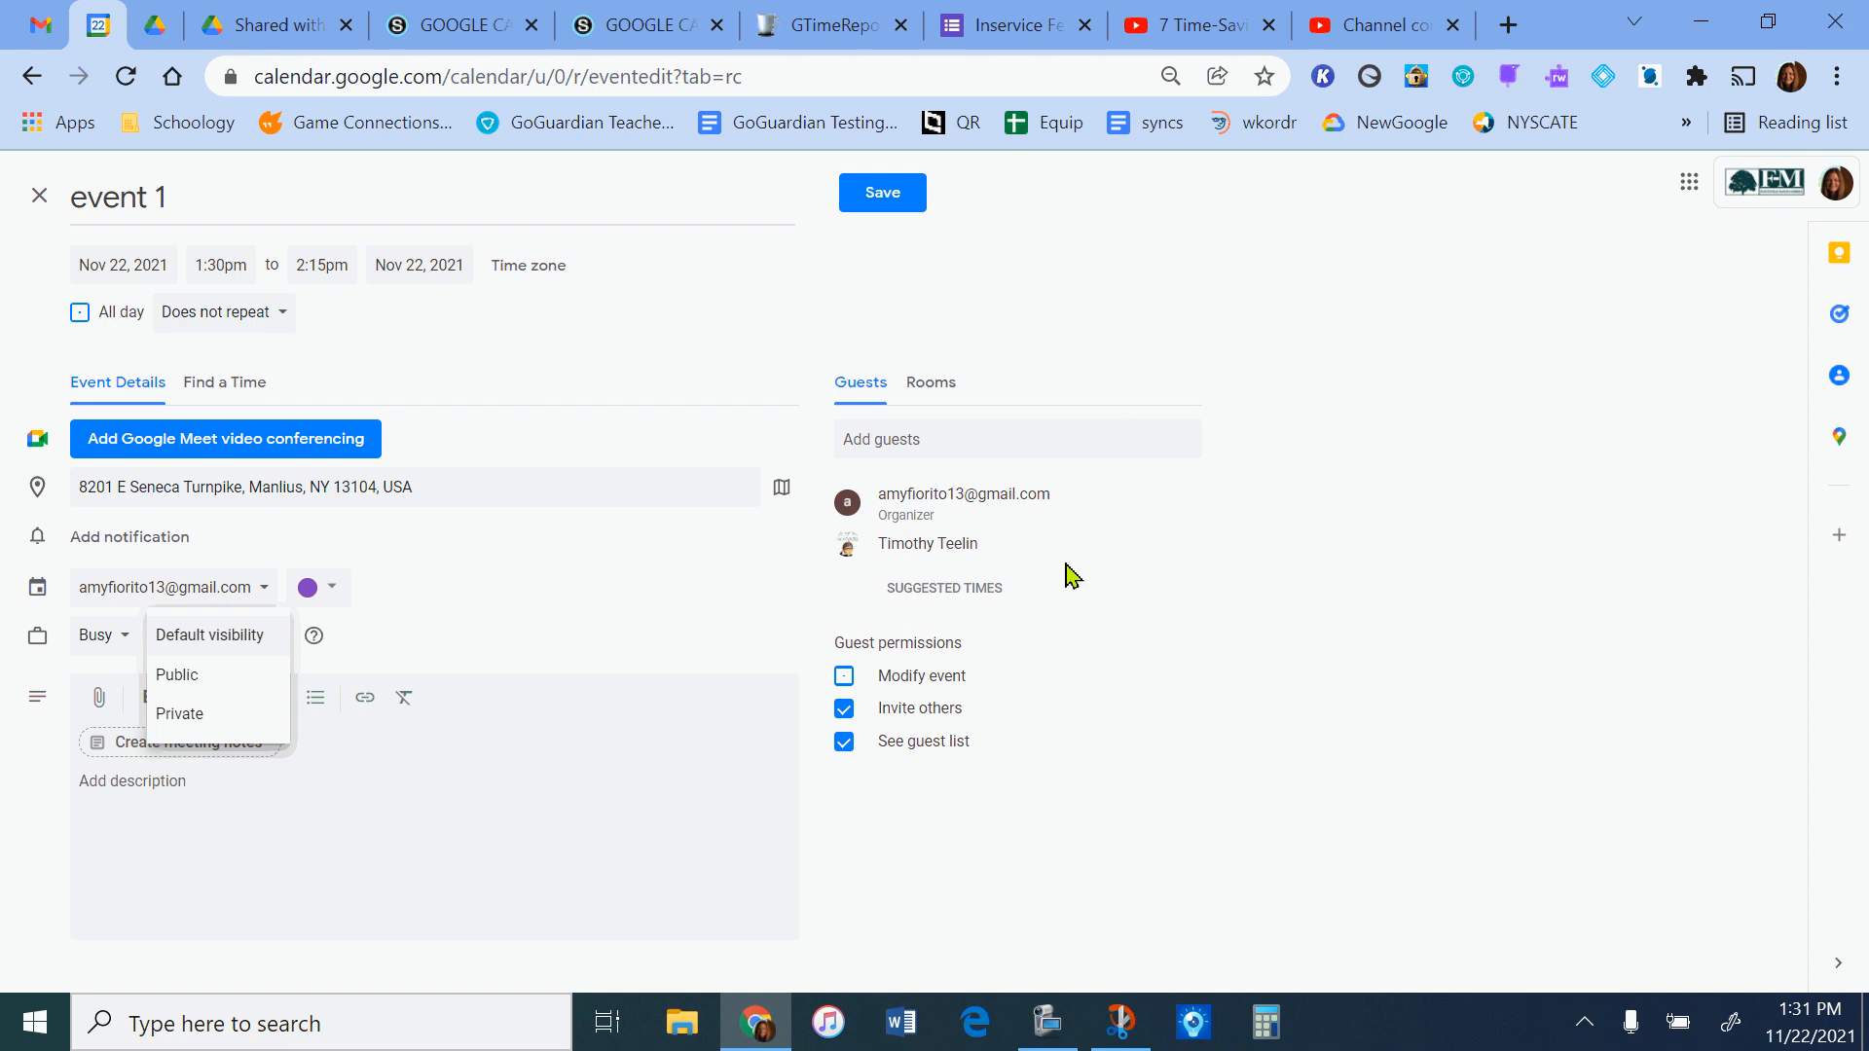
mouse_move(931, 540)
left_click(1540, 603)
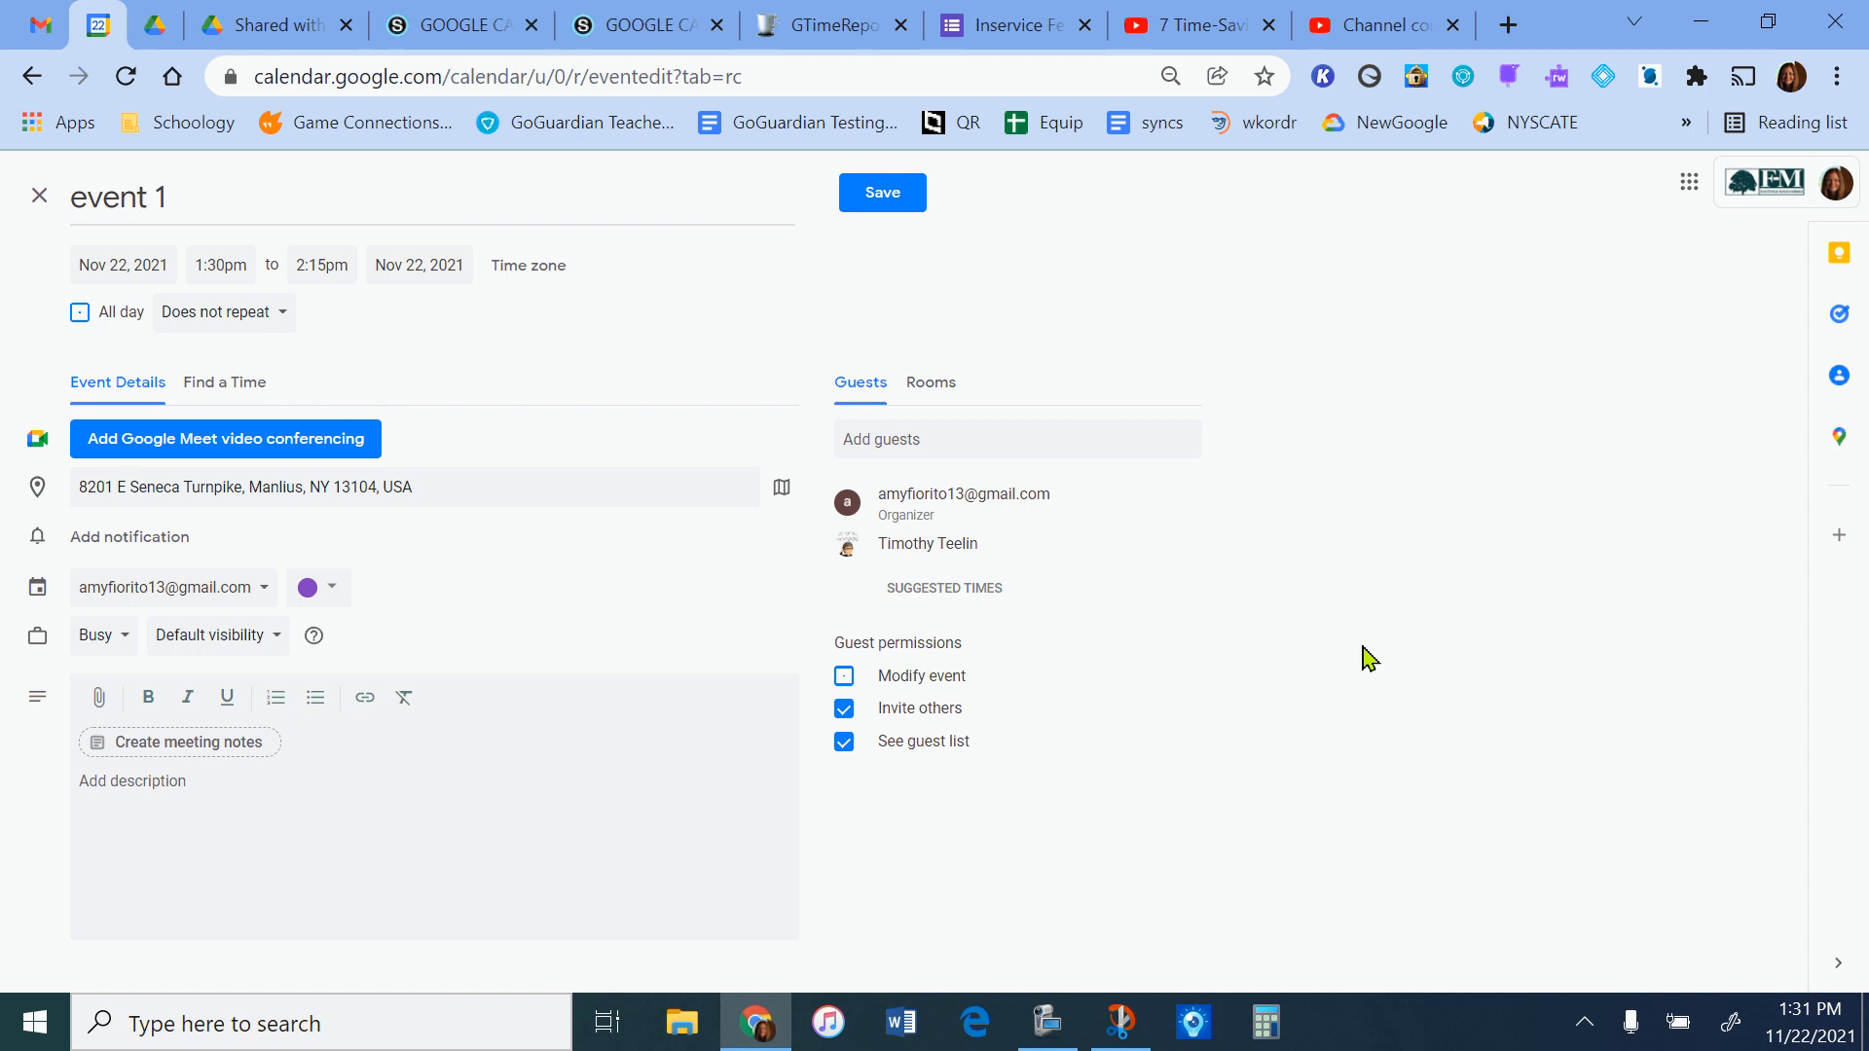
left_click(261, 637)
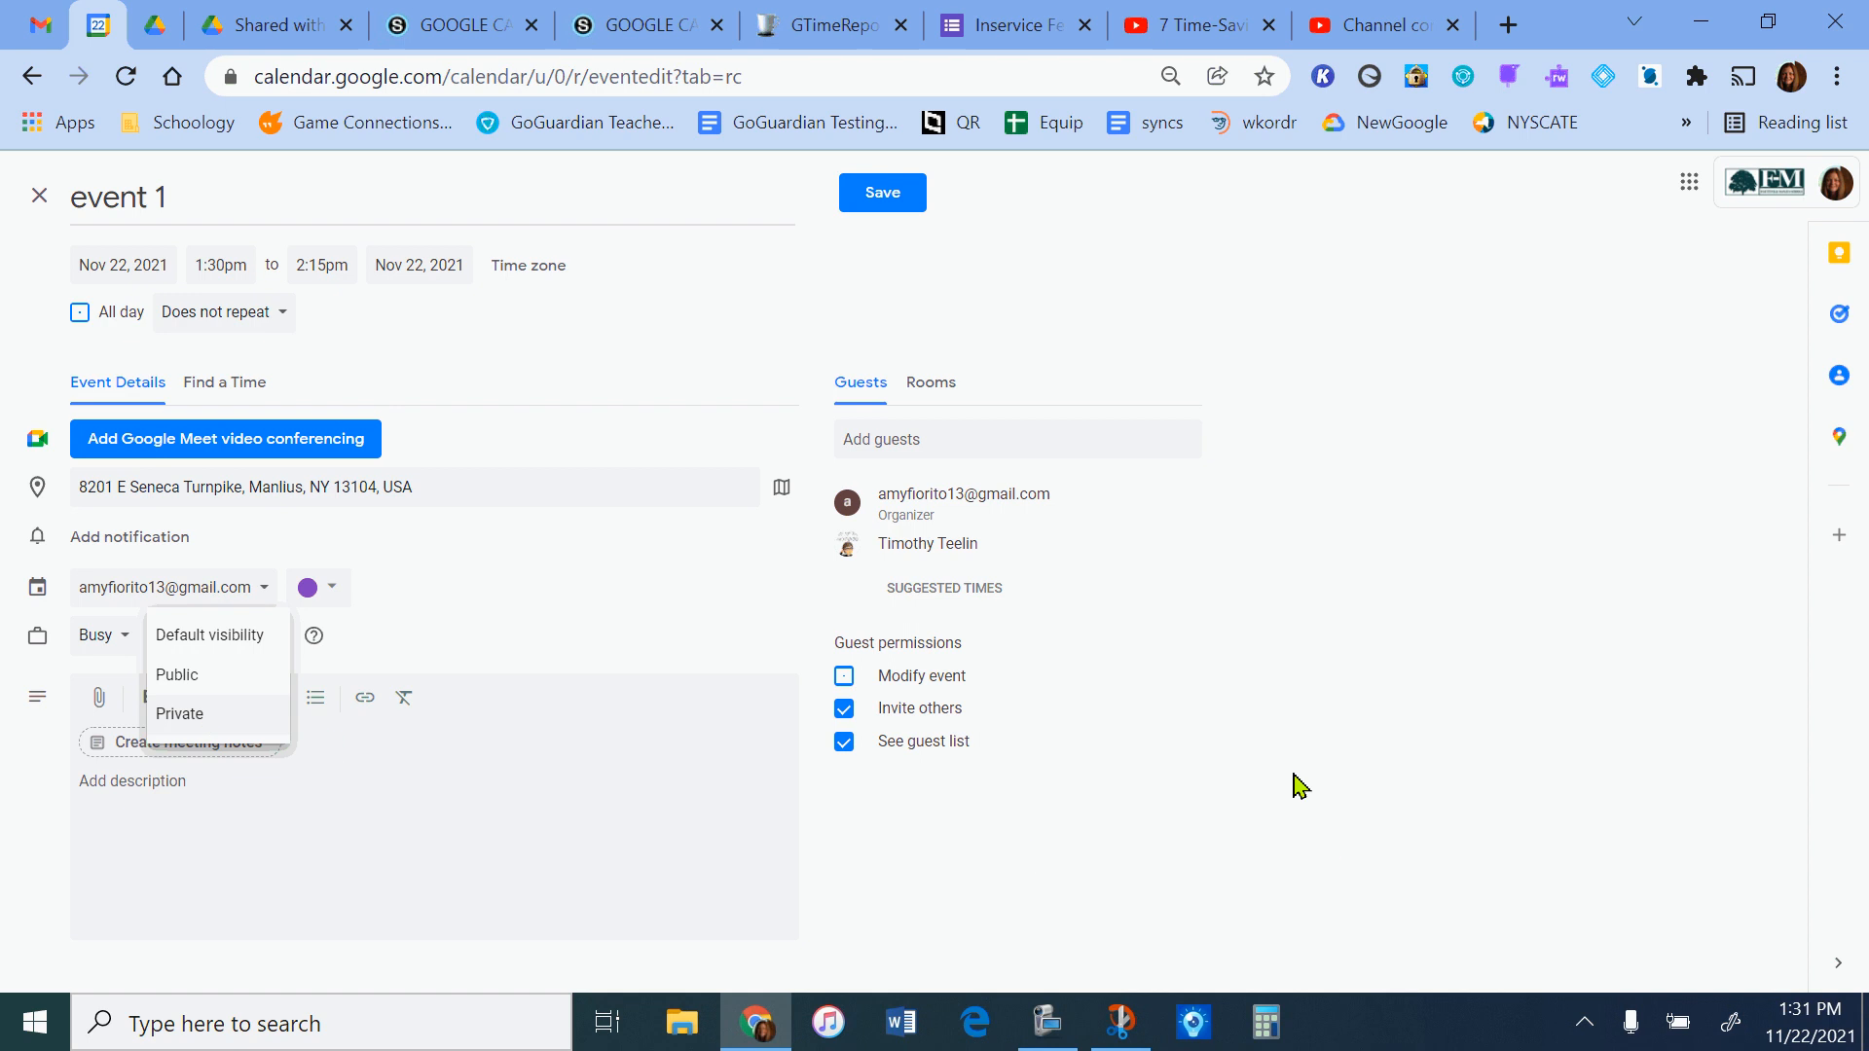
left_click(1262, 752)
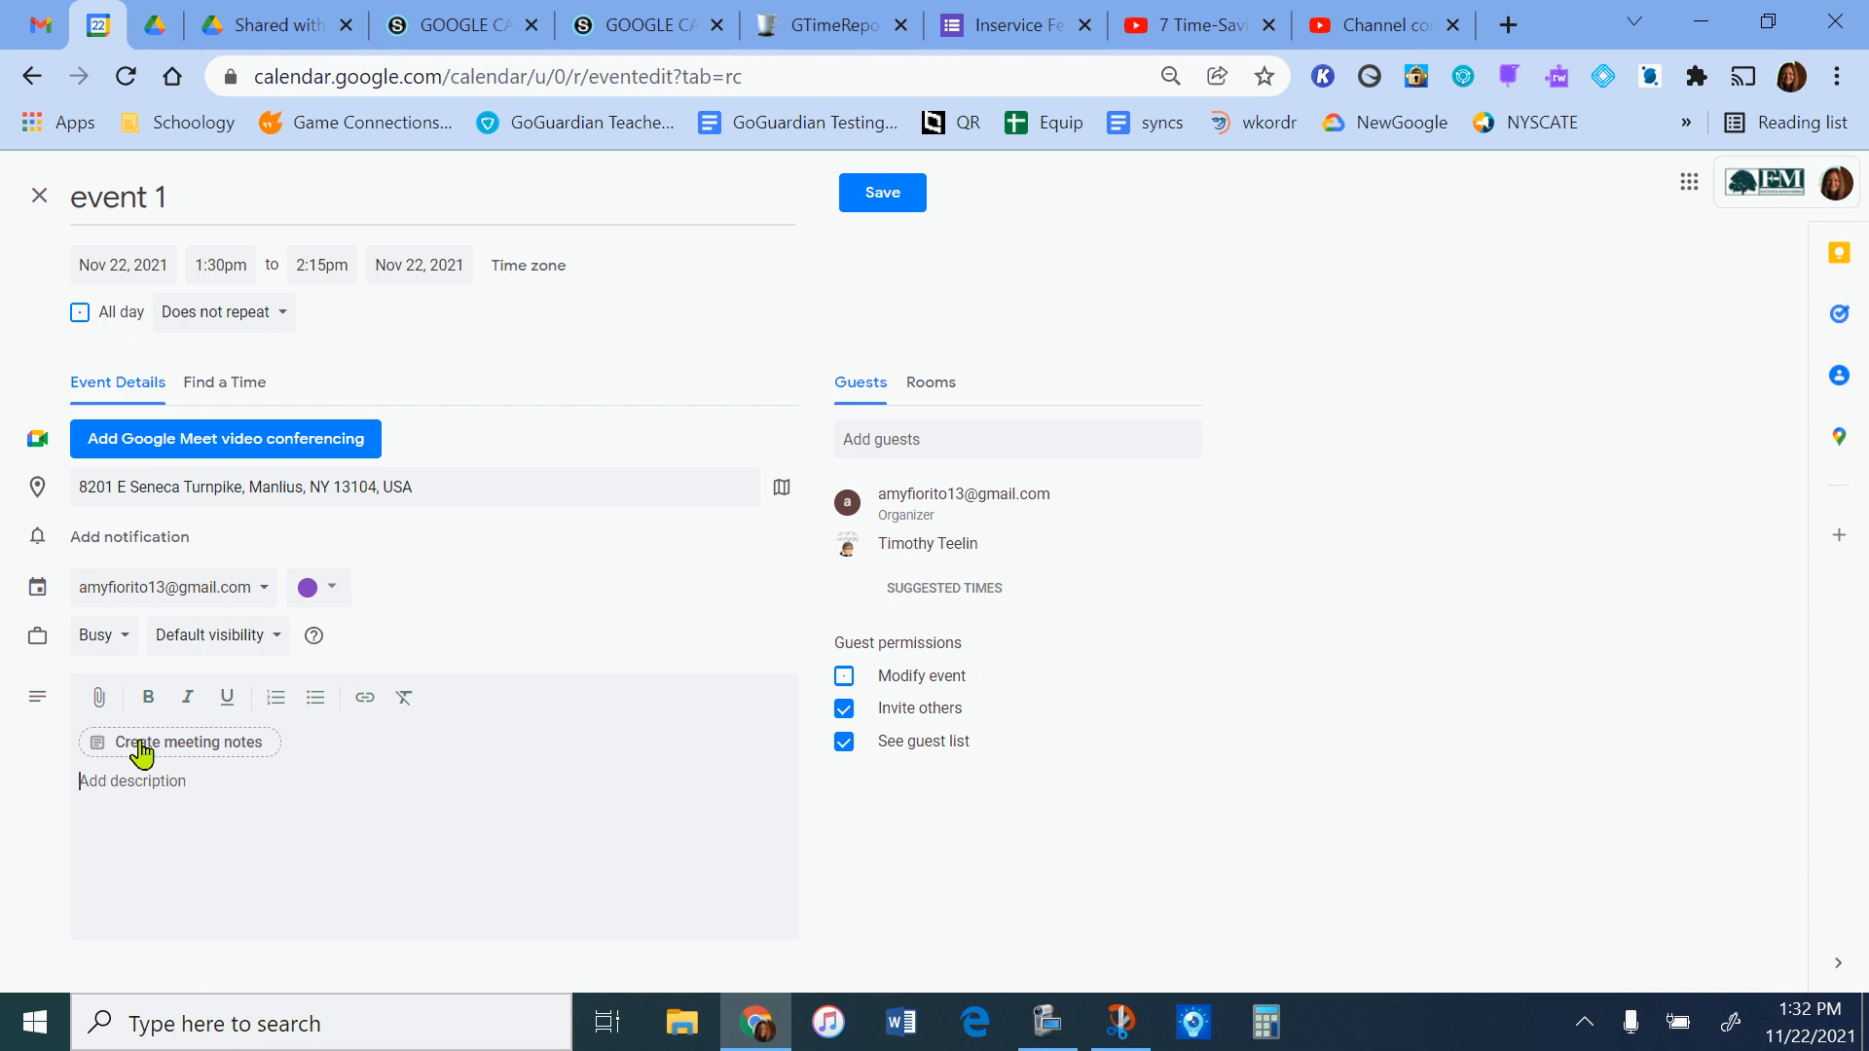
Create a meeting notes document for the event.
left_click(255, 750)
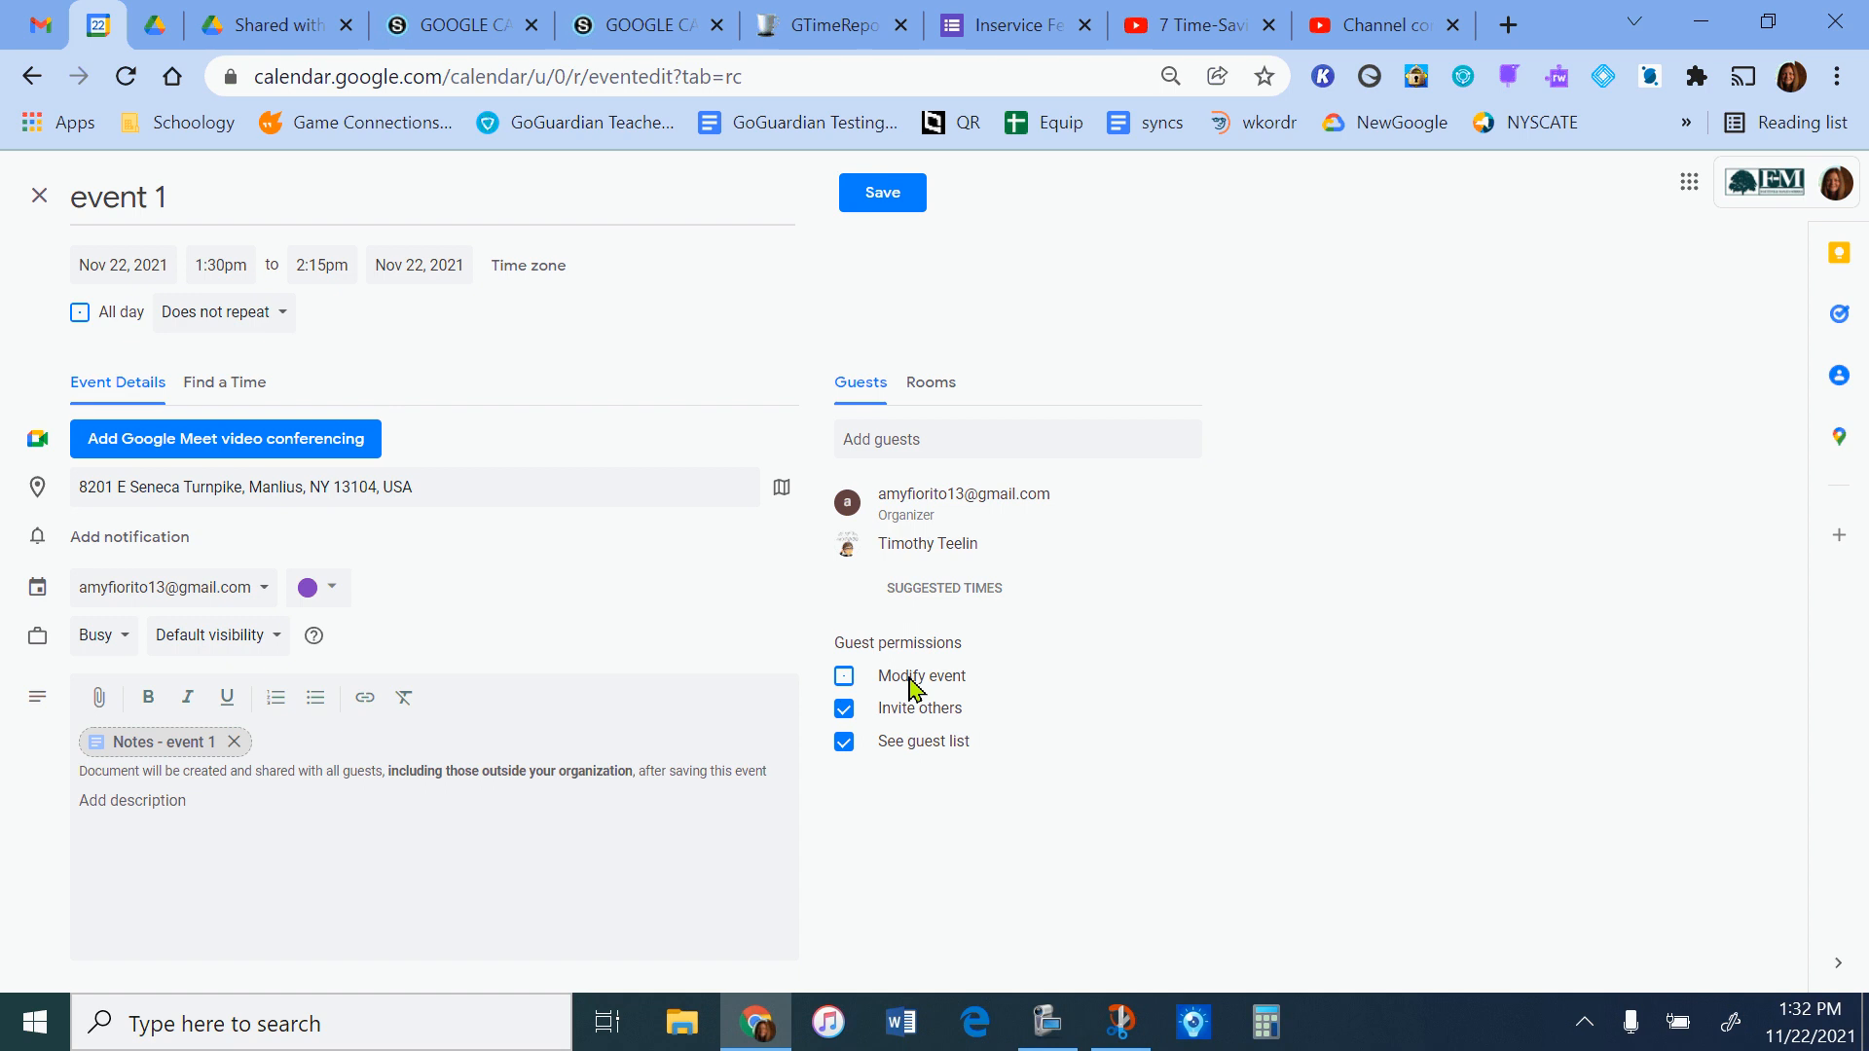
Try the Modify event and Invite others guest permissions, and restore each to its original setting.
left_click(844, 679)
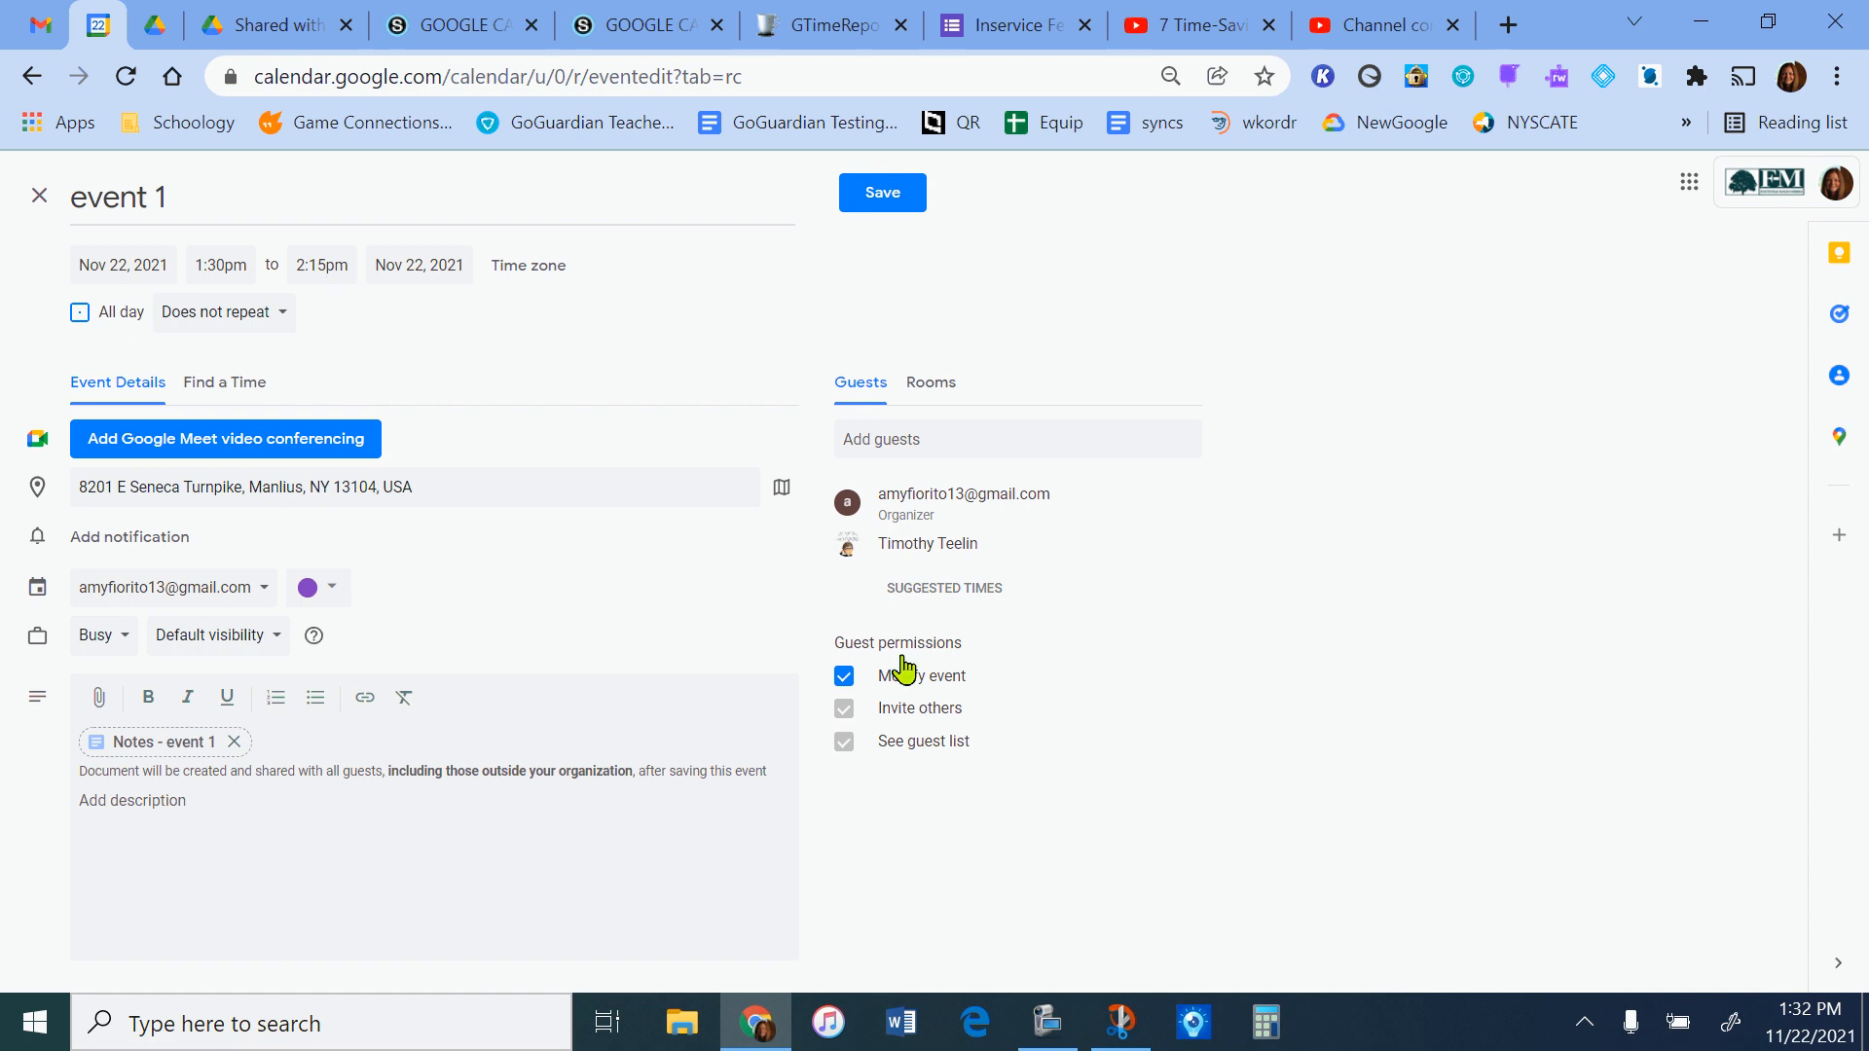
left_click(843, 676)
left_click(843, 715)
left_click(844, 715)
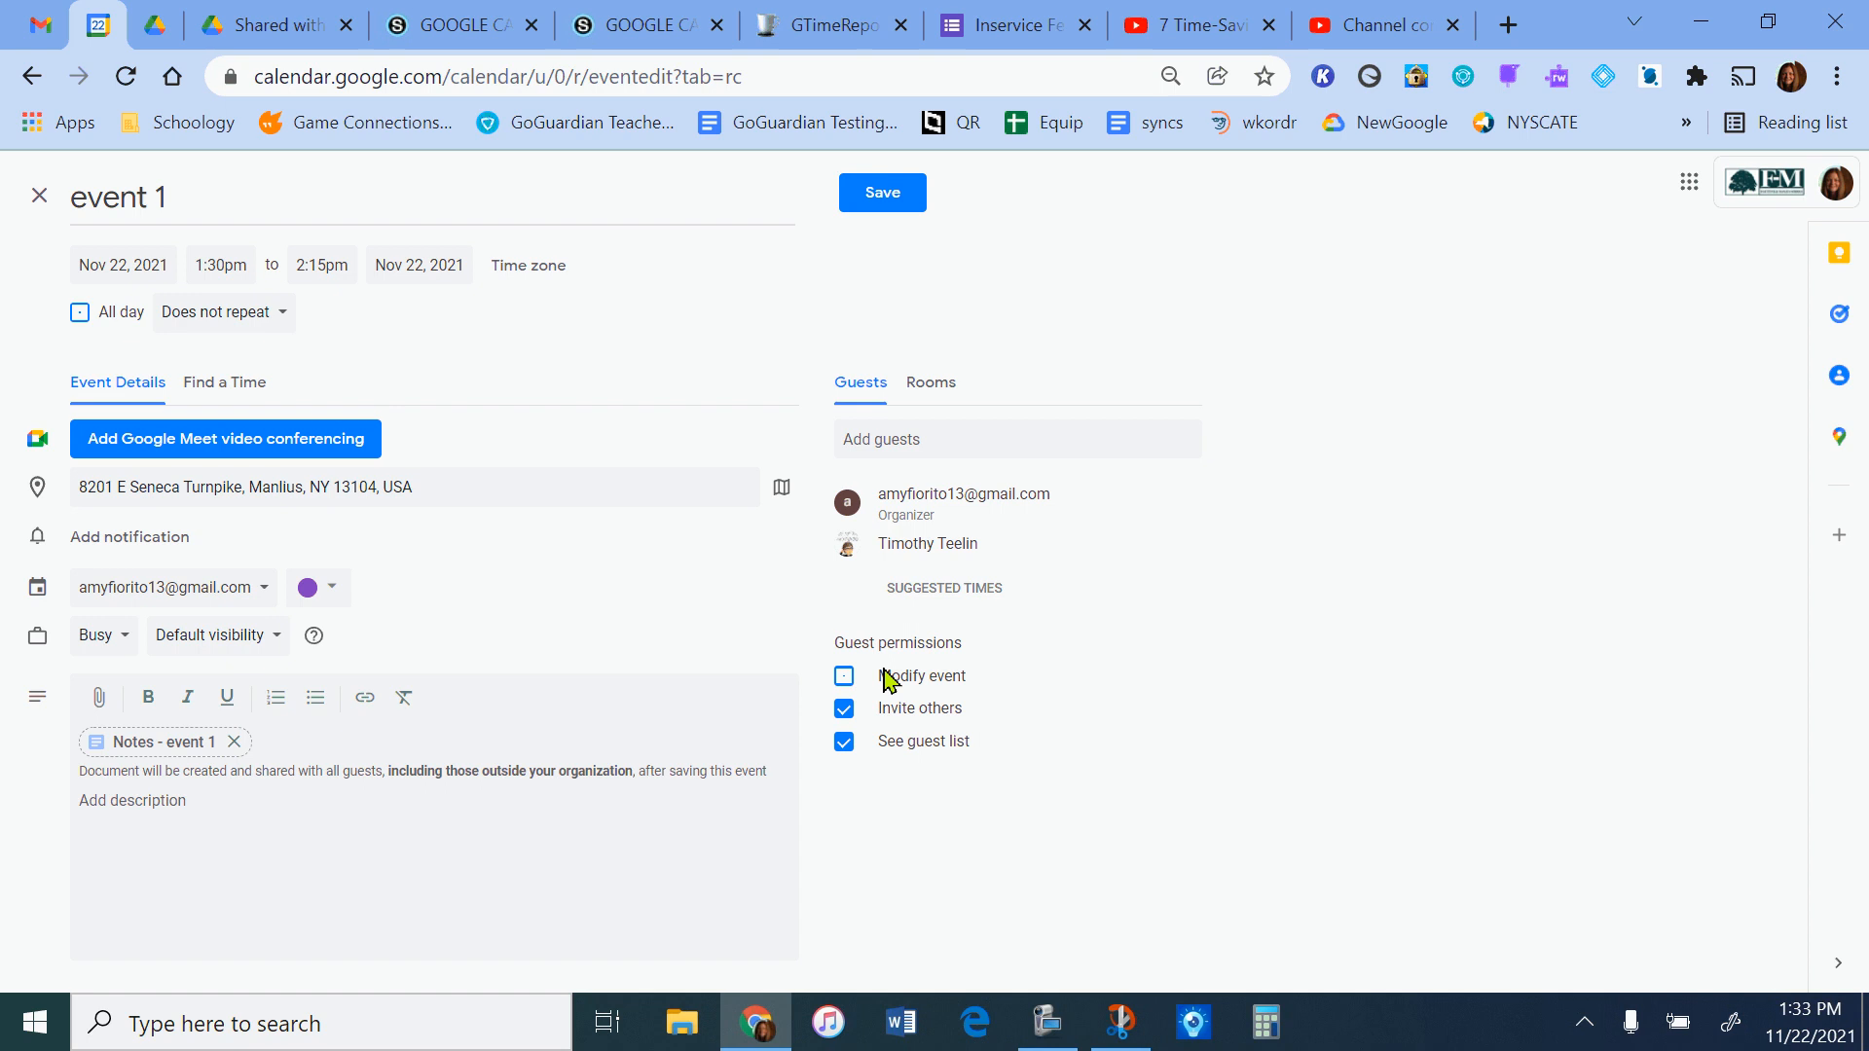
Look up which High School rooms are available for the event.
left_click(942, 395)
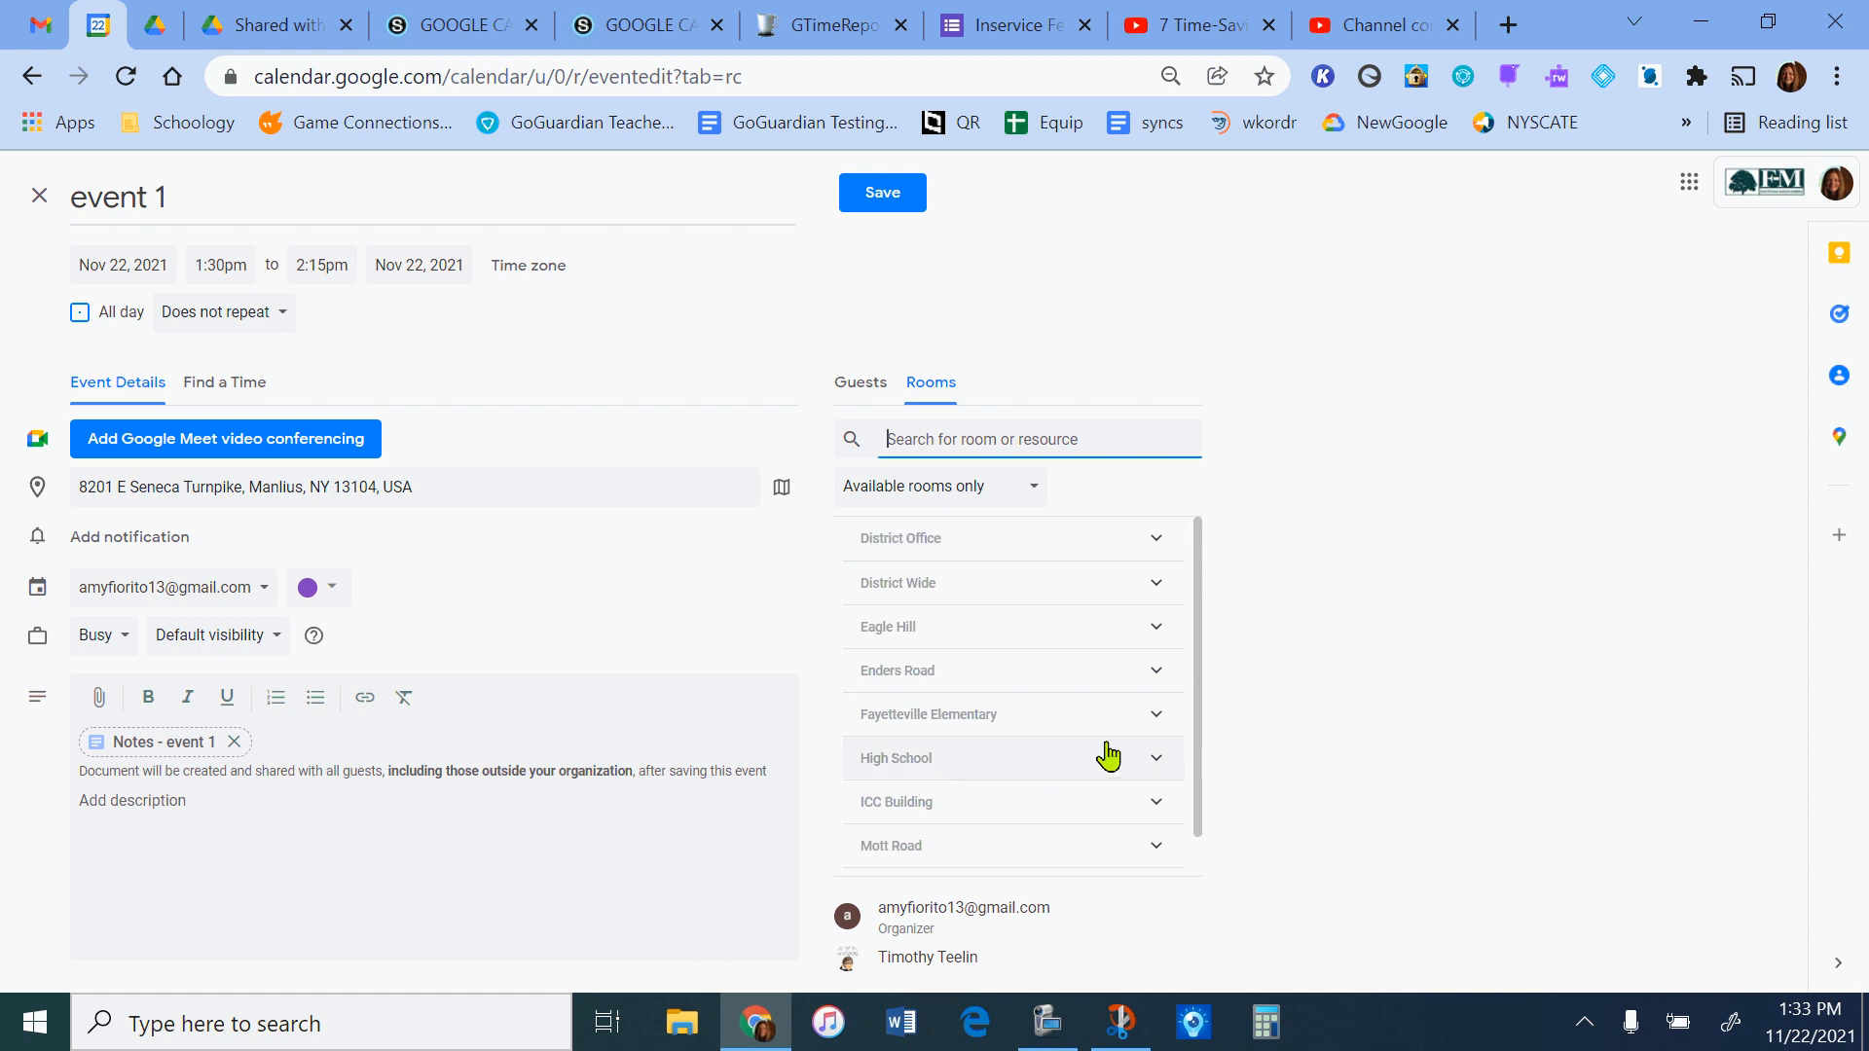
left_click(1148, 759)
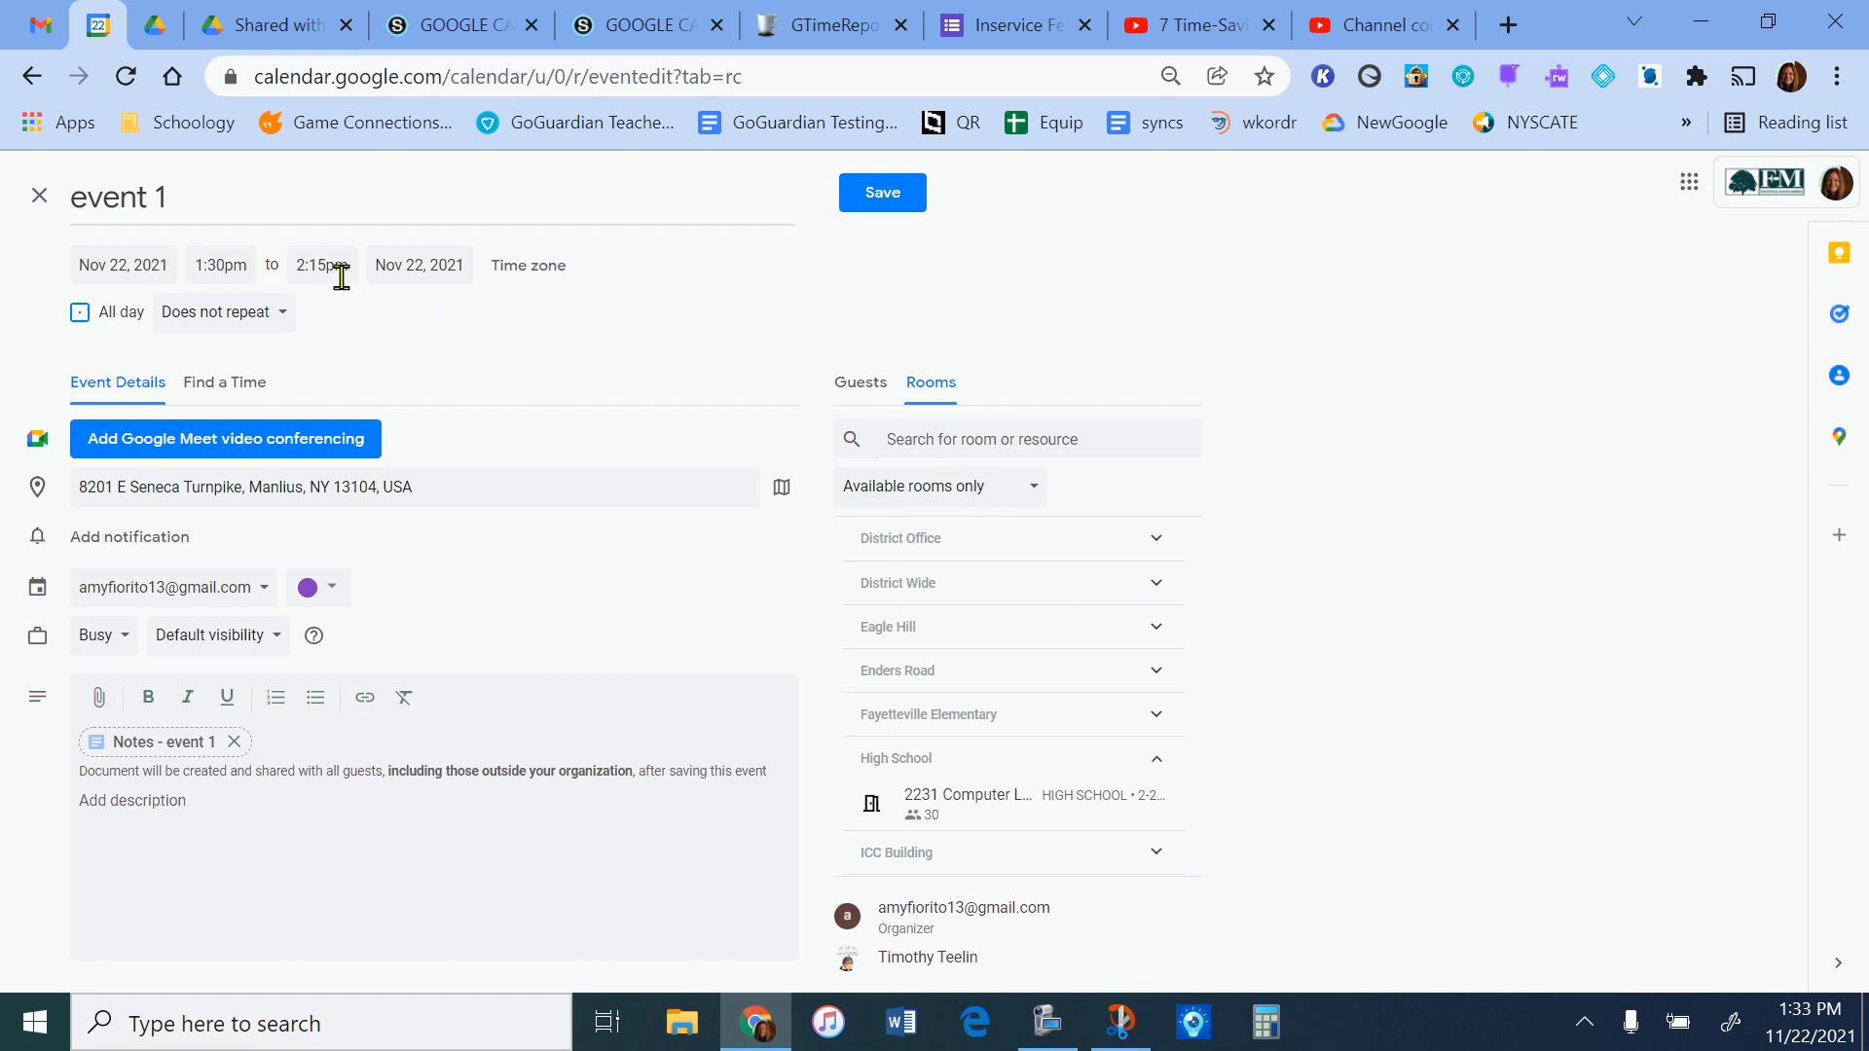
mouse_move(1111, 816)
Save the event without sending invitation emails to the guests.
left_click(895, 198)
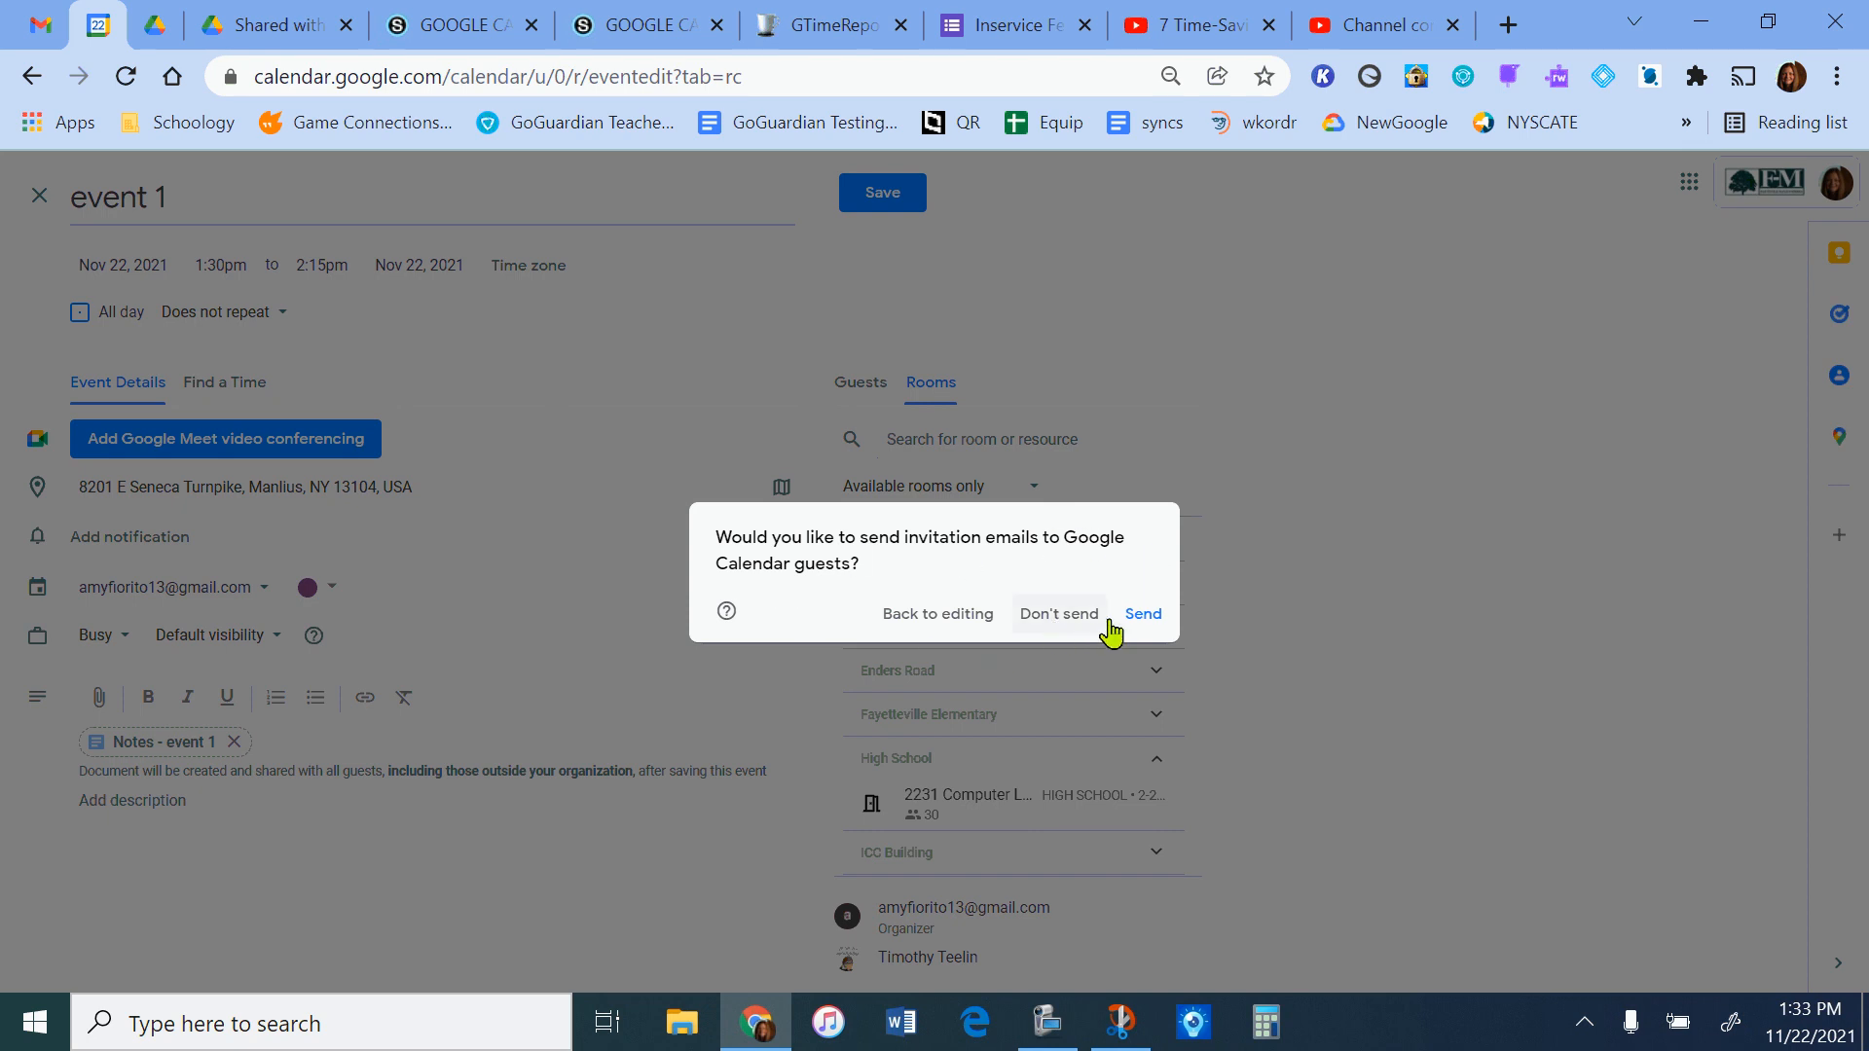
left_click(1051, 626)
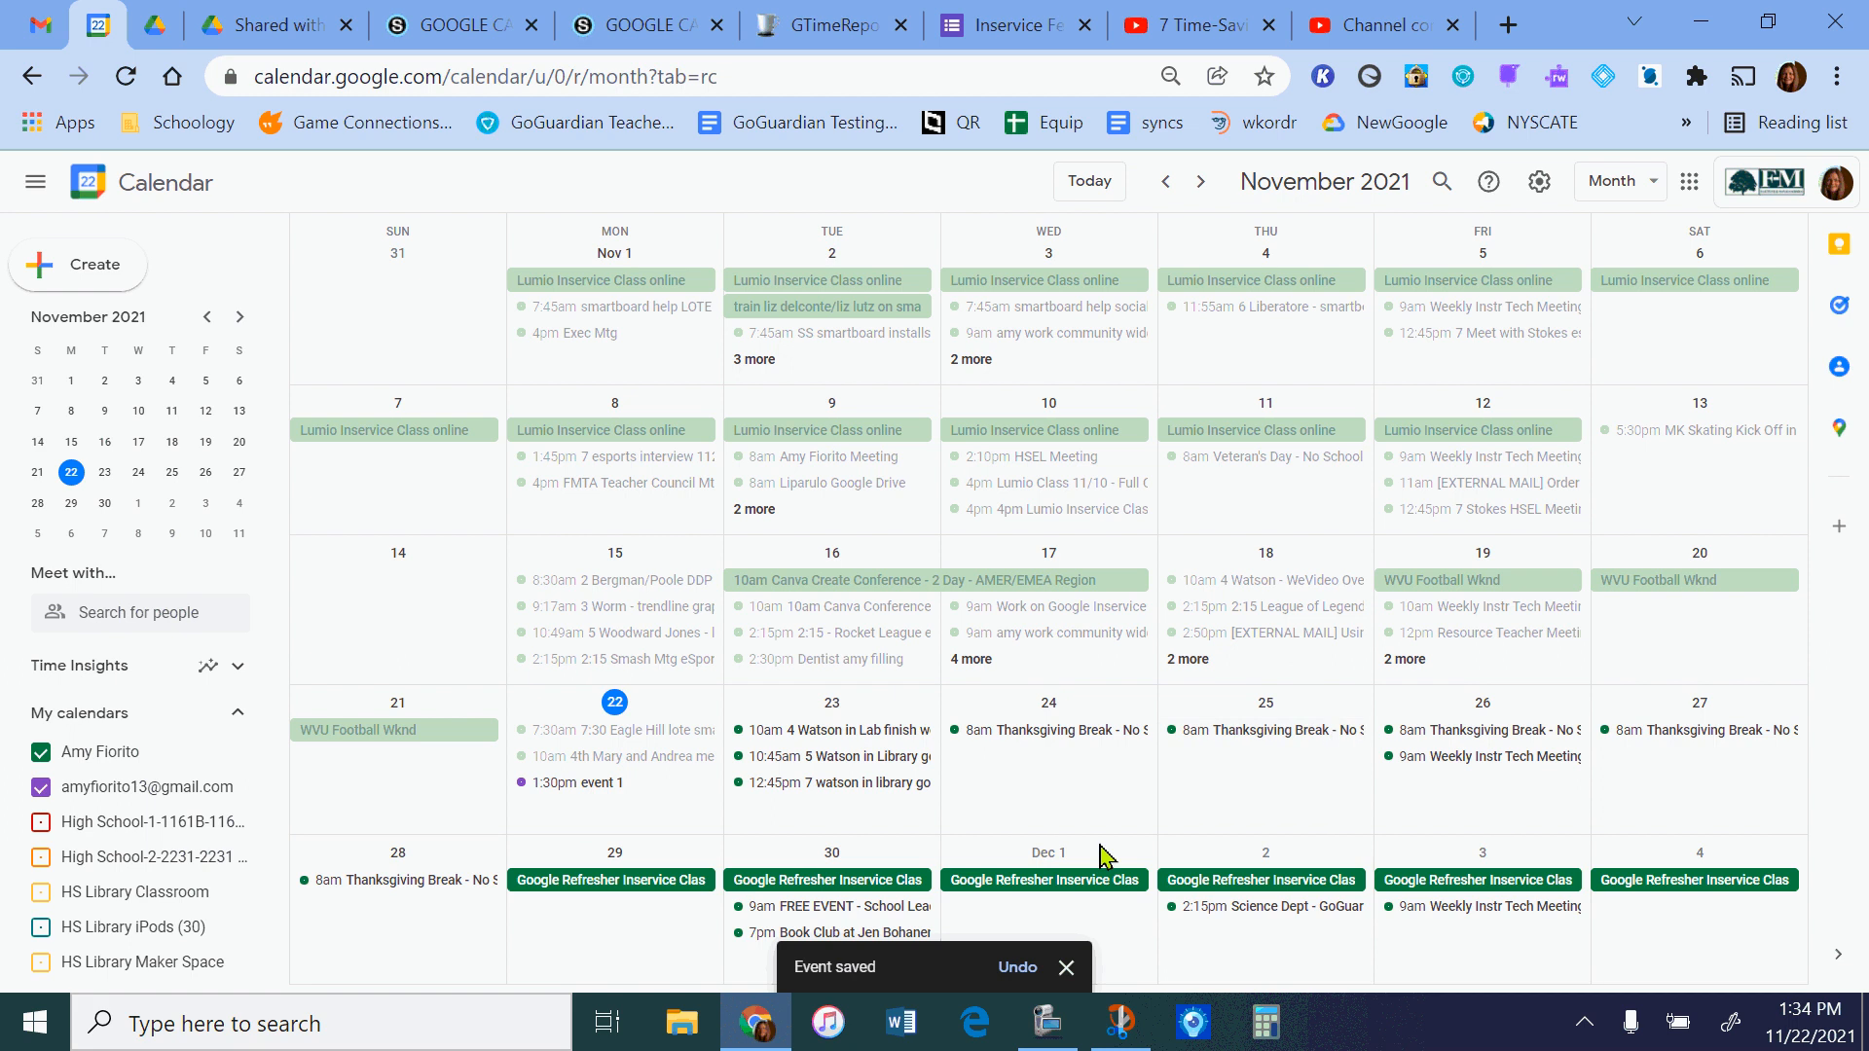
Open the notes document attached to event 1 and enter "My notes for teh meetiangalgjasdlkjasl;dfj" as the bullet under Notes.
left_click(603, 785)
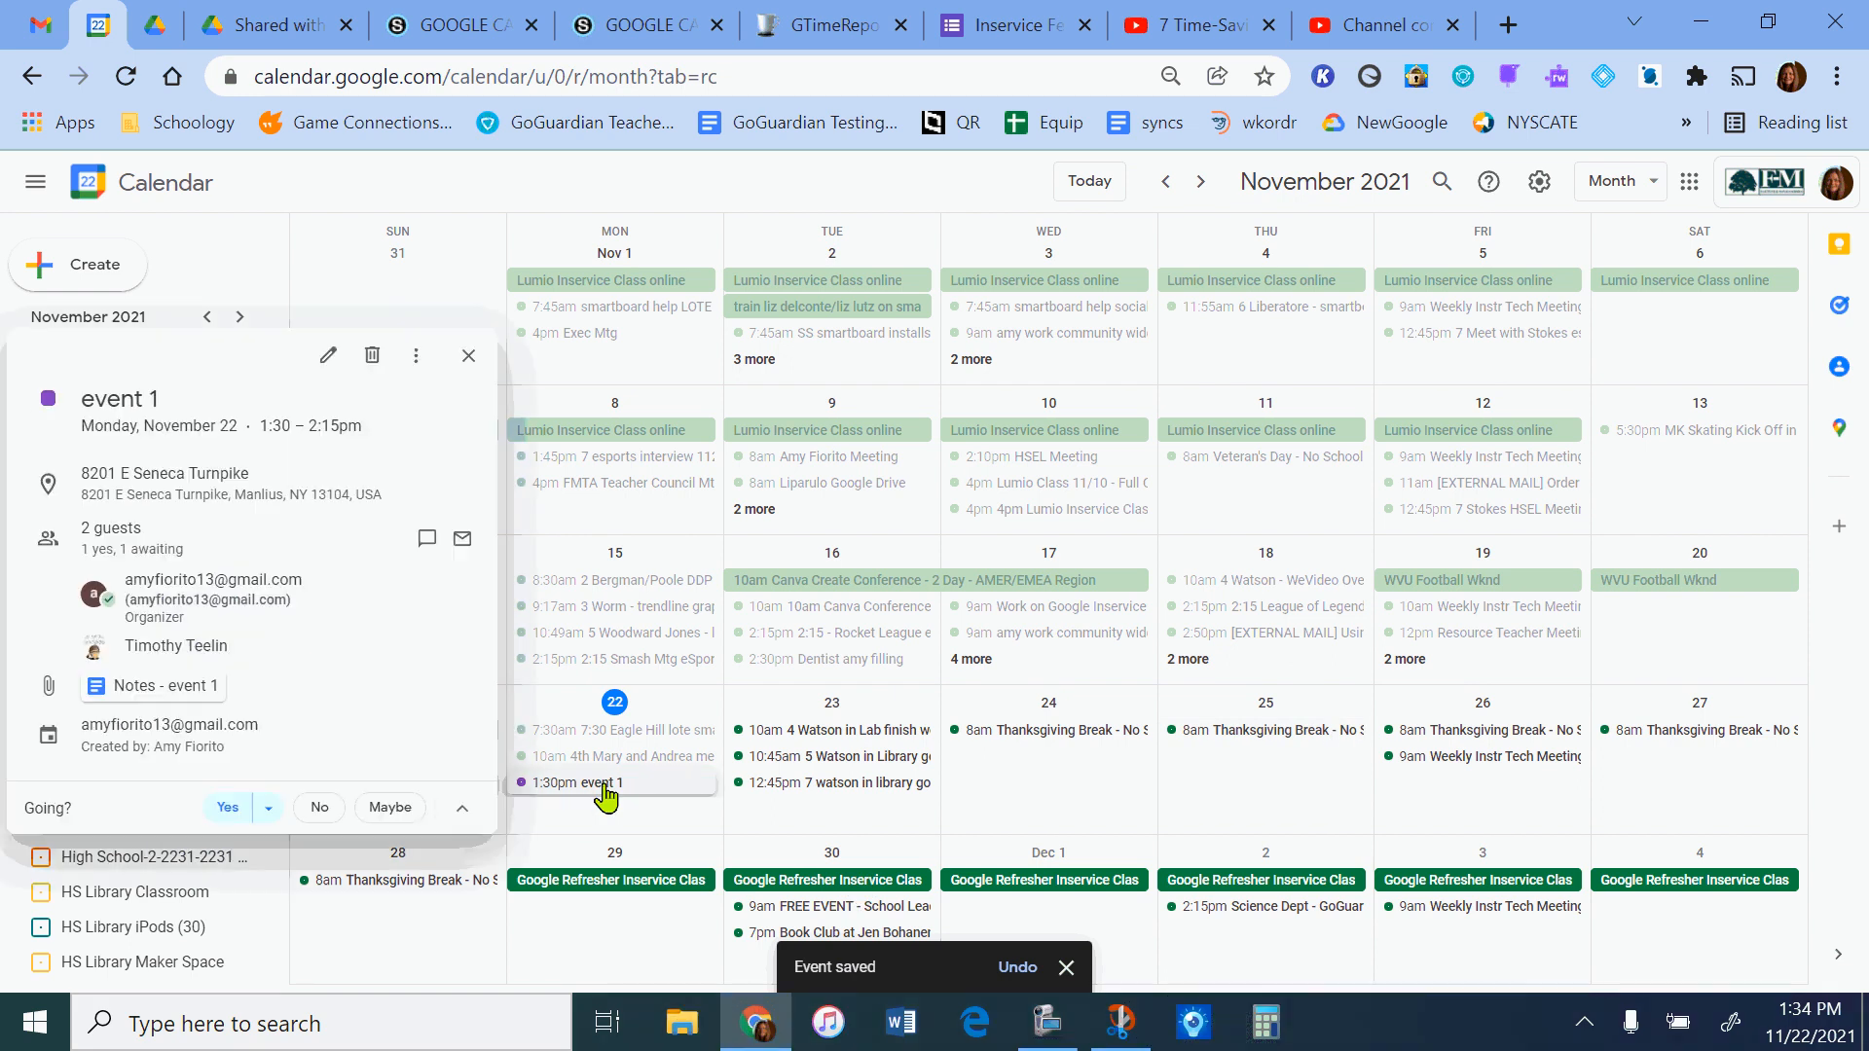
left_click(121, 693)
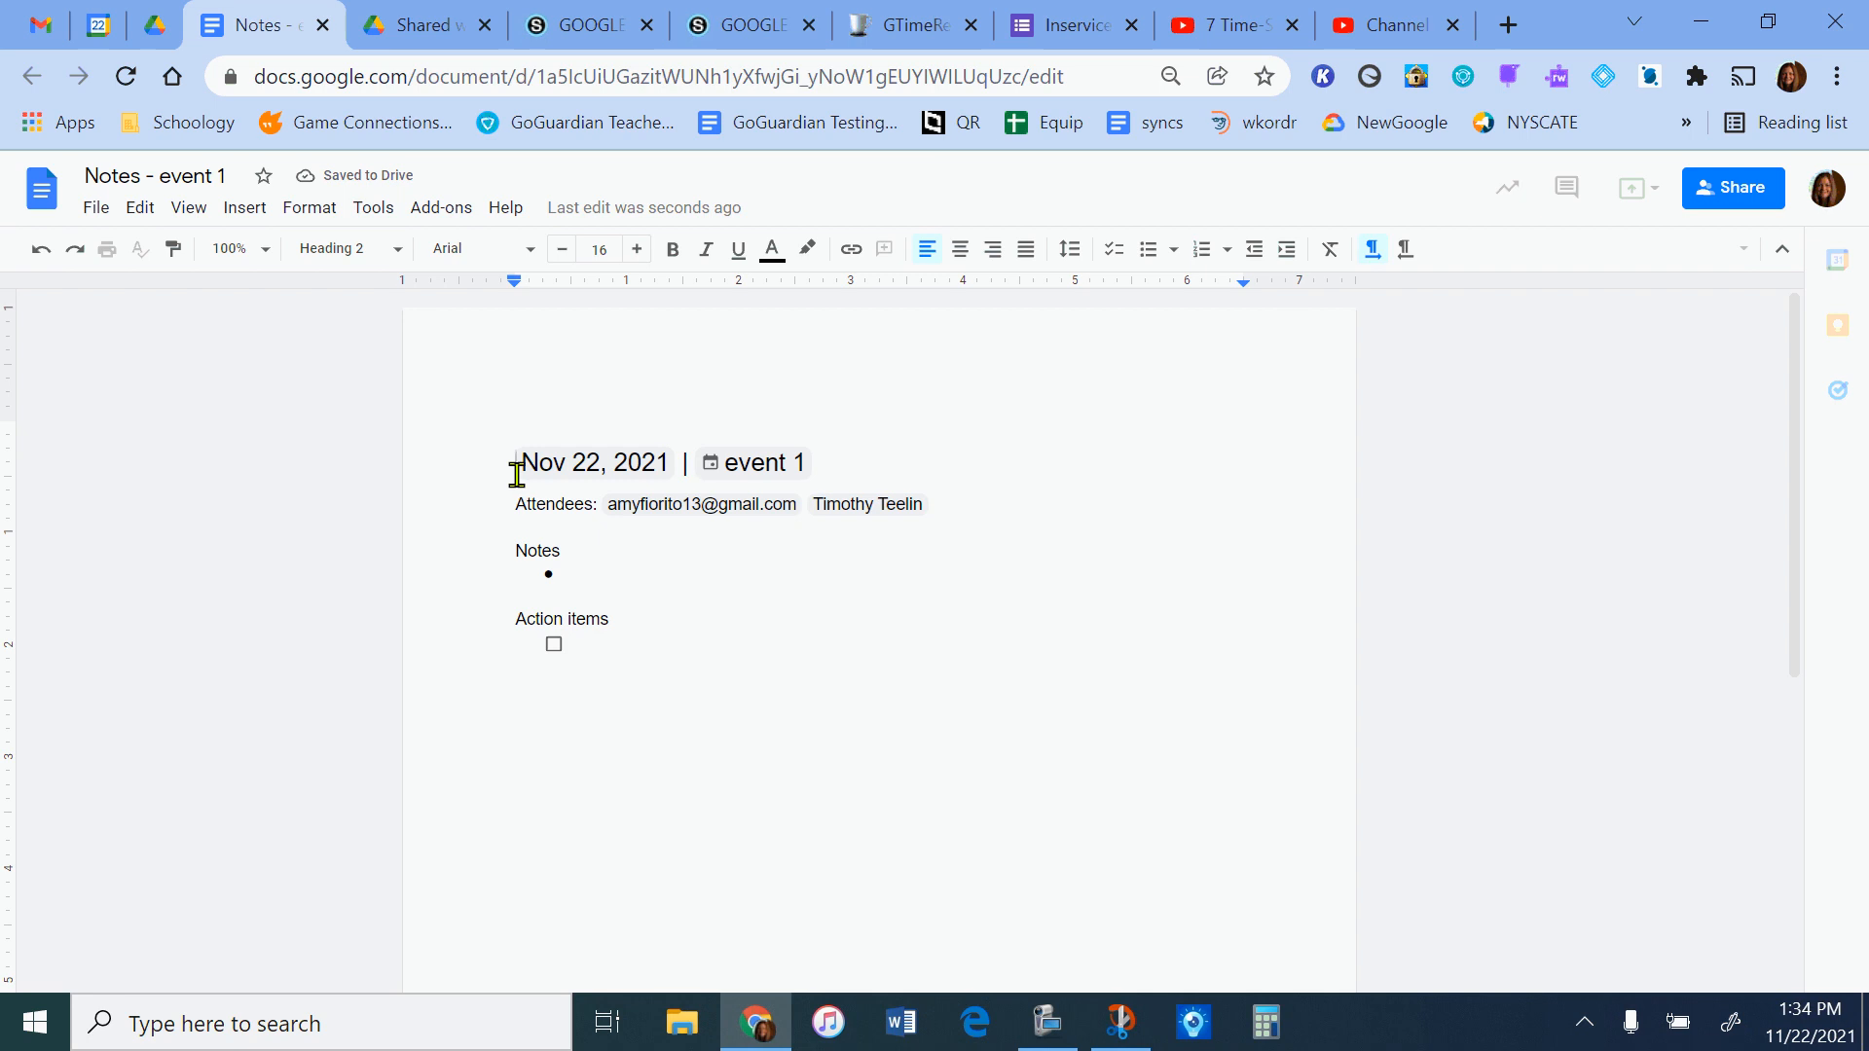
mouse_move(524, 467)
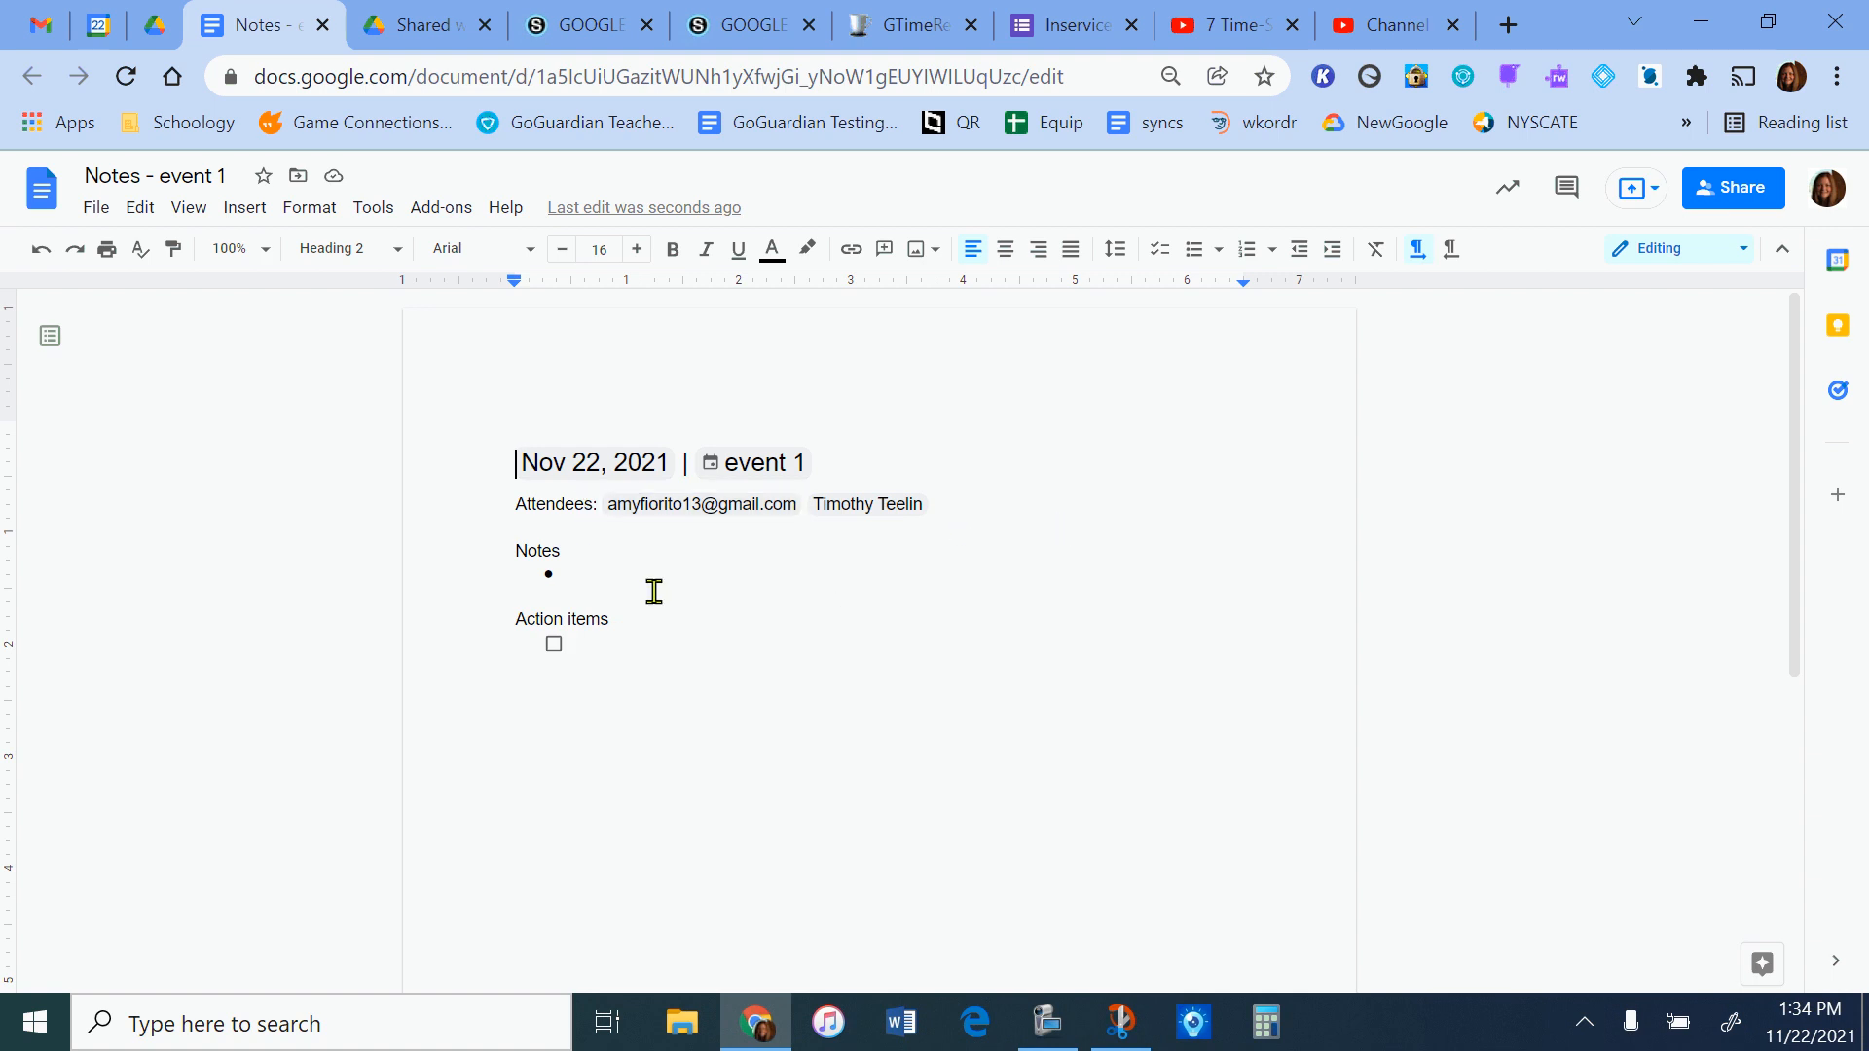
left_click(611, 574)
type("my")
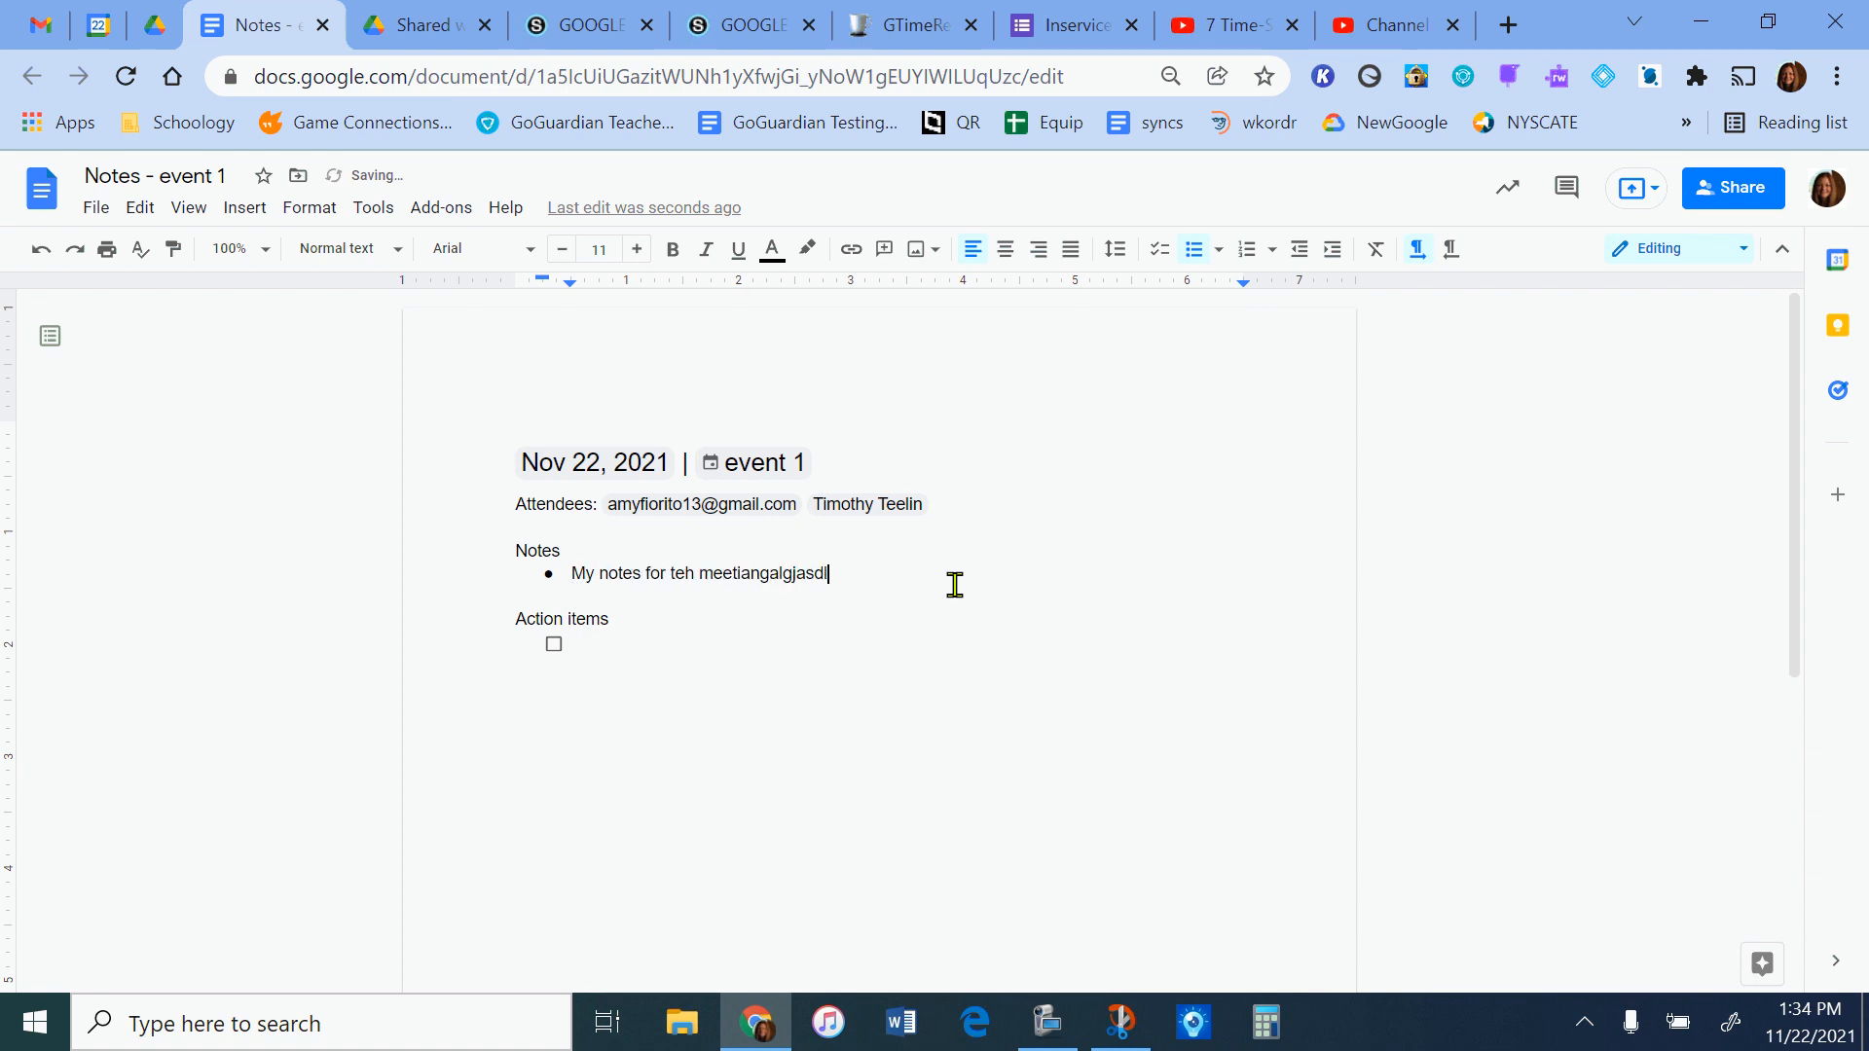
type("kjasl;dfj")
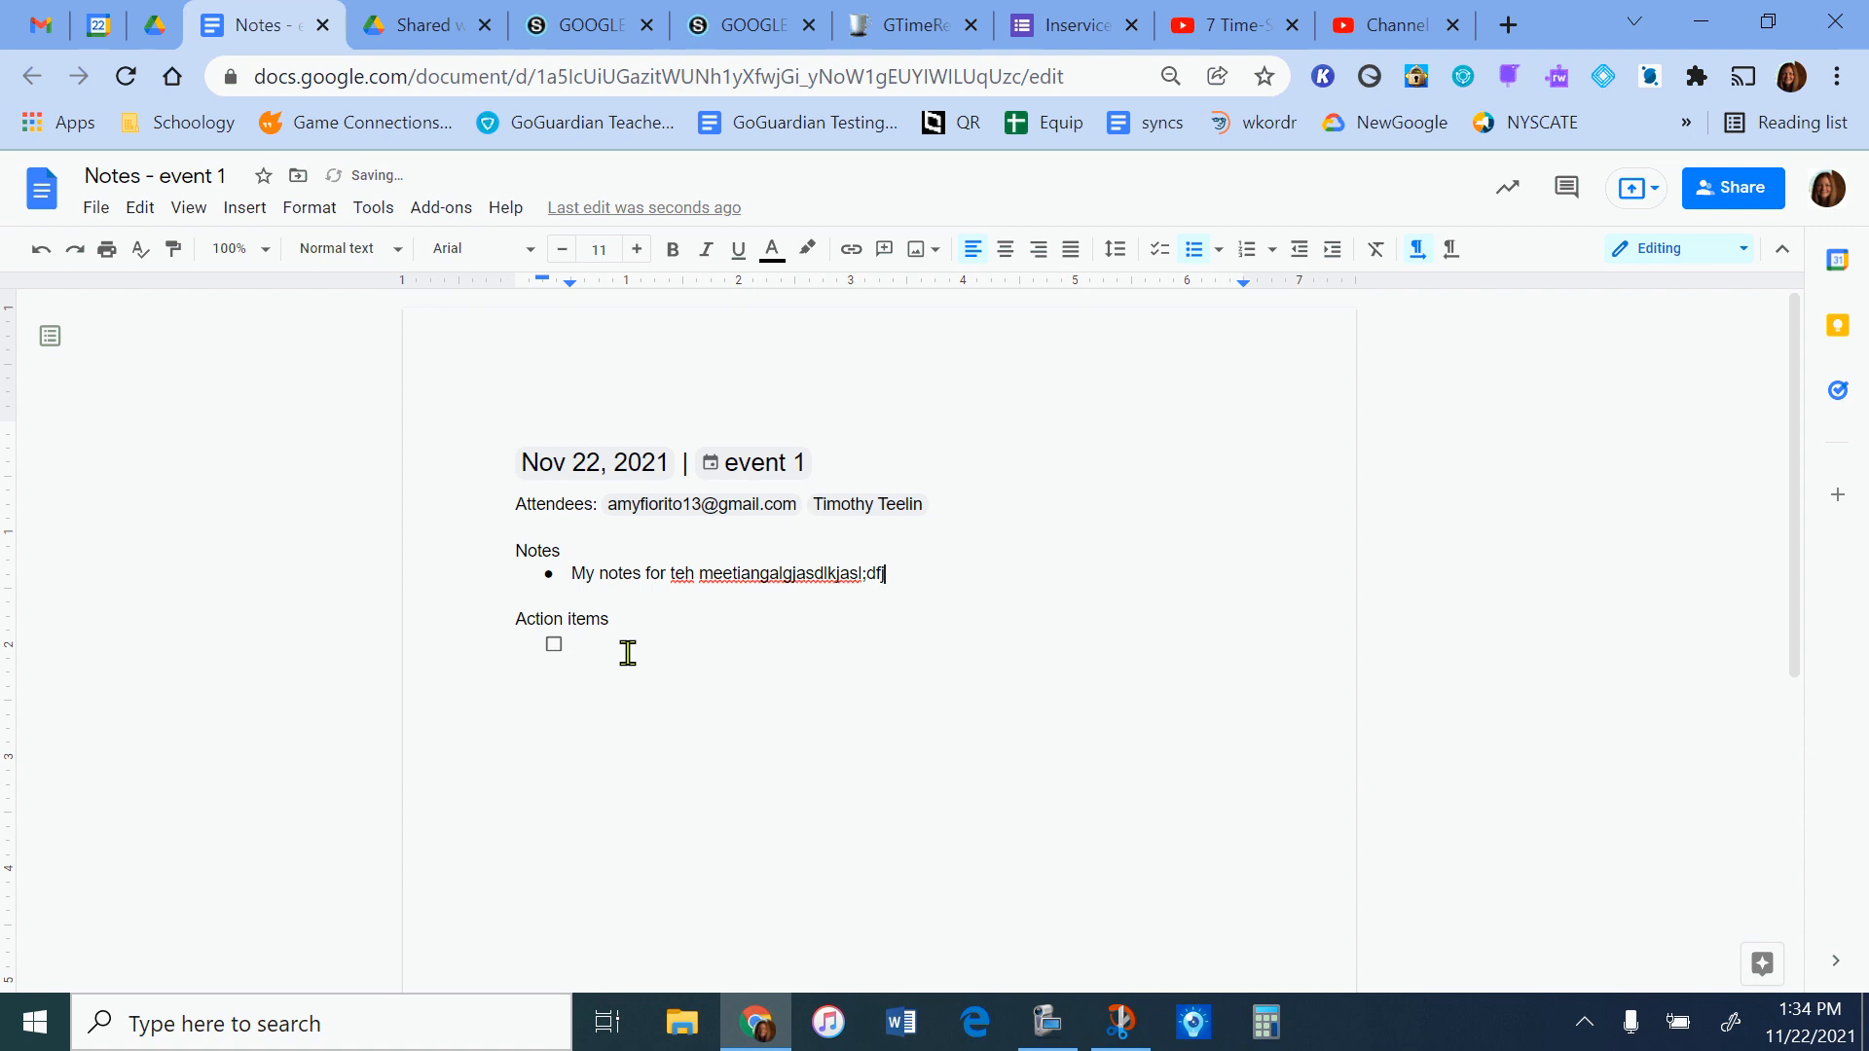
type("tim")
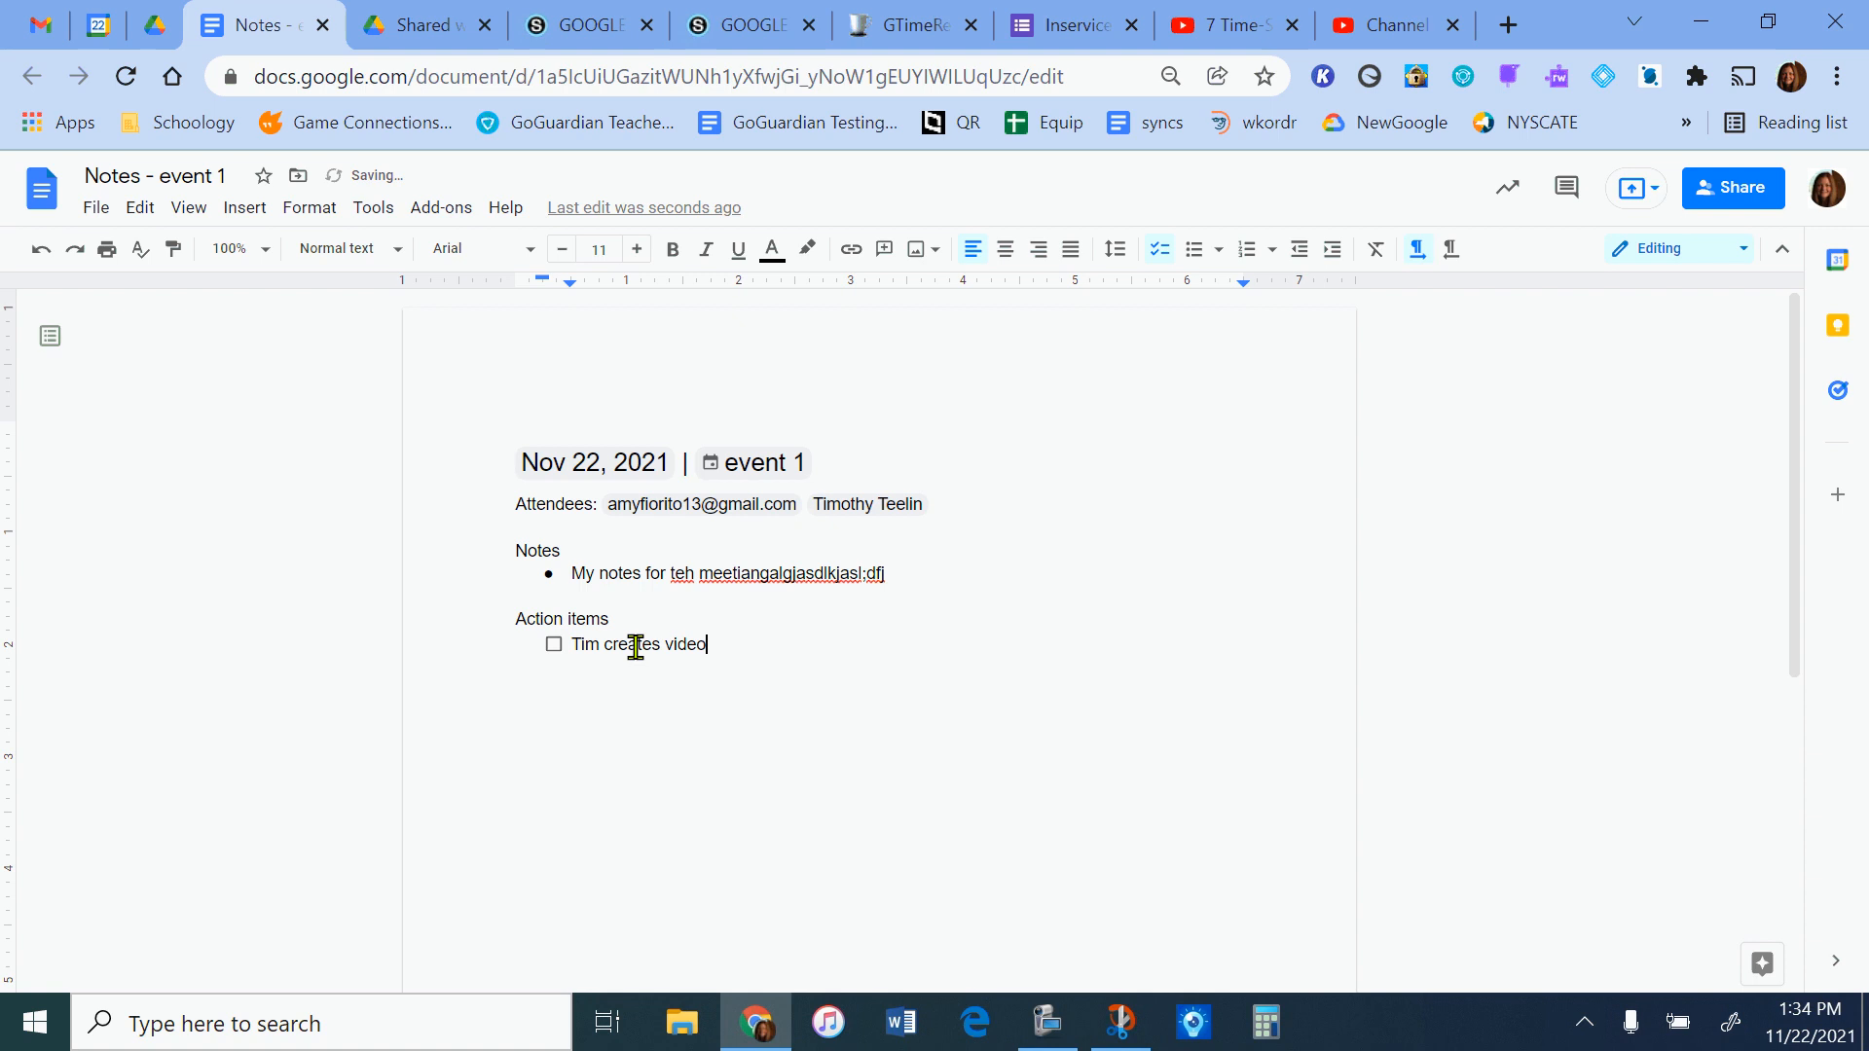
Add an action item for the guest to create a video, and return to Google Calendar, closing the event's details.
left_click(771, 744)
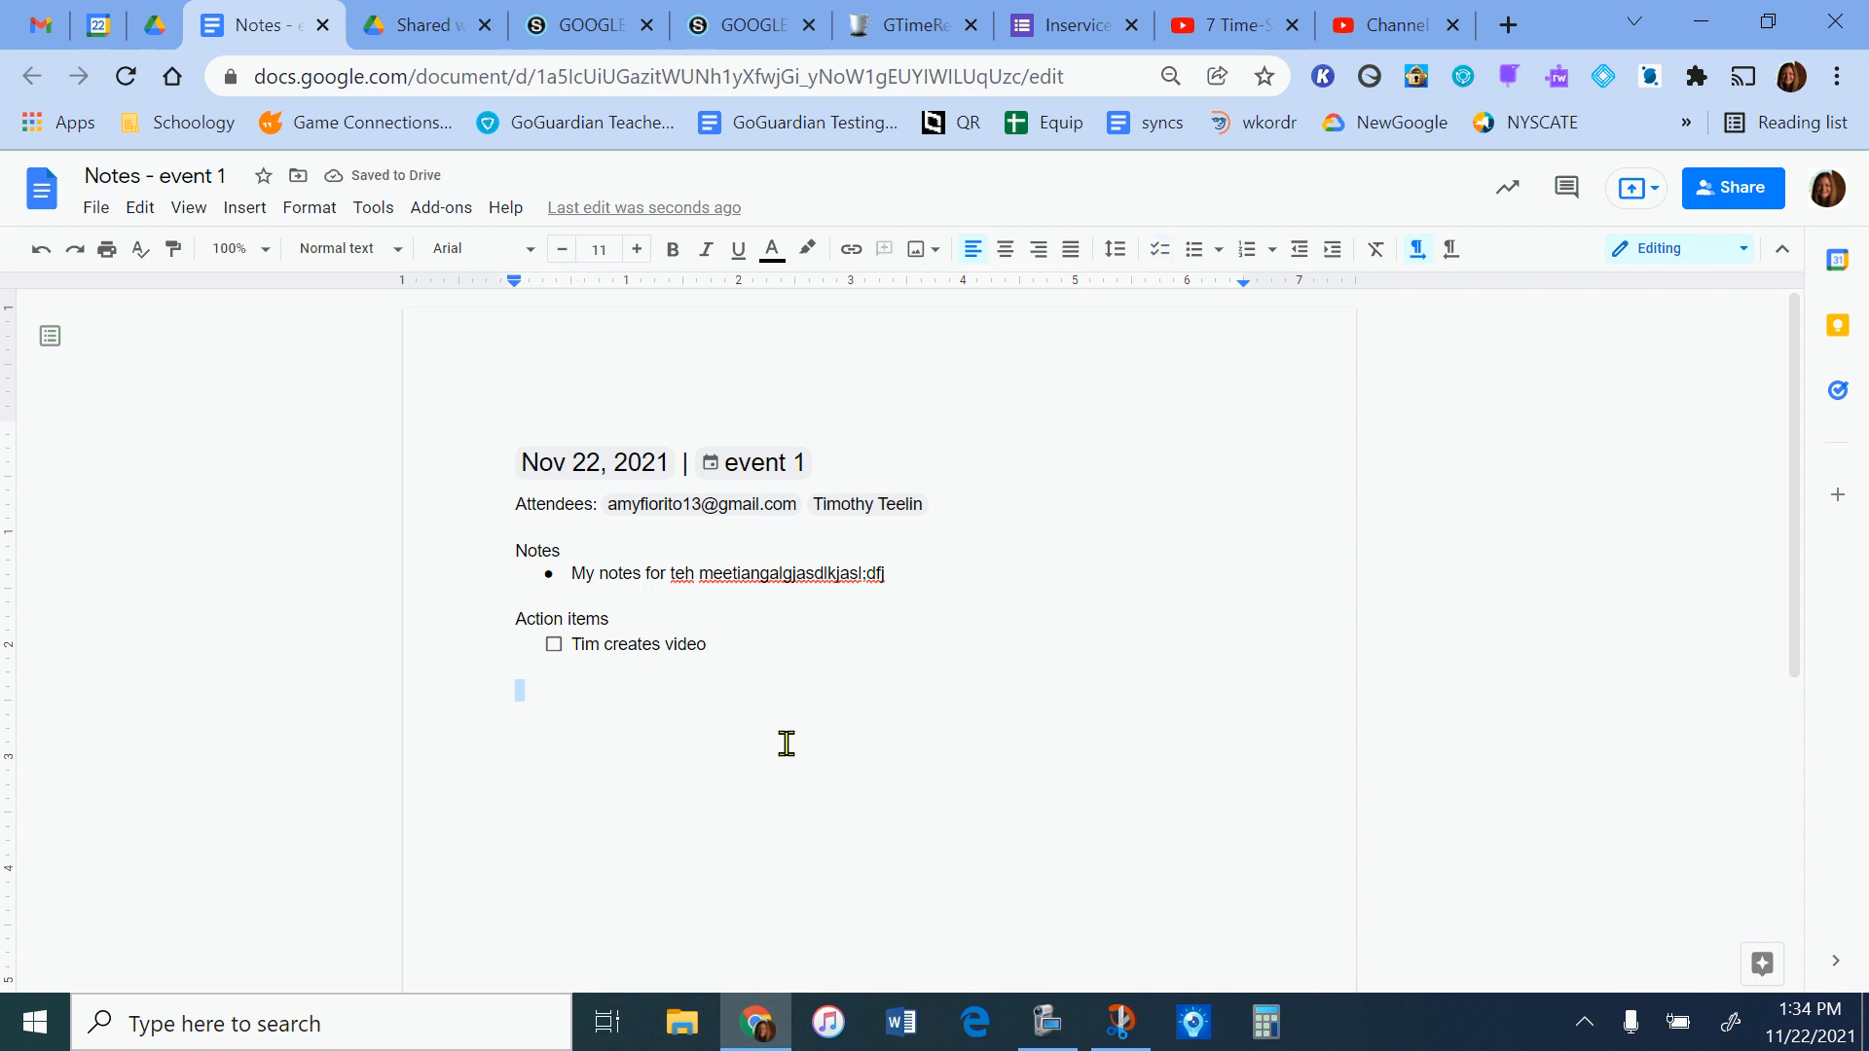
left_click(98, 24)
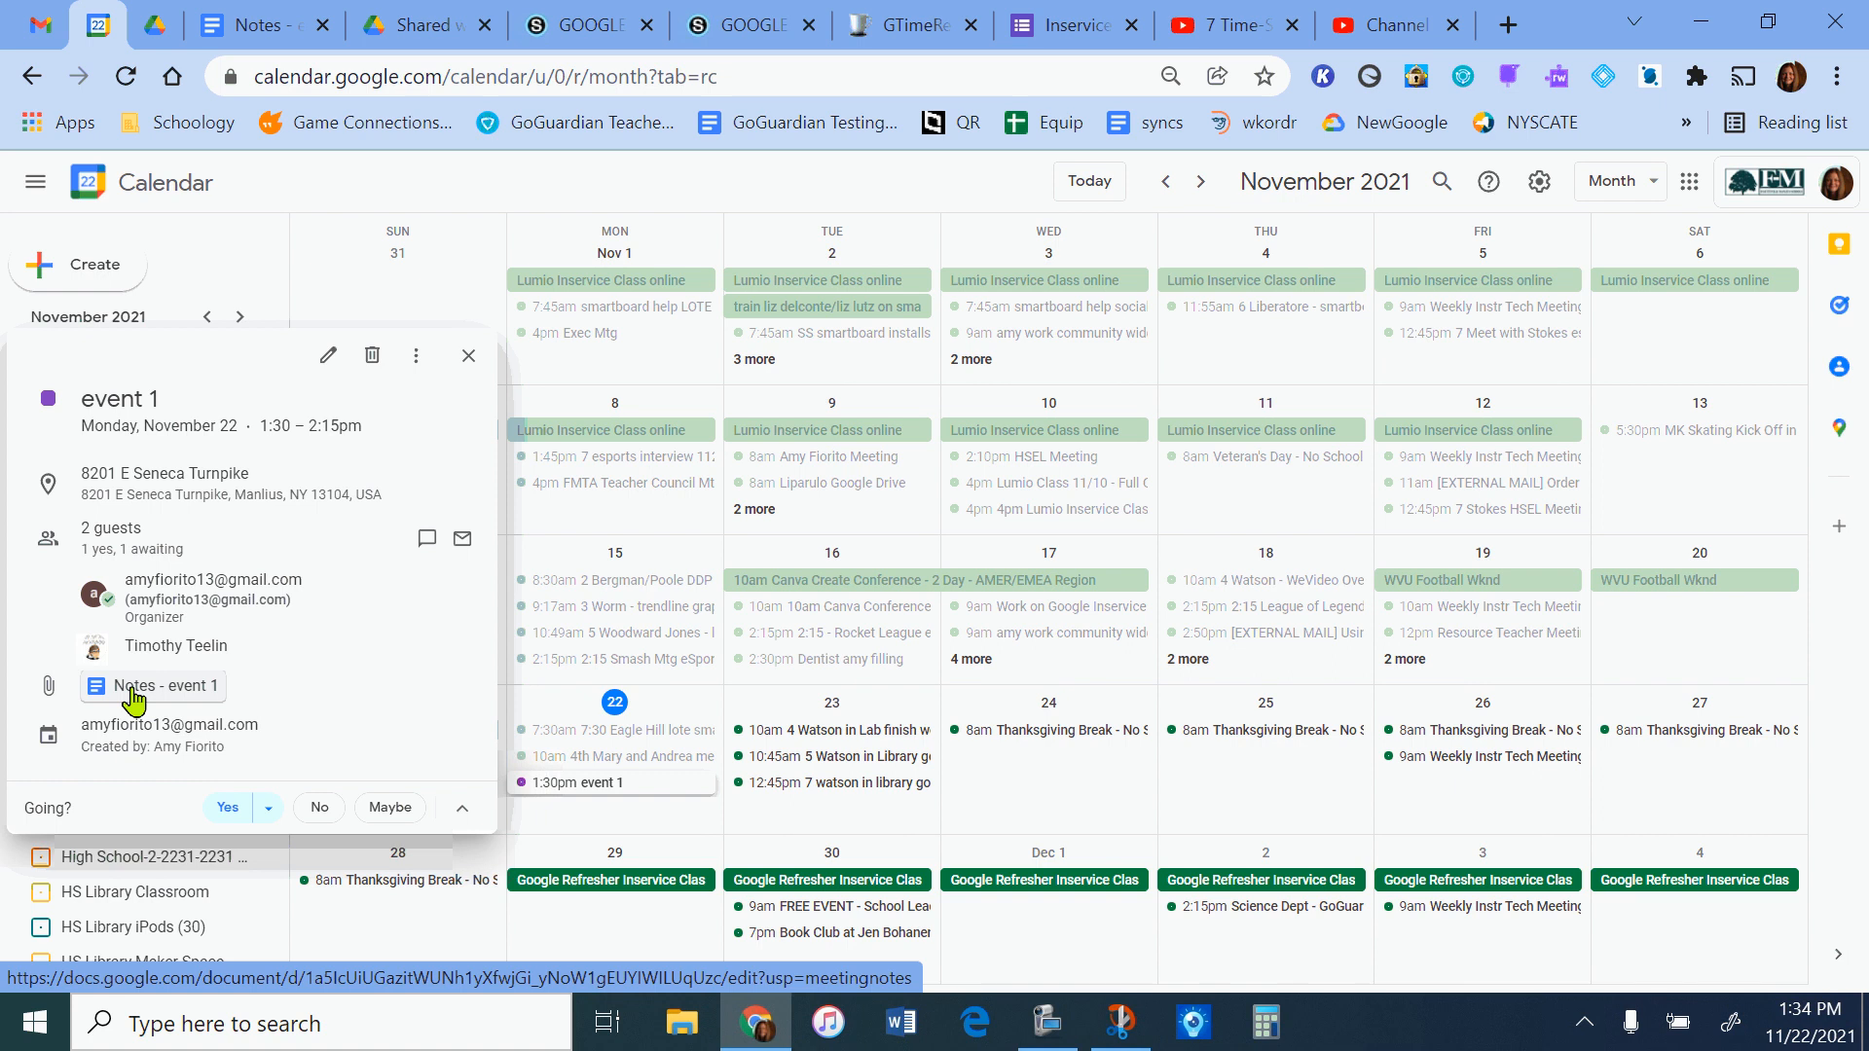
left_click(1813, 652)
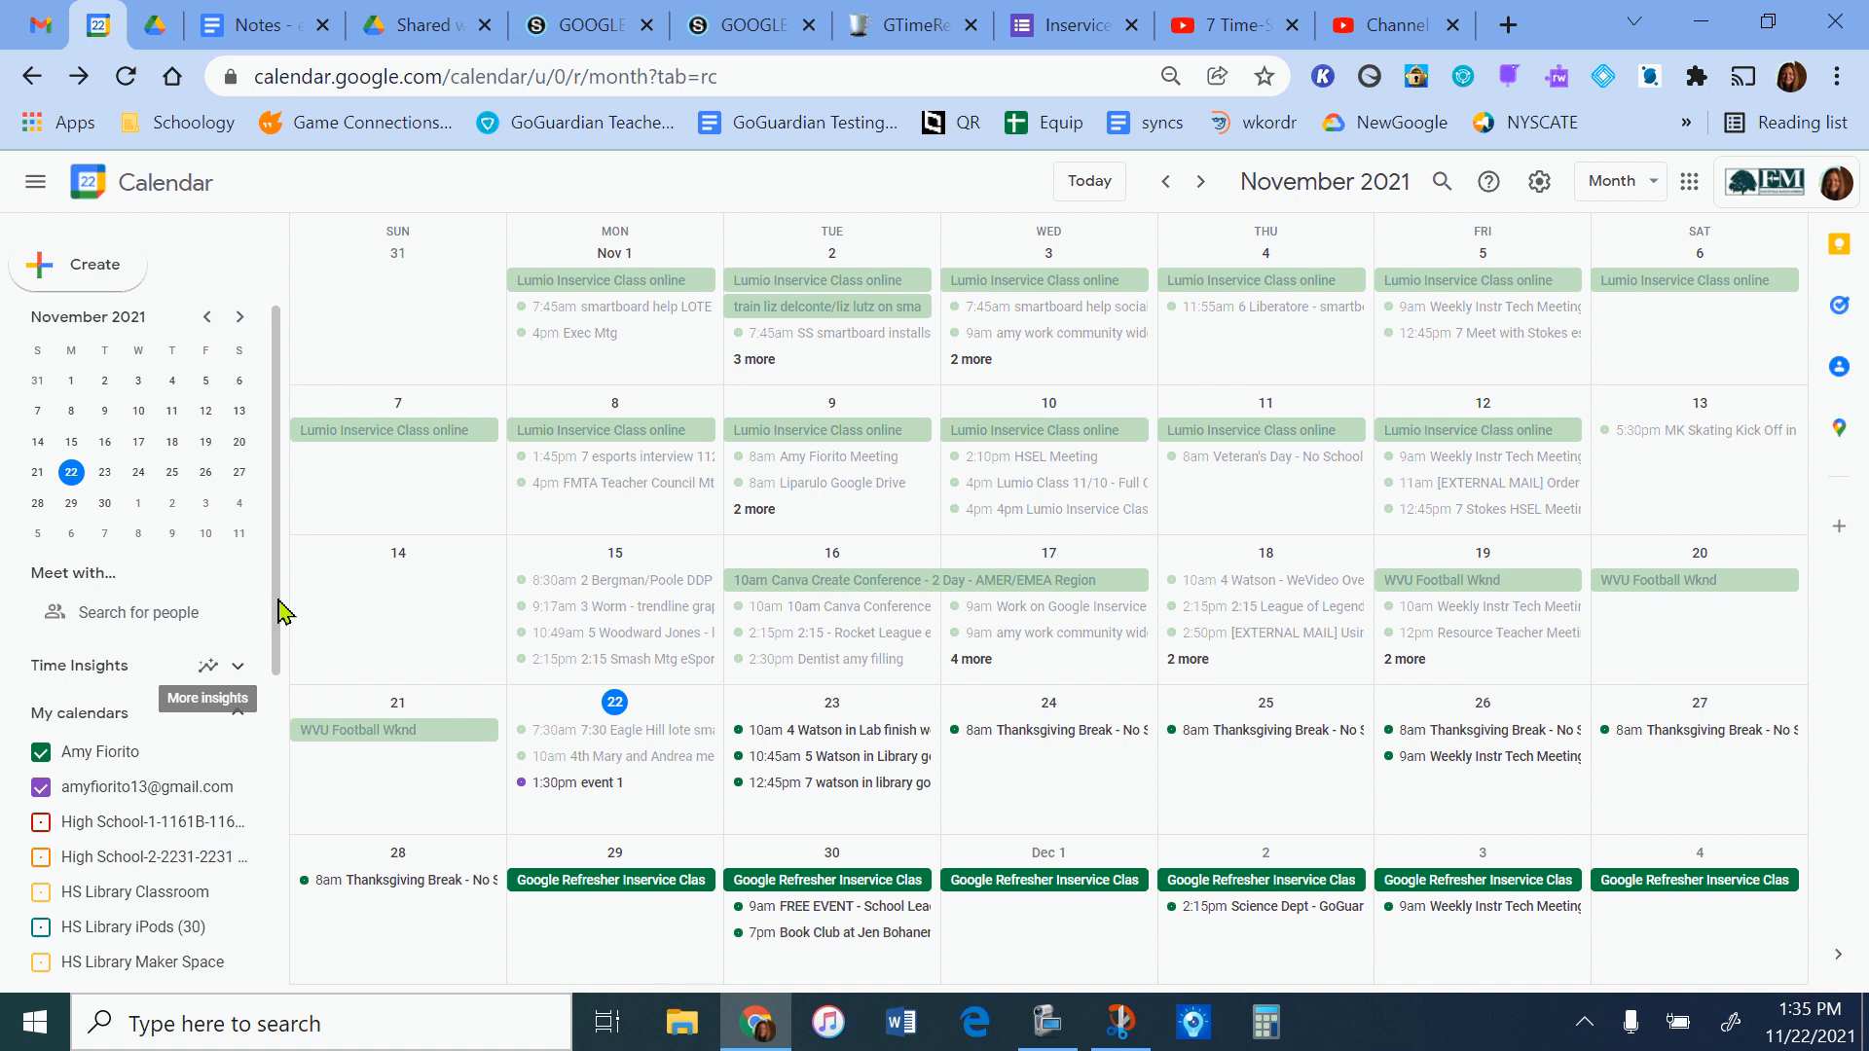
Review the detailed Time Insights for November 2021, covering people met with, time in meetings and time breakdown, and close them.
left_click_drag(275, 598, 280, 667)
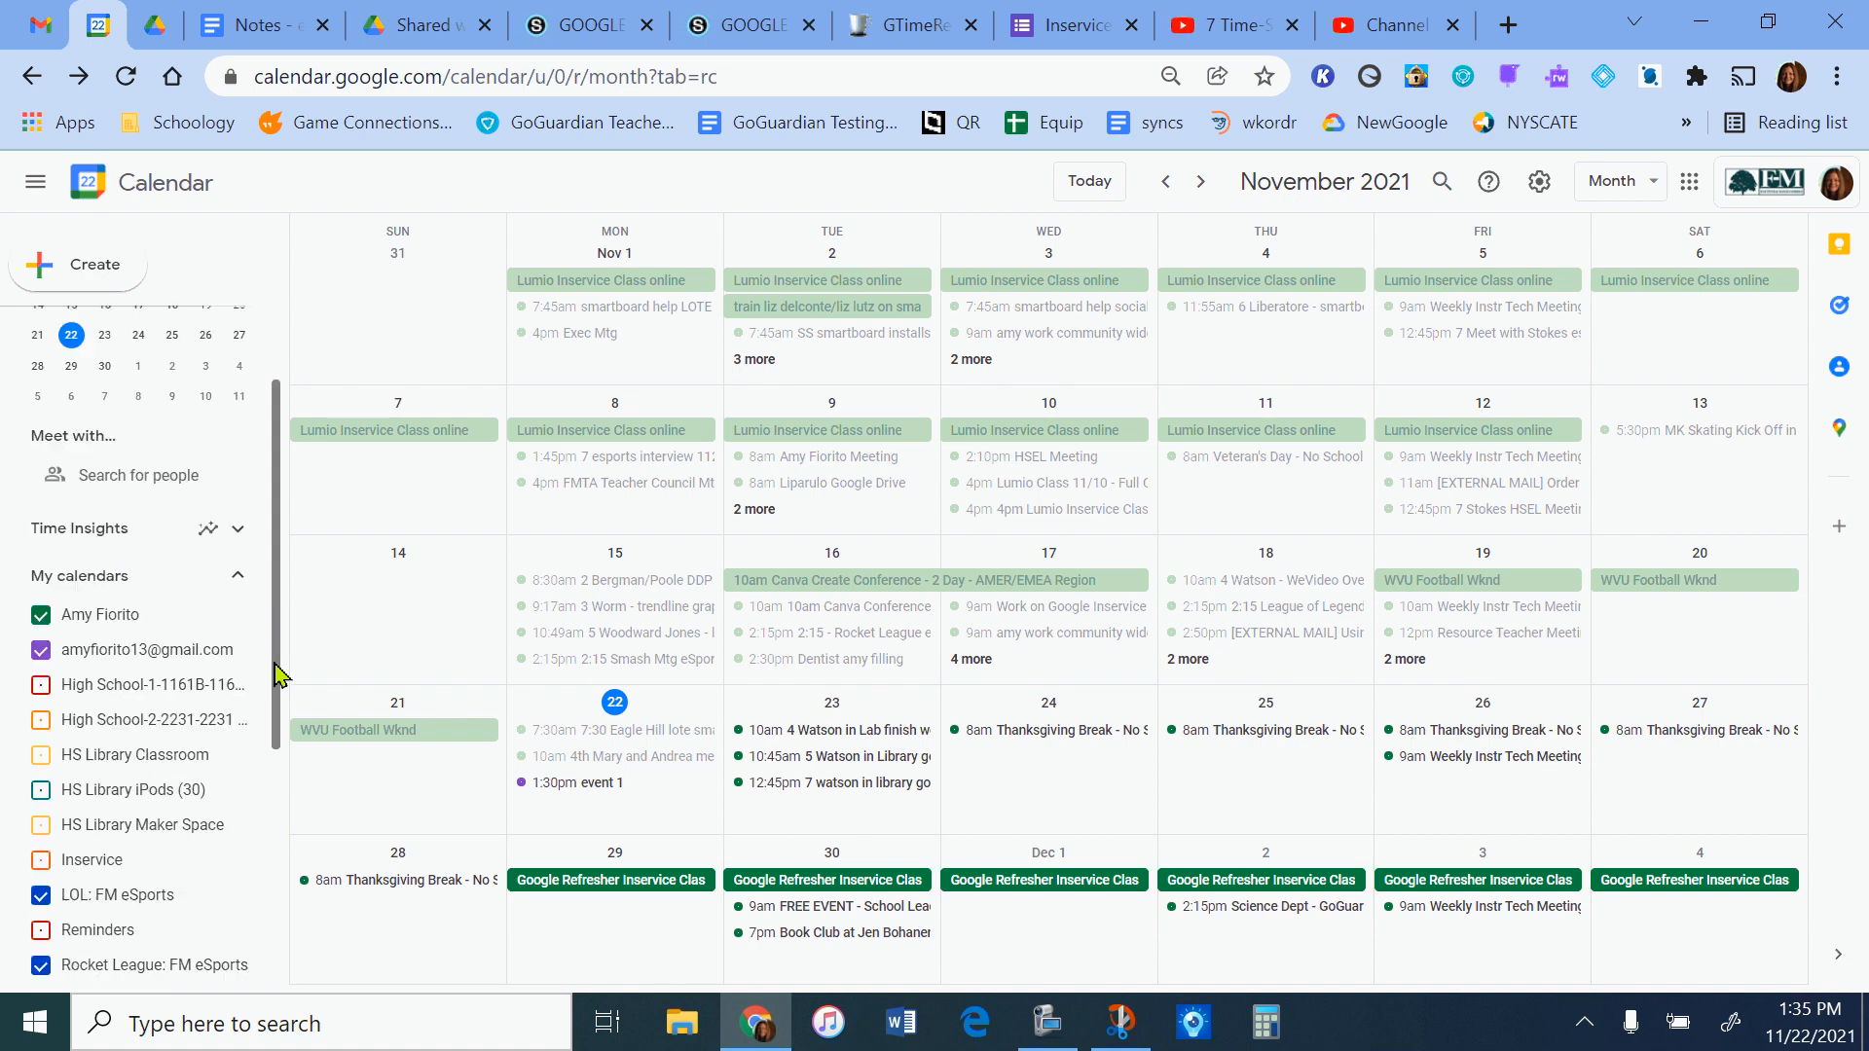
left_click(115, 533)
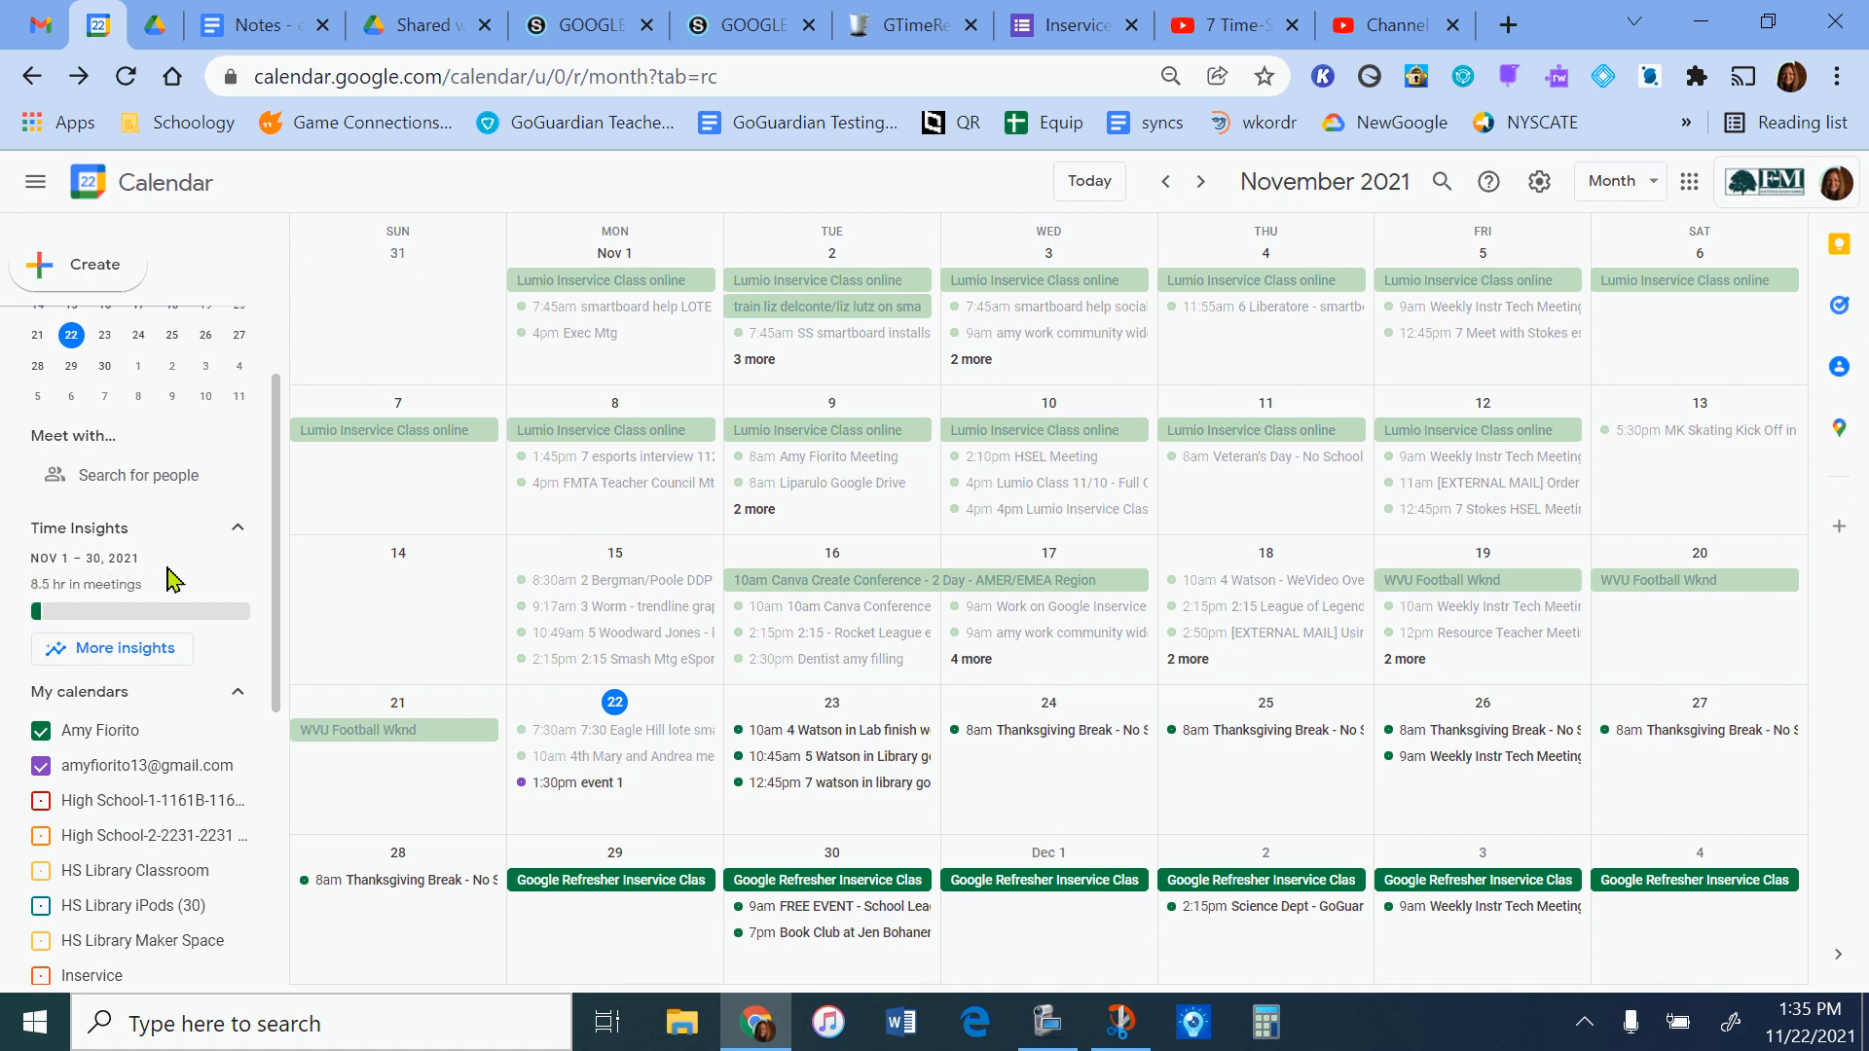
left_click(95, 651)
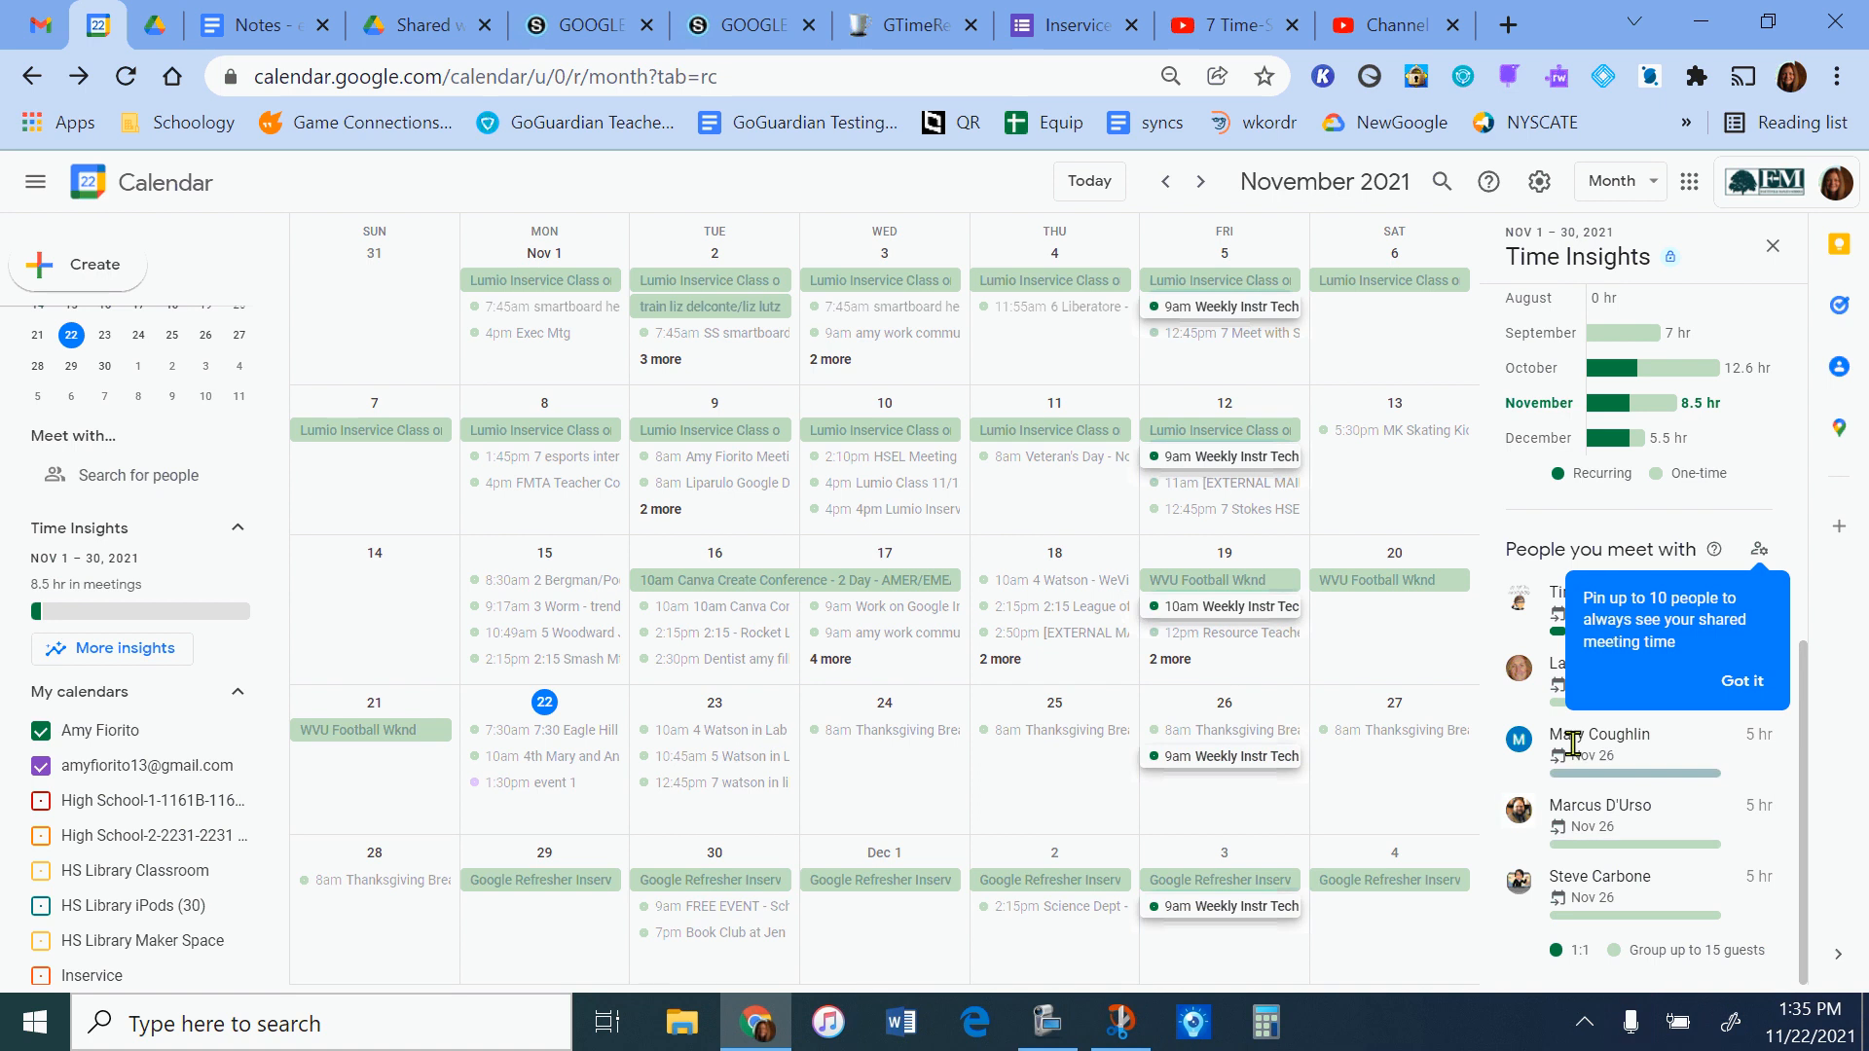
left_click(1759, 549)
left_click(1761, 553)
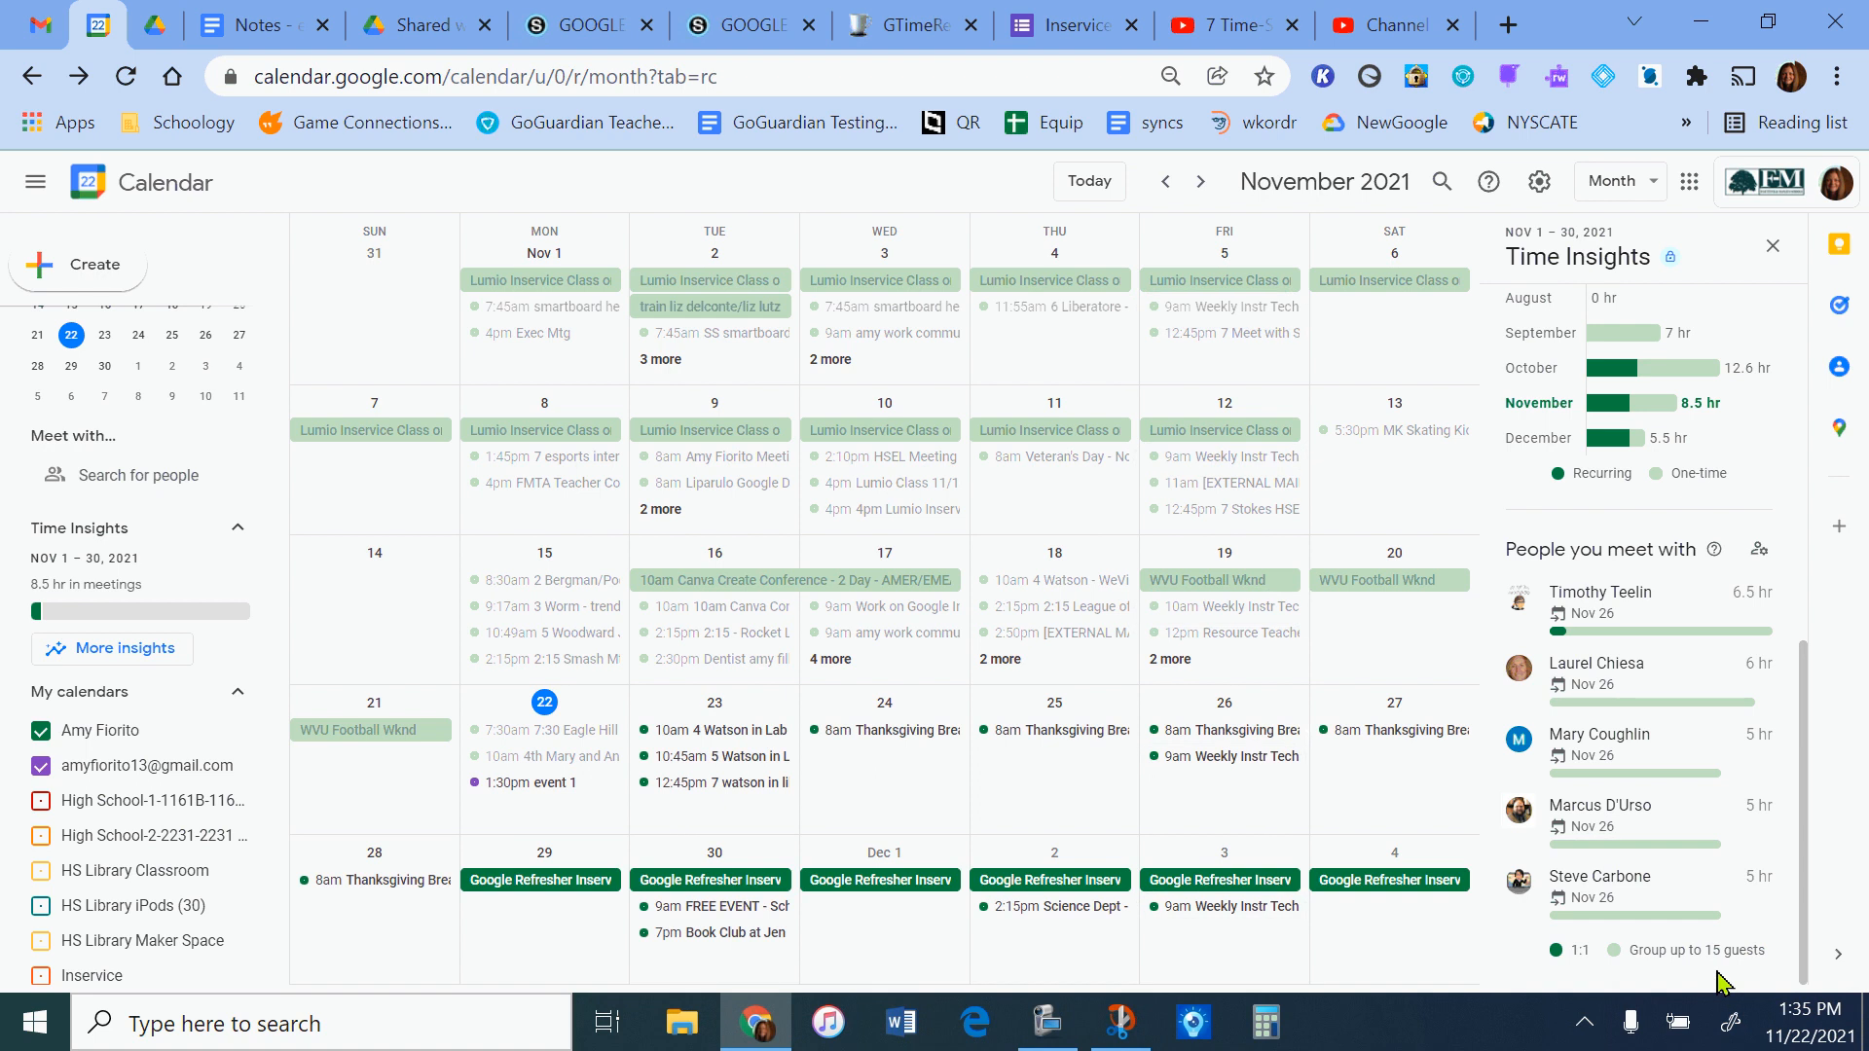
left_click_drag(1805, 869, 1823, 633)
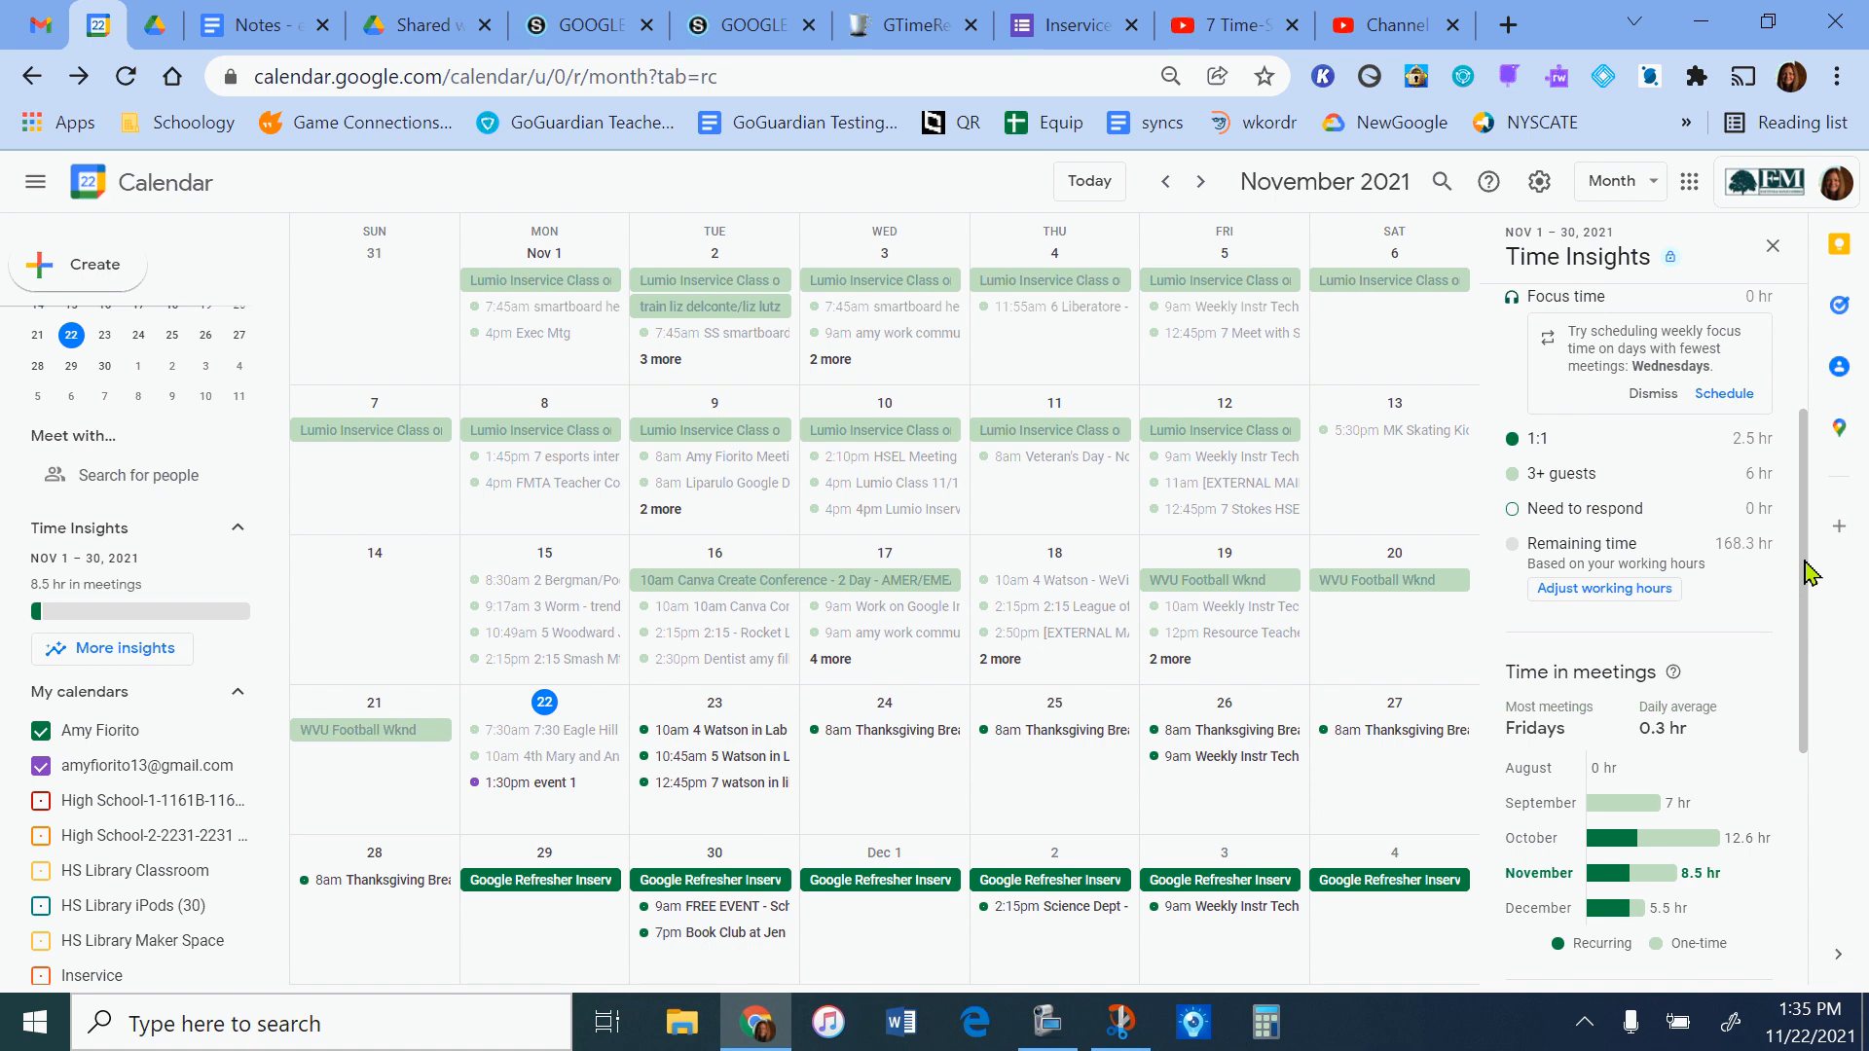
left_click_drag(1805, 563, 1826, 358)
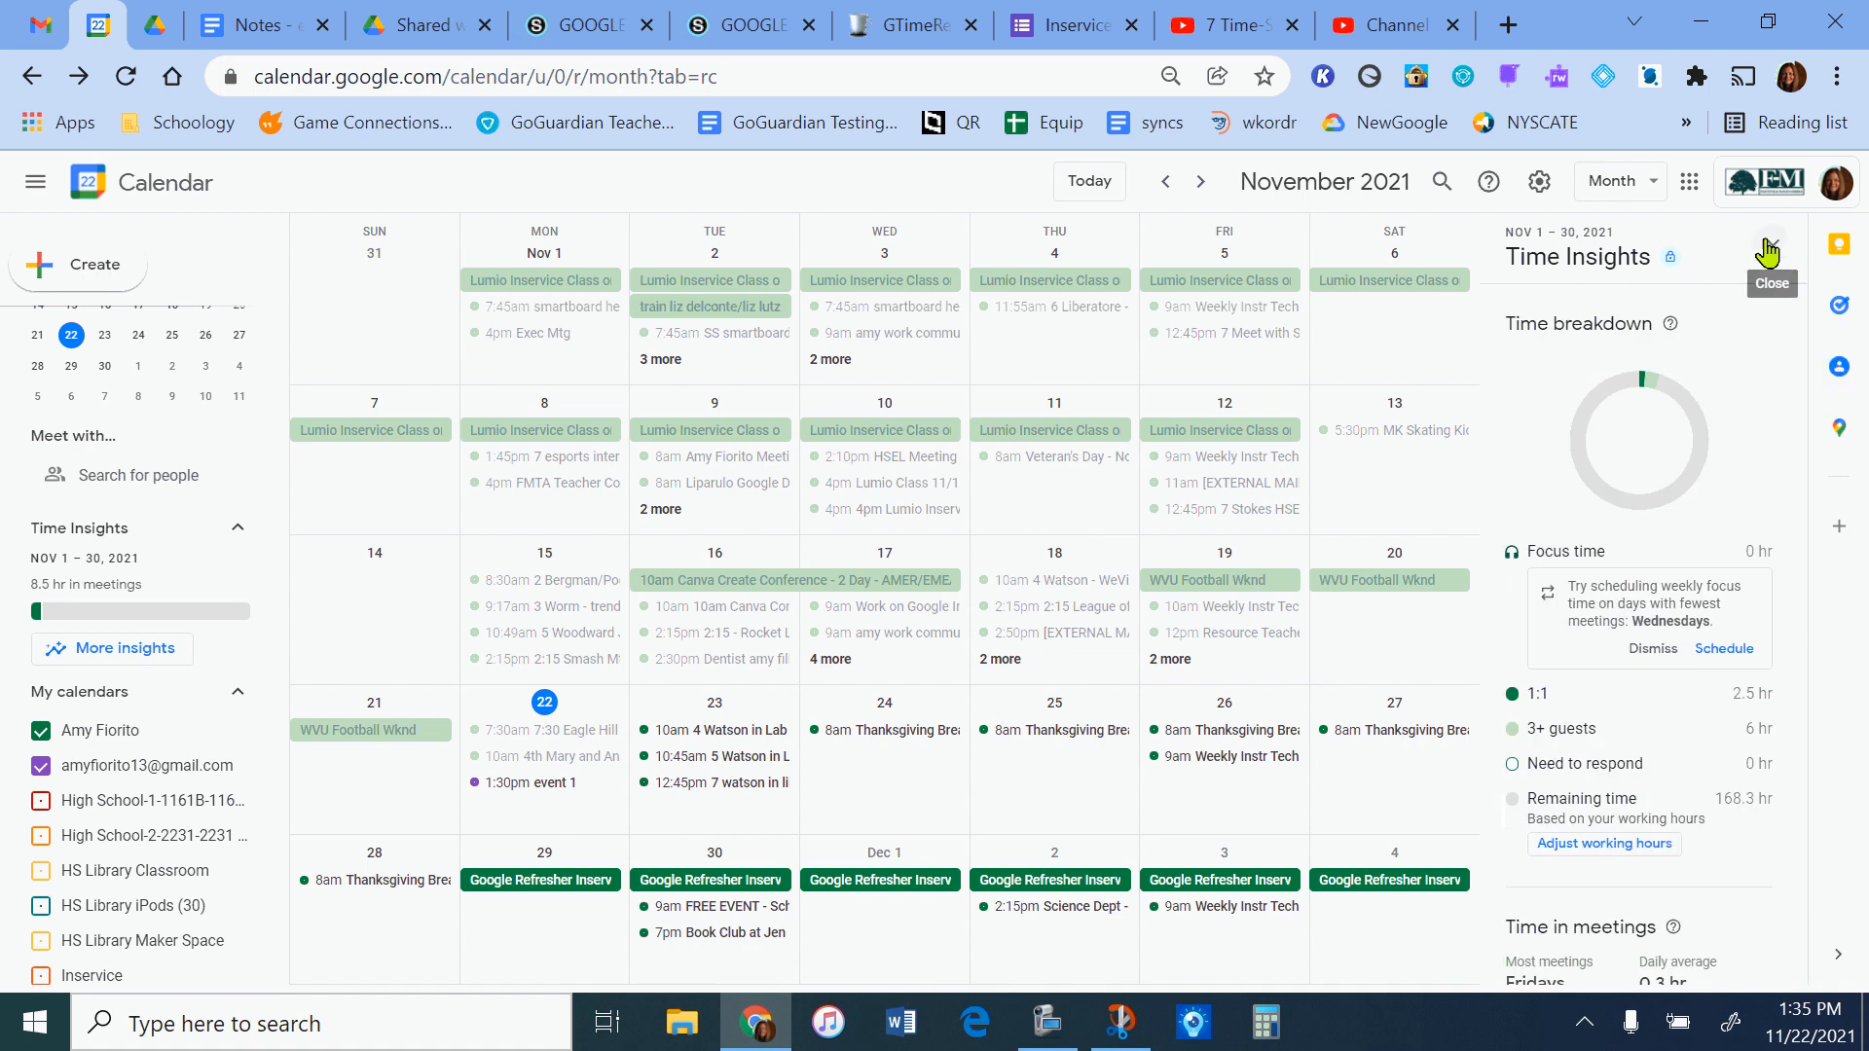
left_click(1768, 251)
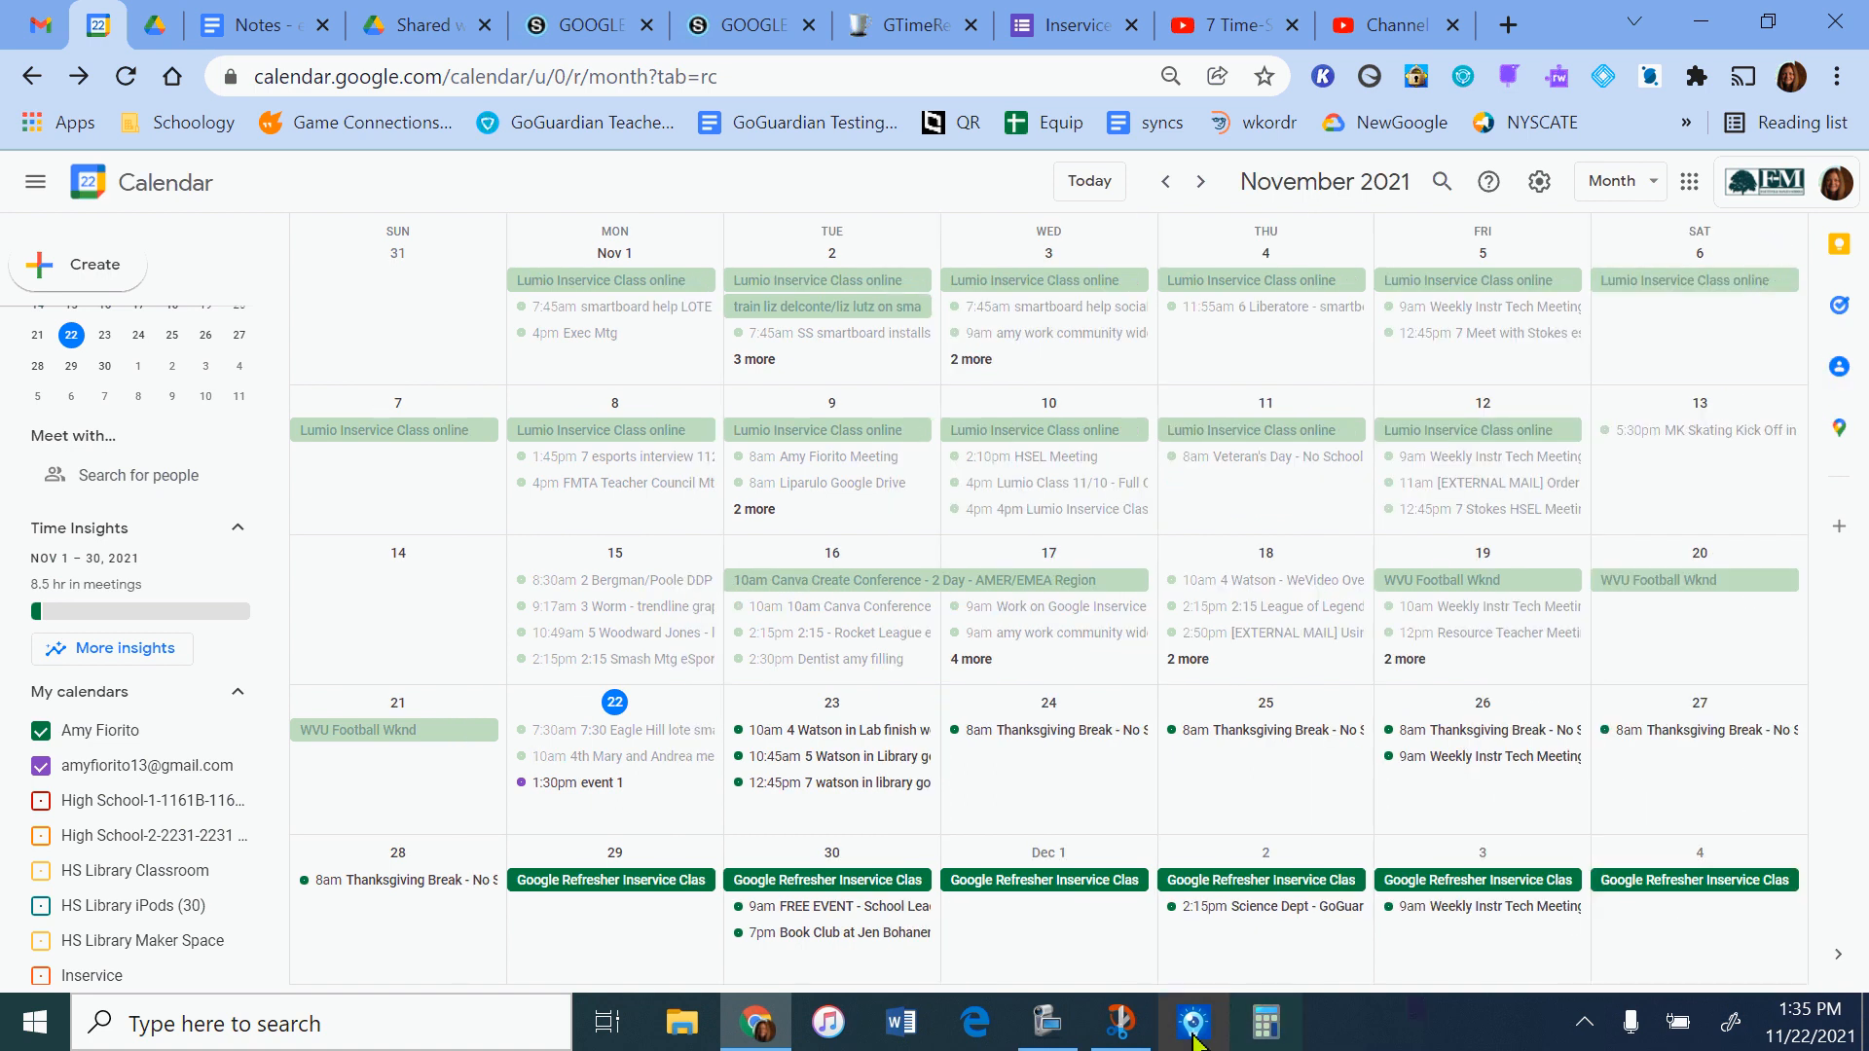